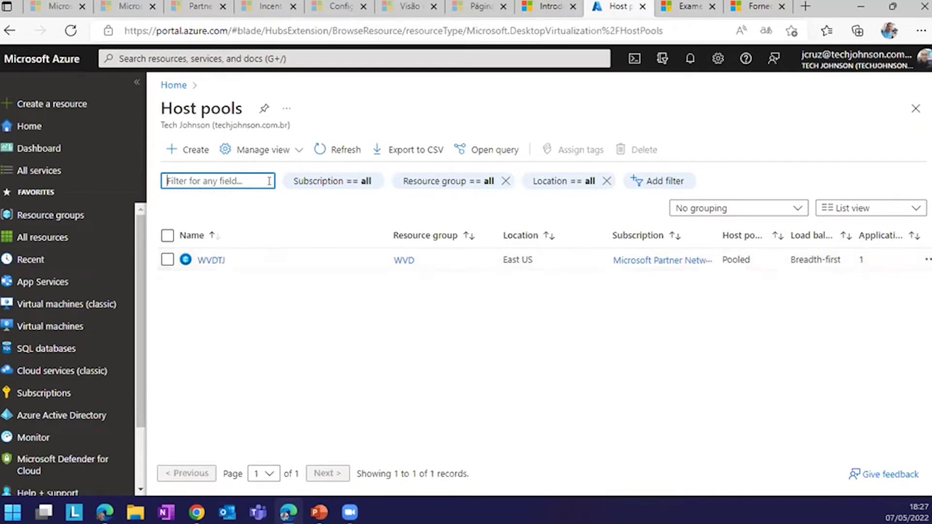
Start creating a new host pool and assign it to the Microsoft Partner Network subscription.
click(185, 155)
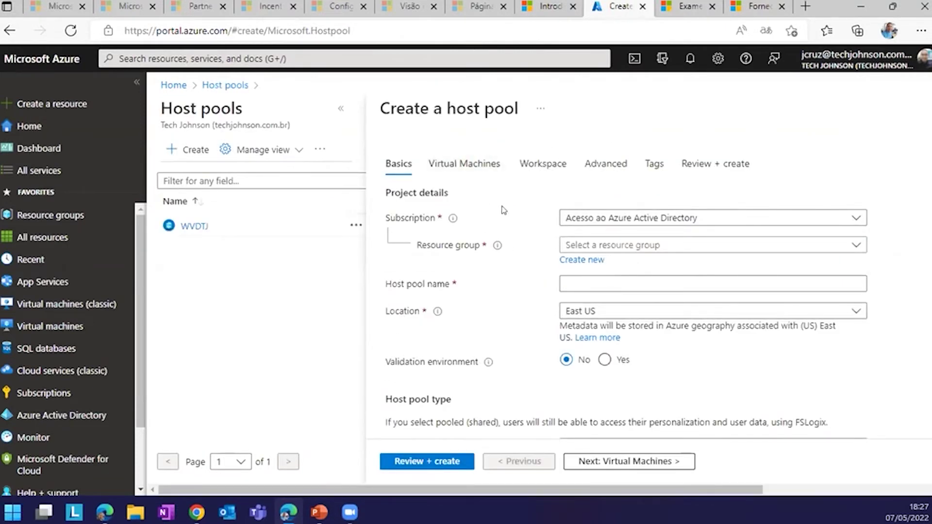
click(641, 218)
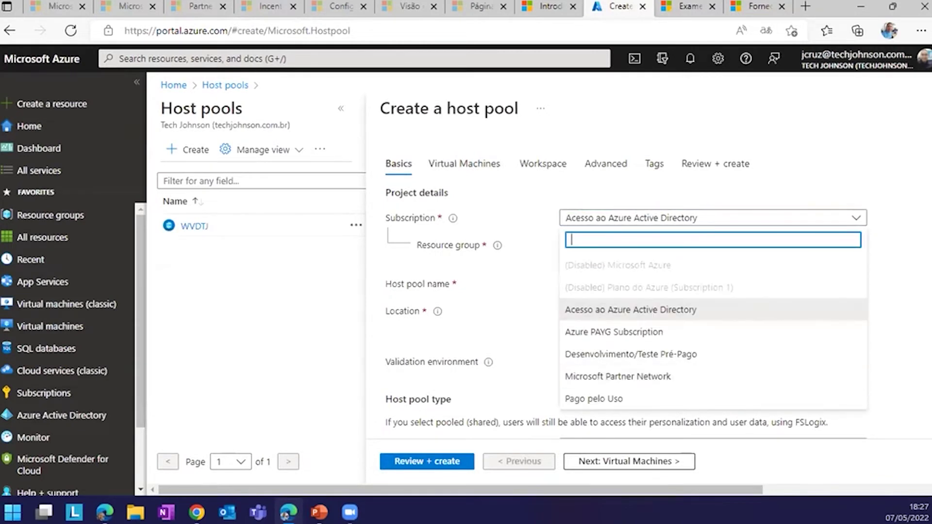
click(613, 377)
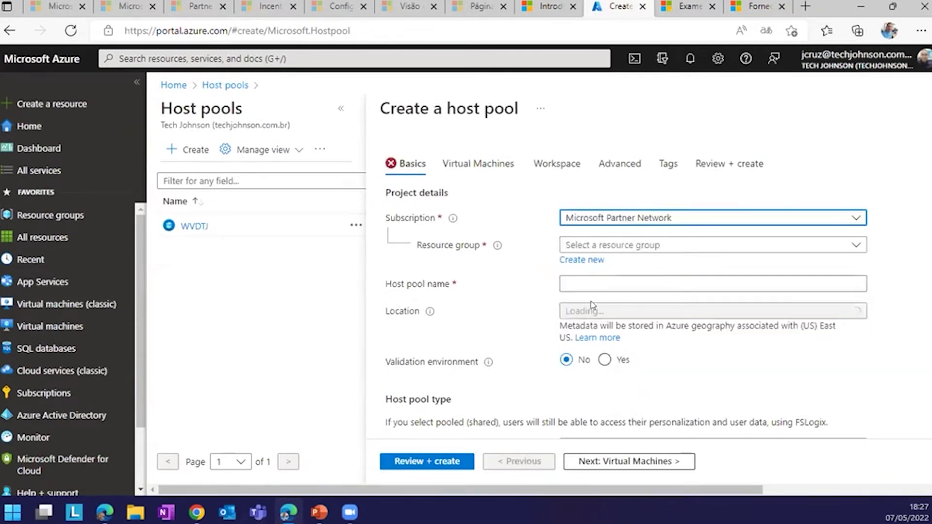
click(601, 216)
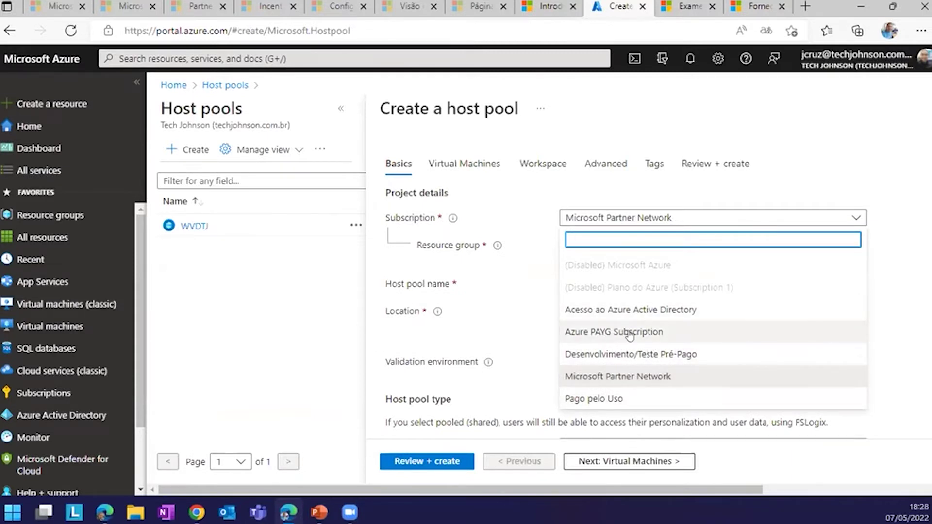
click(636, 382)
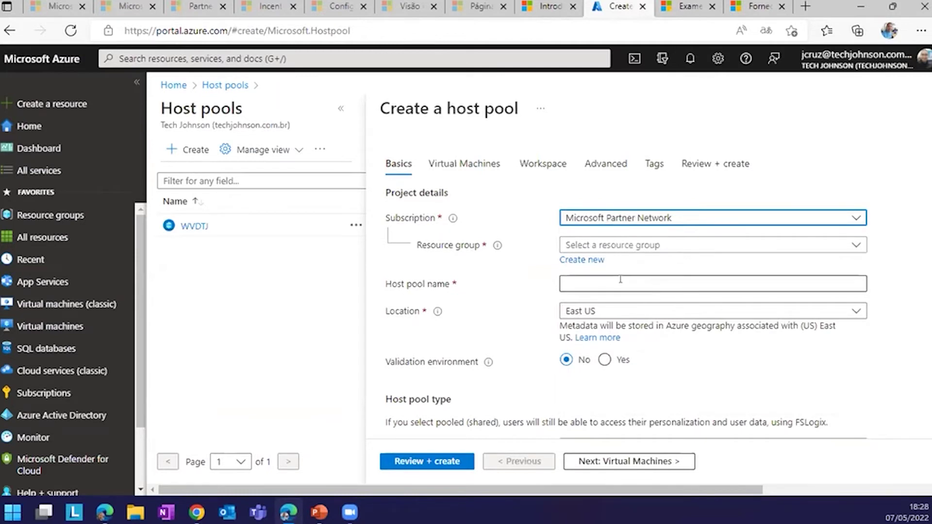
Check the portal's recent notifications and close them.
click(690, 58)
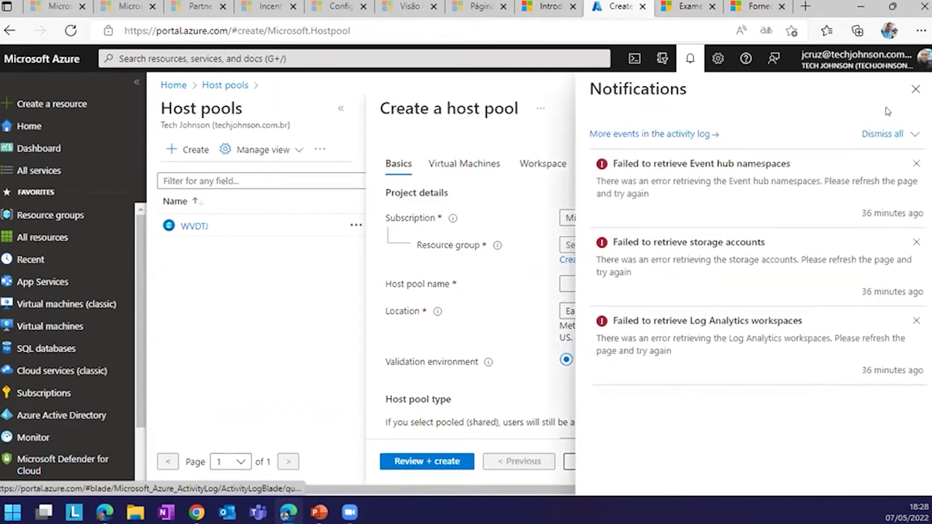
click(915, 88)
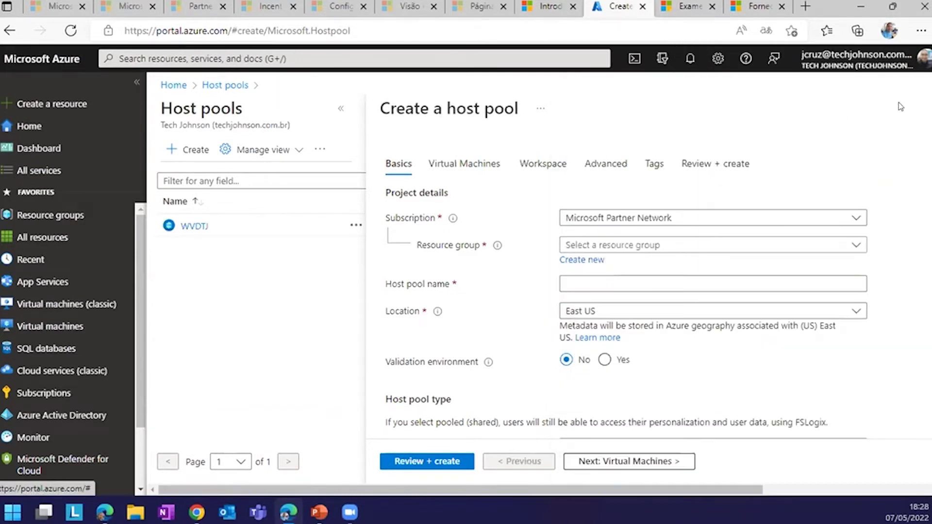
Choose the existing AVD-FTM resource group for the host pool.
click(634, 246)
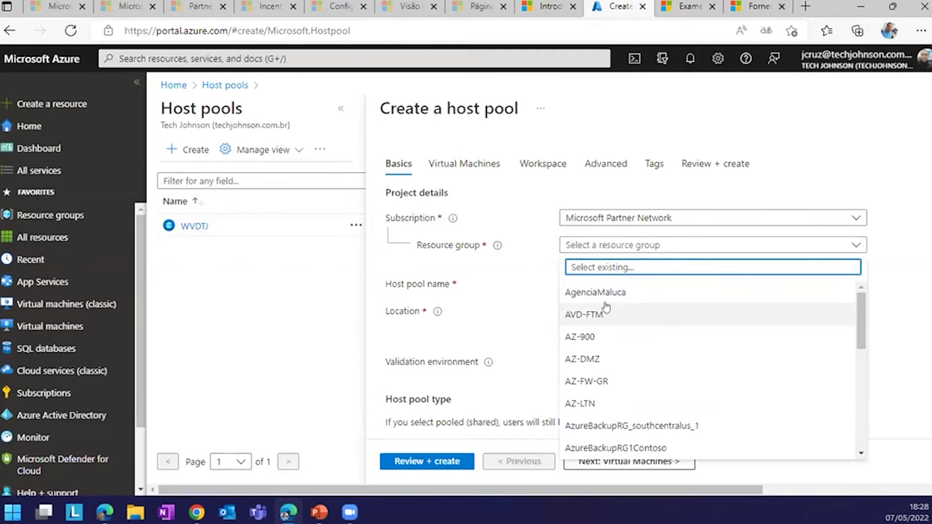
click(508, 258)
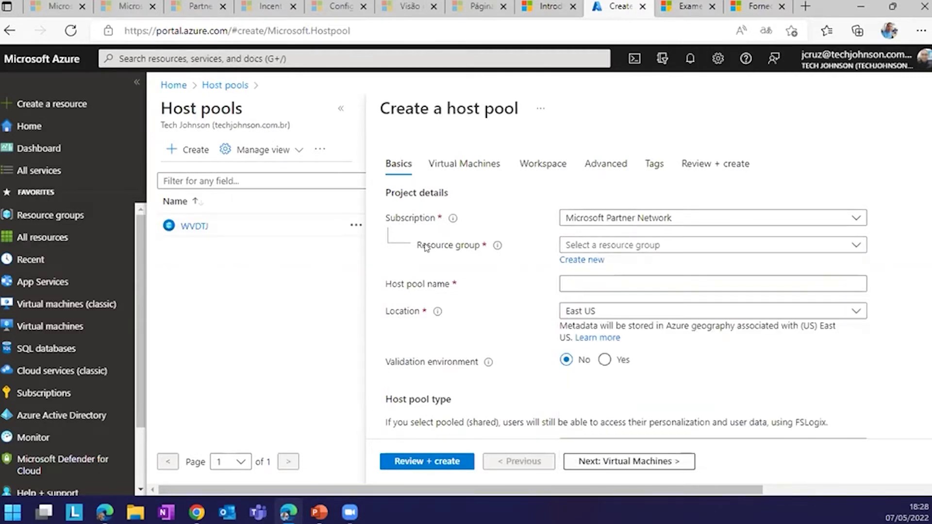
click(601, 248)
click(590, 315)
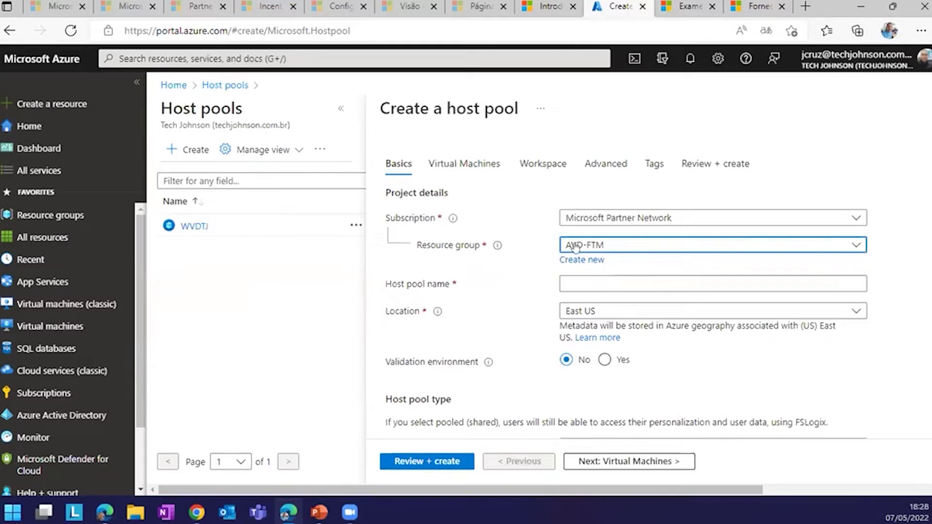
Name the host pool AVD-FTM.
click(577, 283)
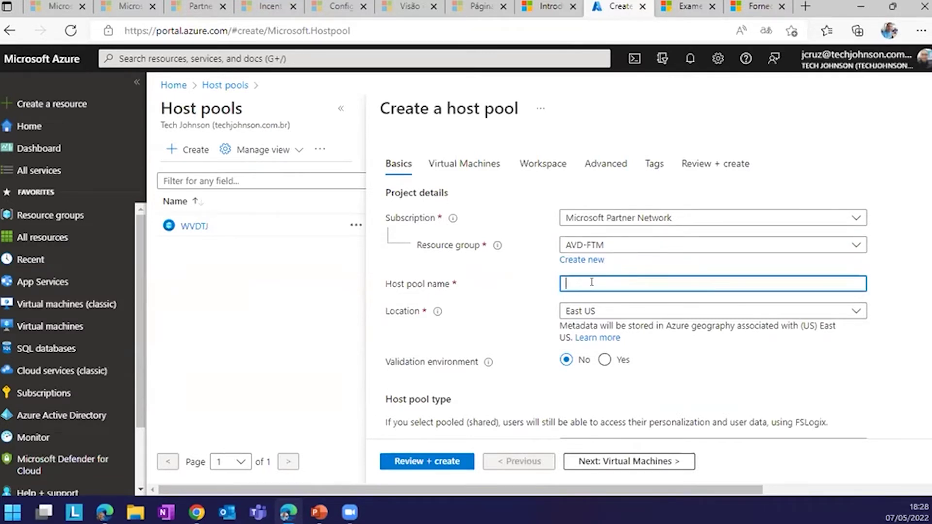
text(AVD-)
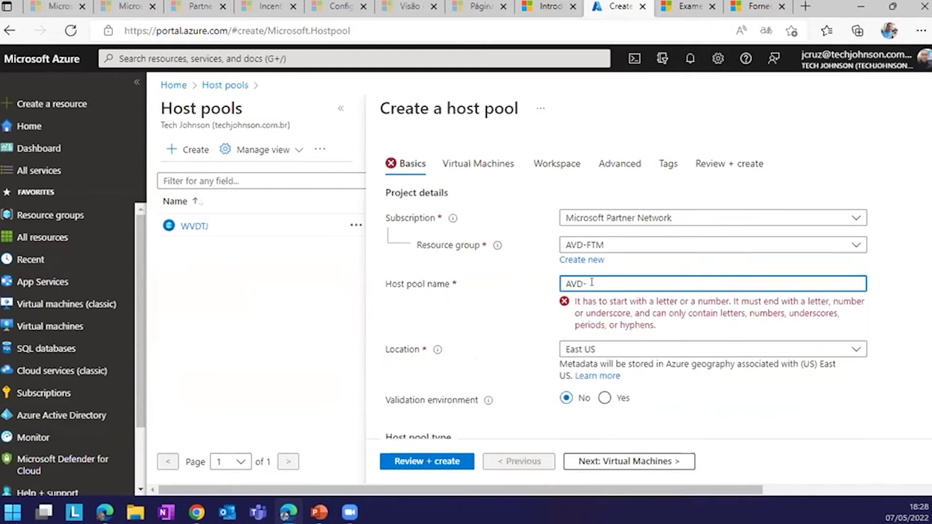
text(FTM)
key(Tab)
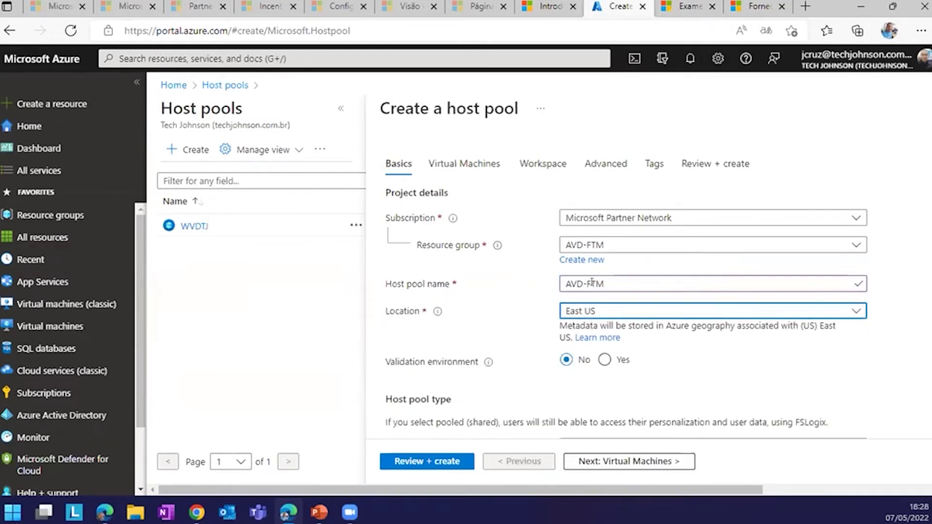
click(410, 314)
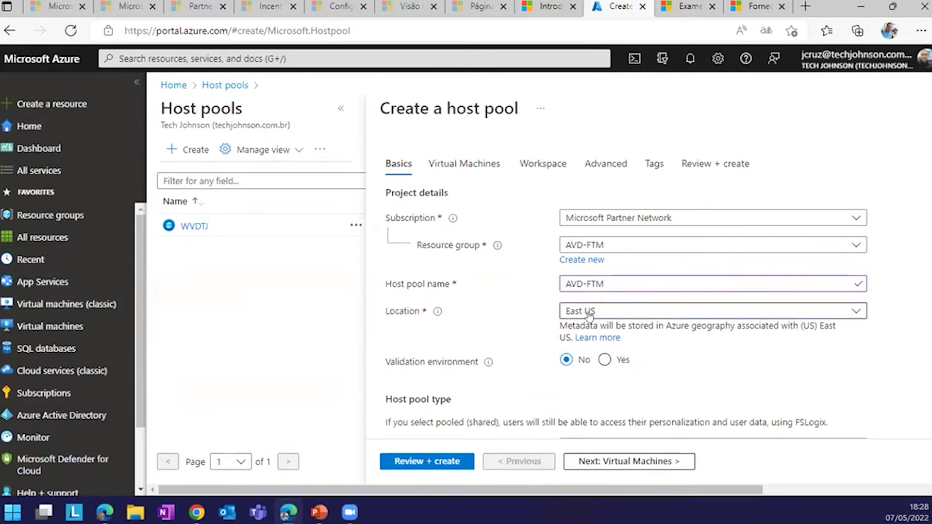
Set the host pool type to Pooled.
scroll(590, 315, down, 1)
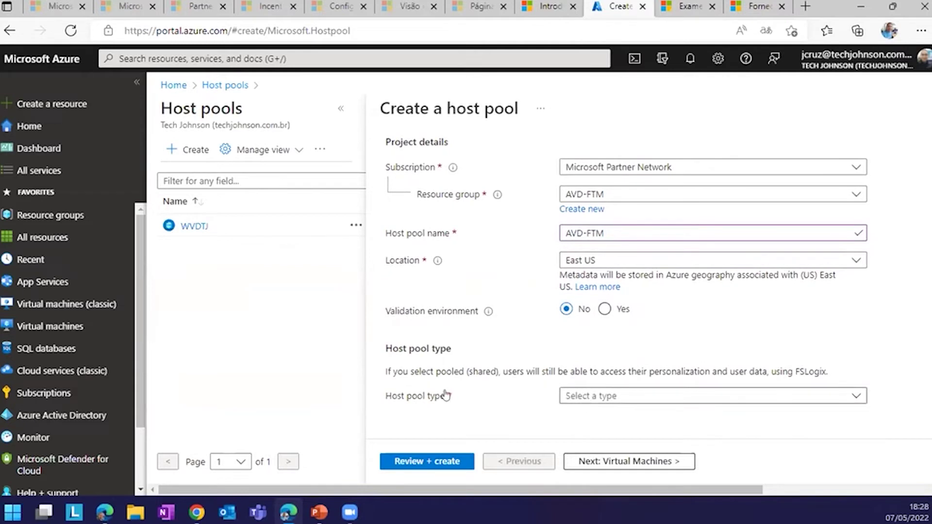
click(588, 402)
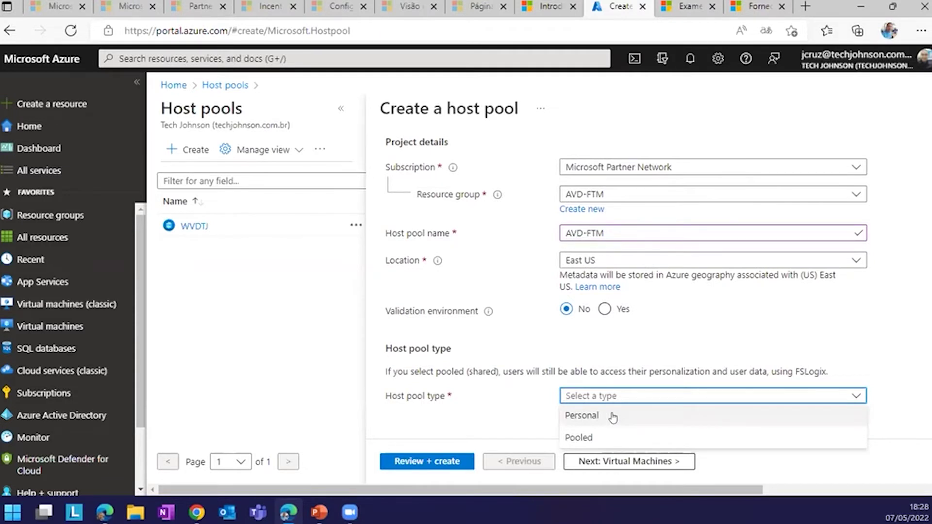
click(578, 437)
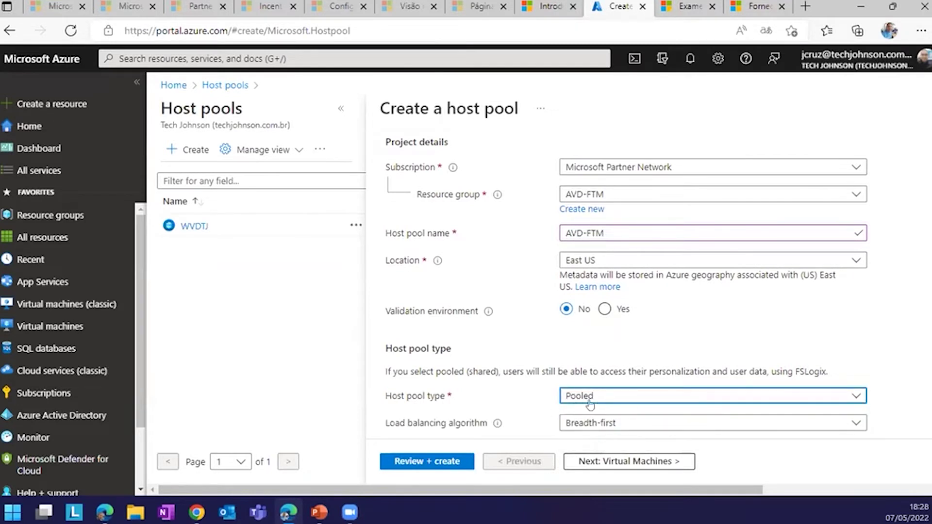
click(507, 393)
Examine the load balancing algorithm's options and explanation, leaving Breadth-first selected.
scroll(508, 393, down, 2)
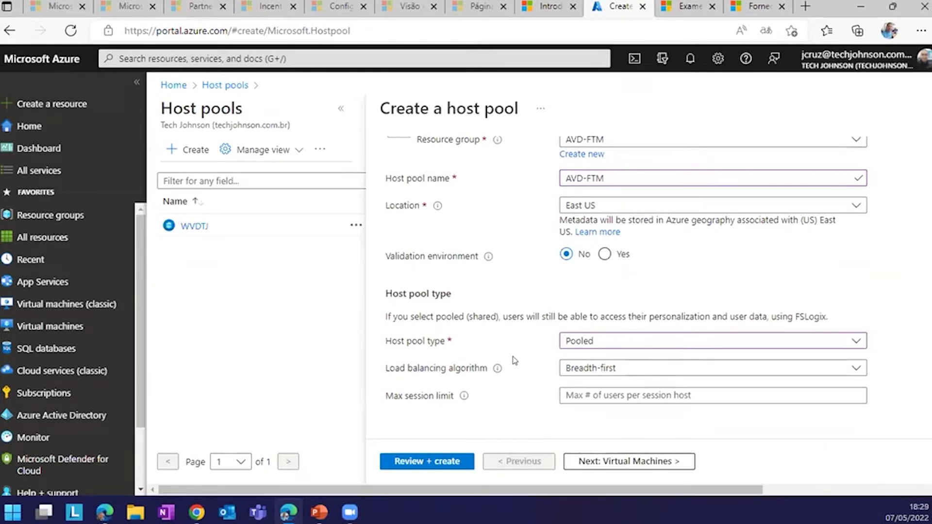
click(582, 368)
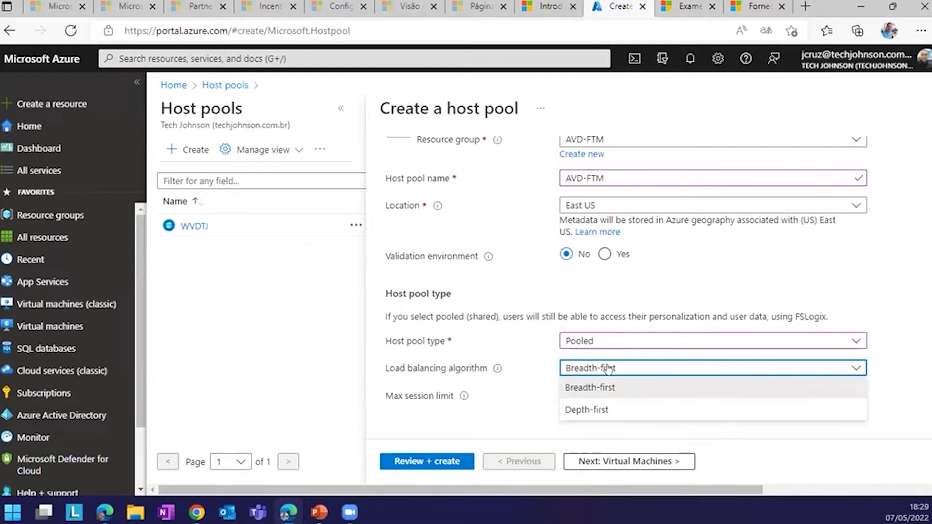
click(496, 369)
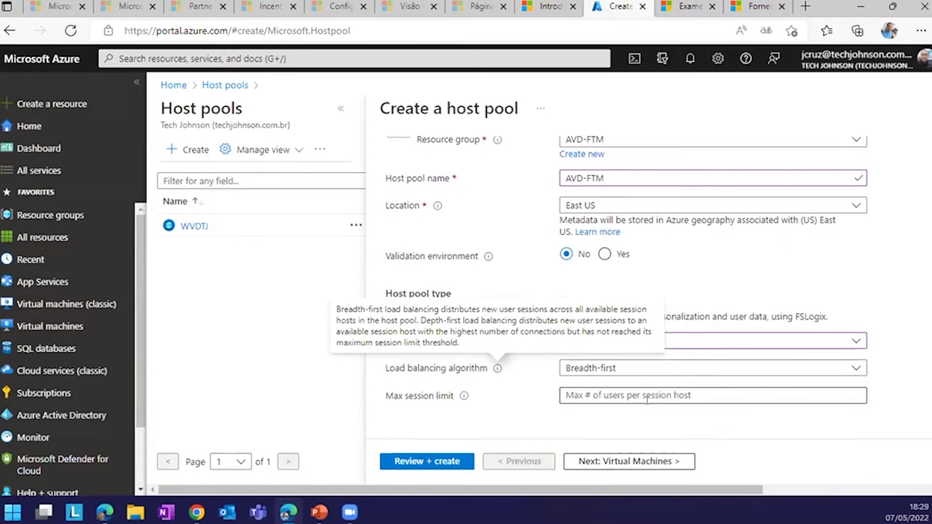
click(600, 369)
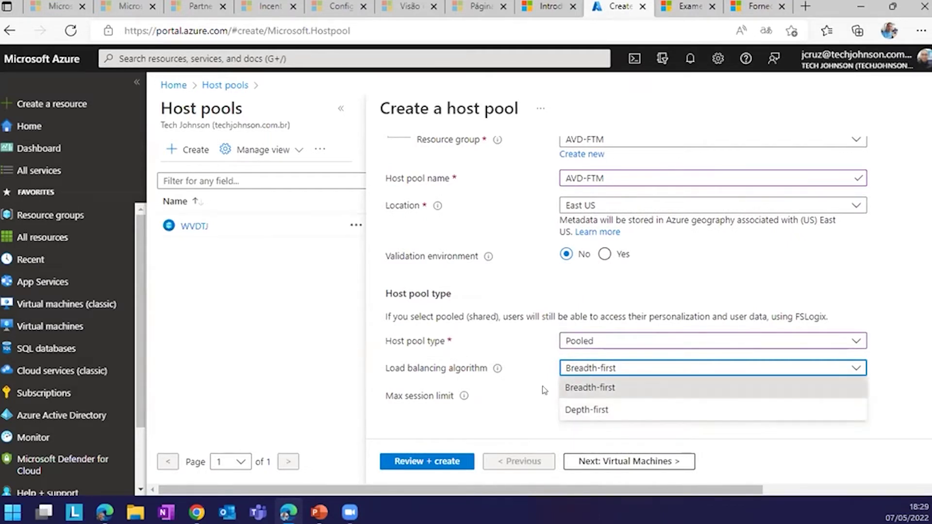
mouse_move(497, 369)
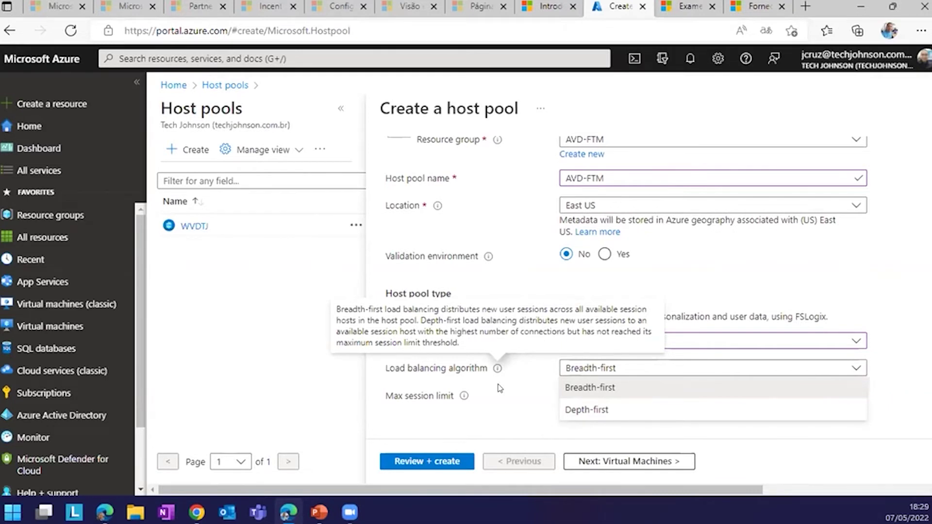
click(577, 372)
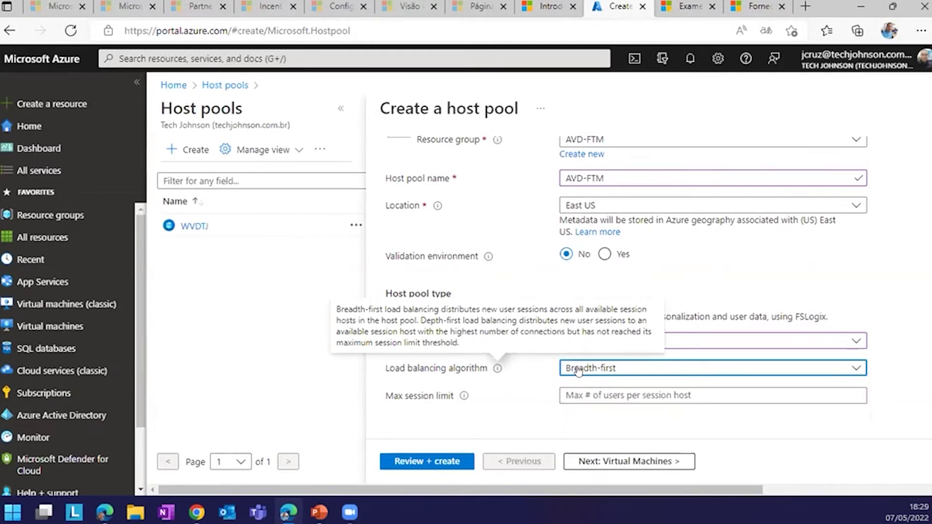
click(578, 371)
click(578, 372)
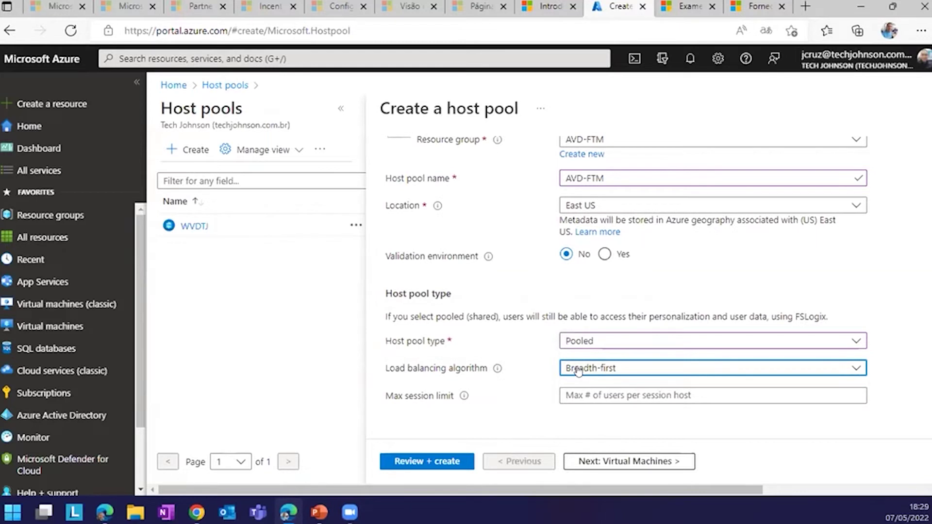
click(578, 372)
click(538, 362)
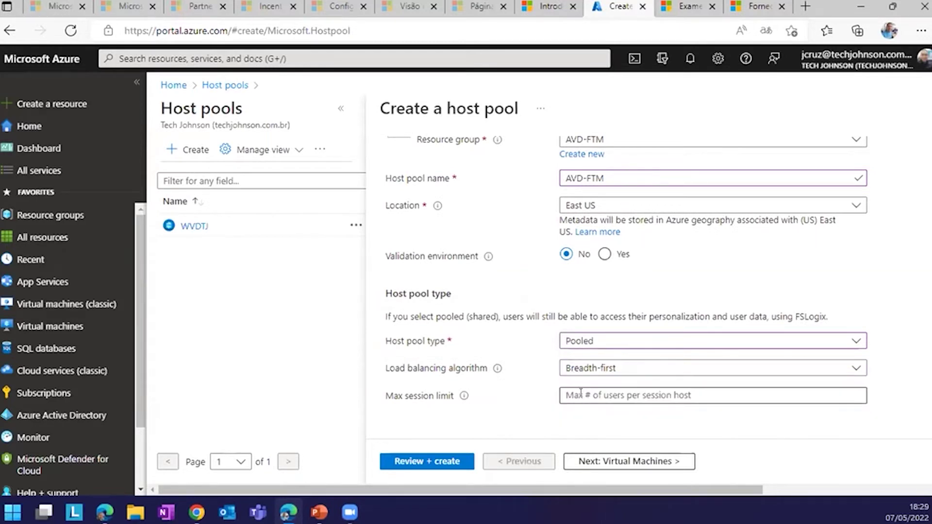
Set the maximum session limit to 4 users per session host.
click(598, 396)
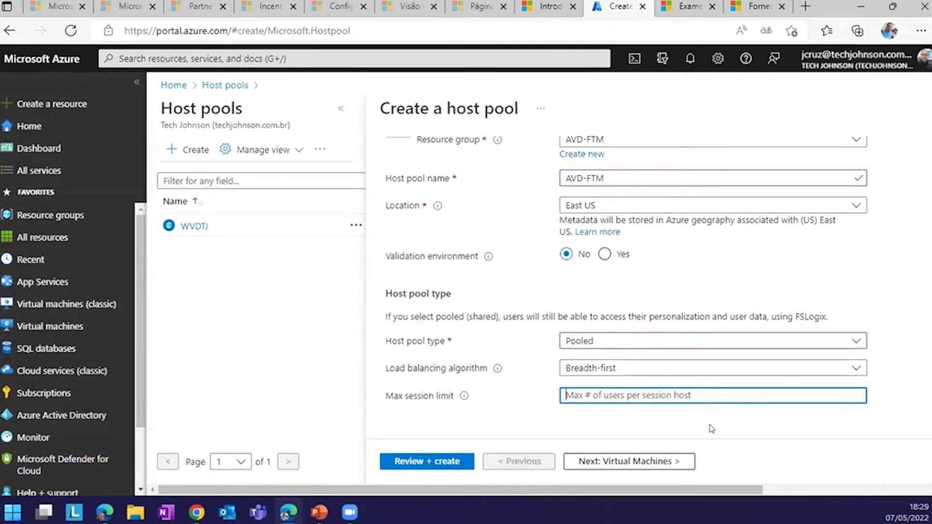
text(4)
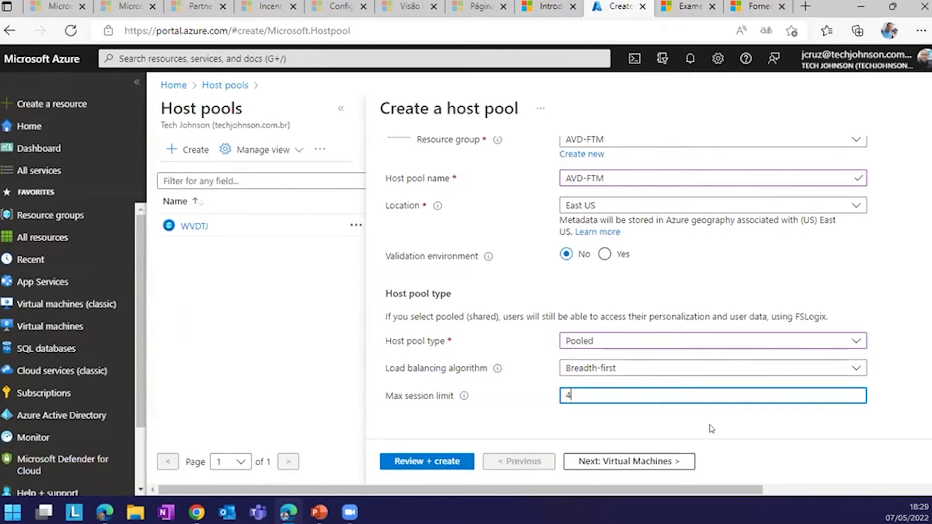
key(Tab)
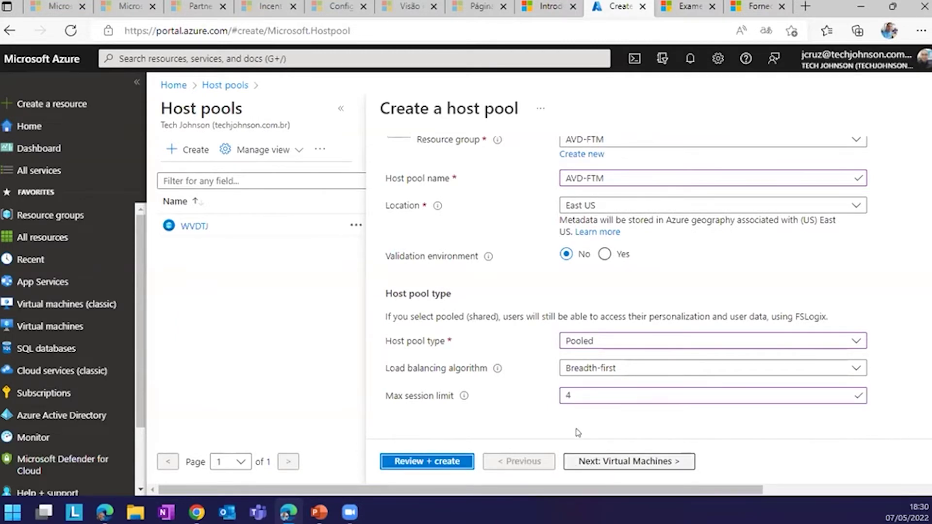
key(shift+Tab)
click(550, 405)
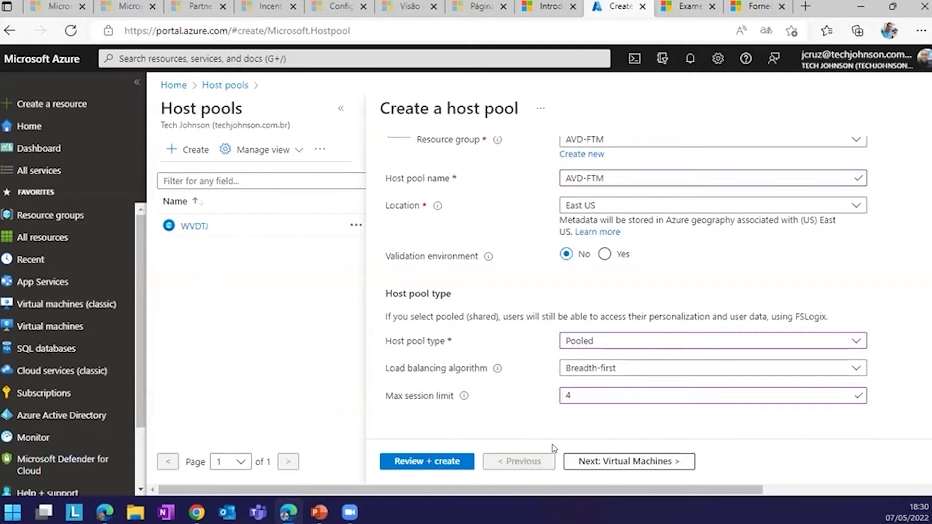
Proceed to the virtual machine settings and choose to add Azure virtual machines to the host pool.
click(589, 462)
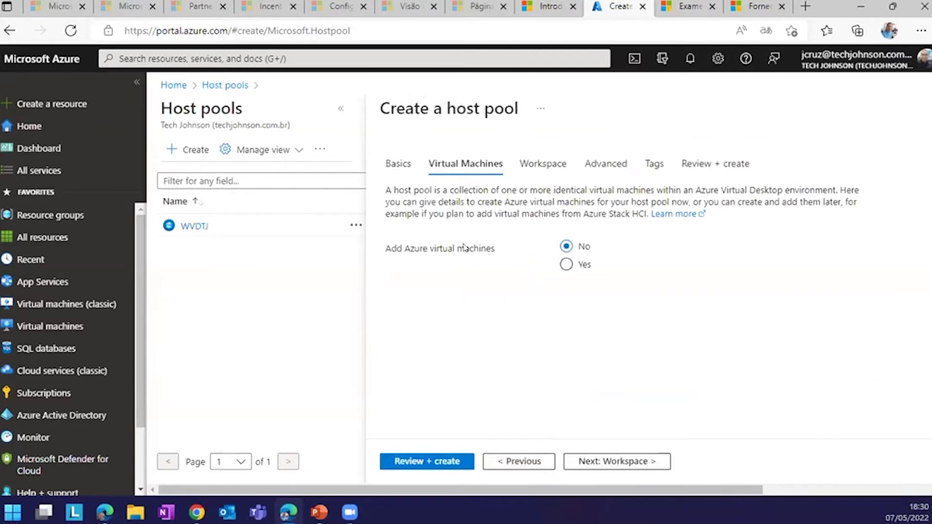
drag(411, 248, 495, 250)
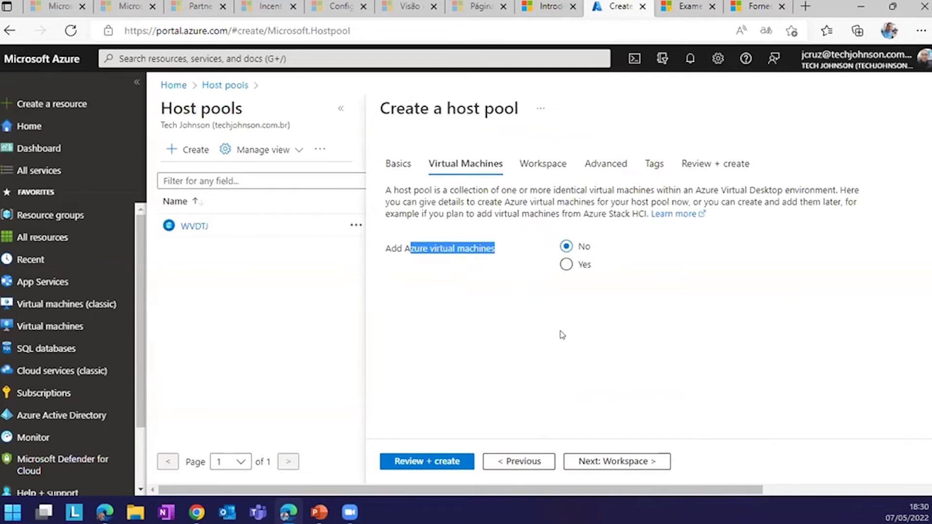
click(566, 264)
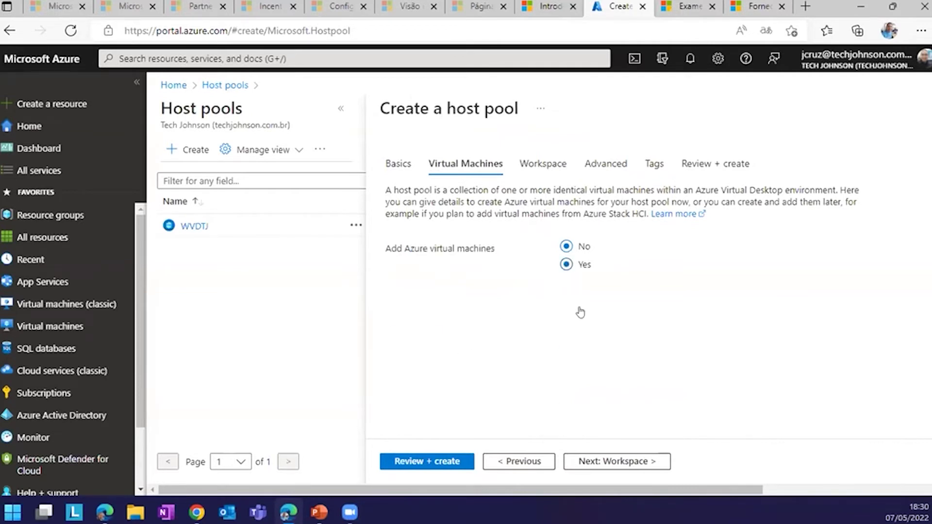
Set the resource group for the session host virtual machines to Contoso.
click(767, 305)
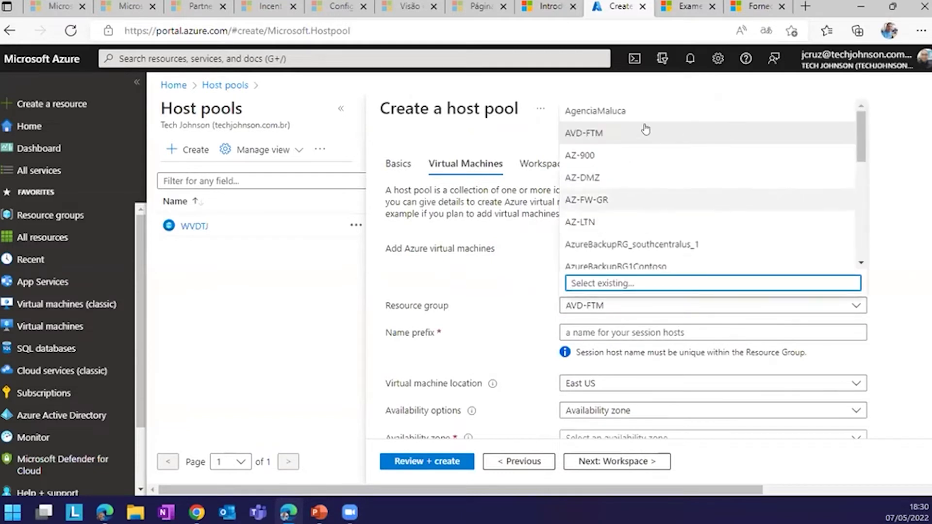
scroll(679, 218, down, 2)
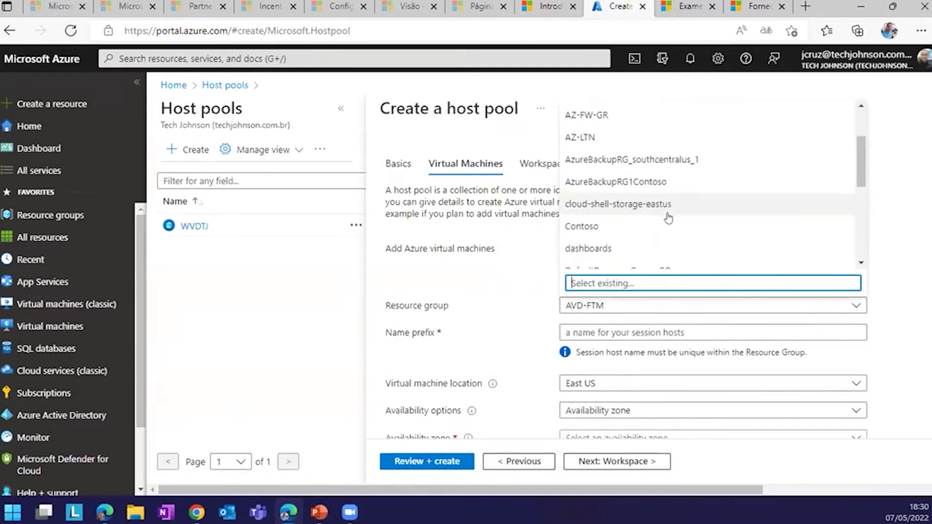
click(670, 162)
scroll(631, 185, down, 3)
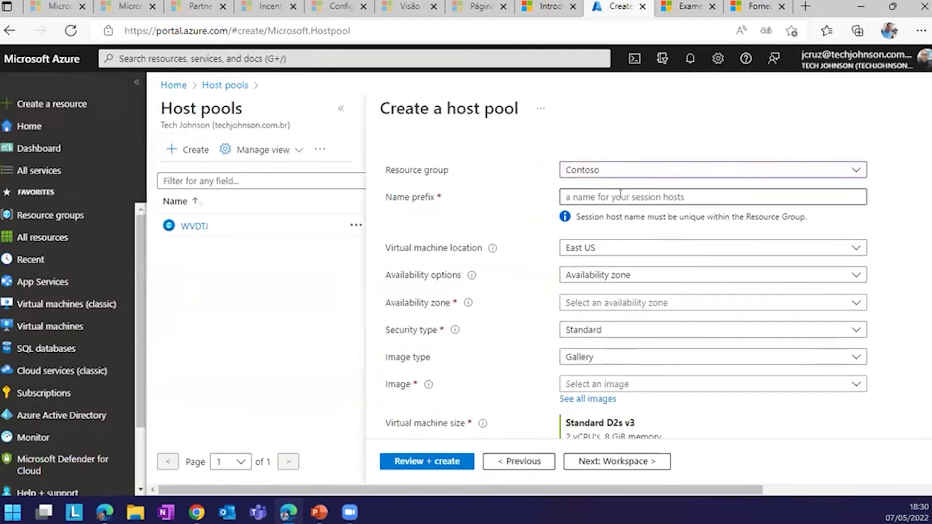
Change the resource group for the session host virtual machines to AVD-FTM.
click(622, 195)
click(579, 173)
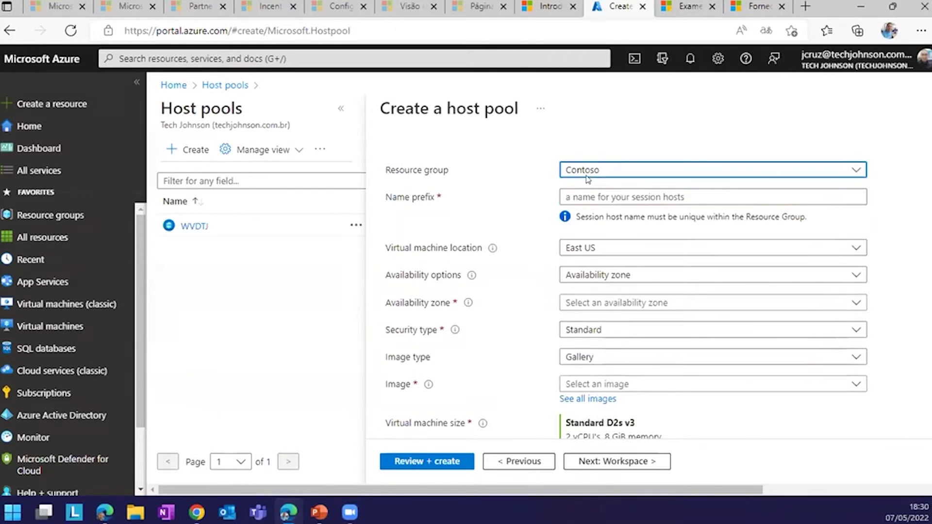
click(597, 242)
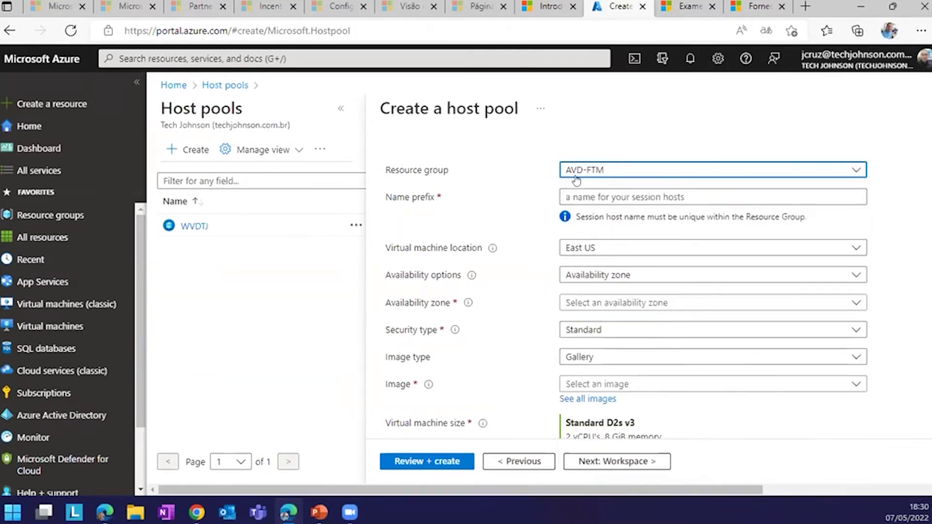
Set the name prefix of the session hosts to AVD-FTM.
scroll(588, 321, up, 3)
scroll(587, 321, down, 2)
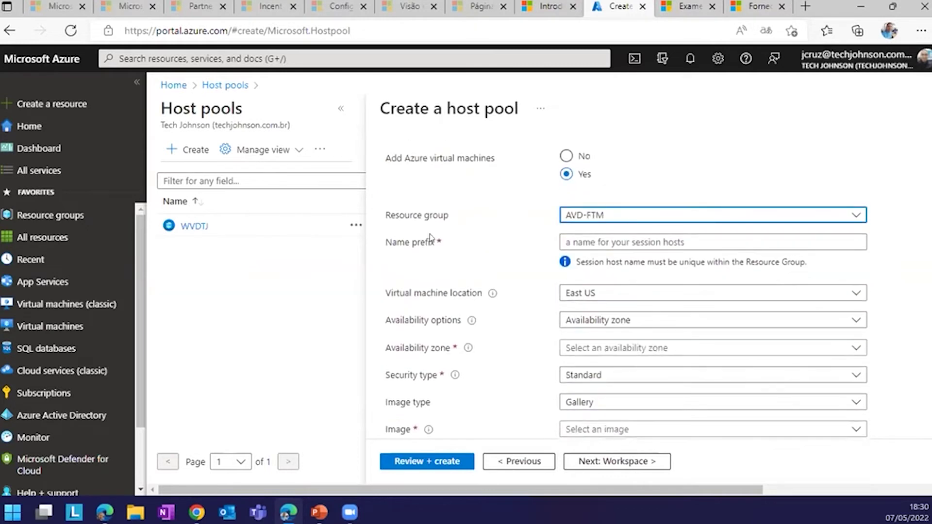
click(592, 238)
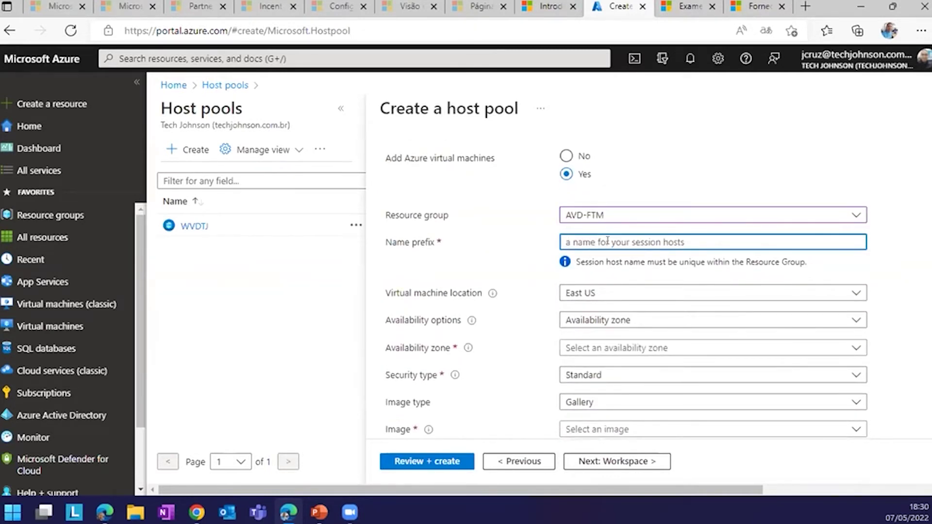
text(AVD-)
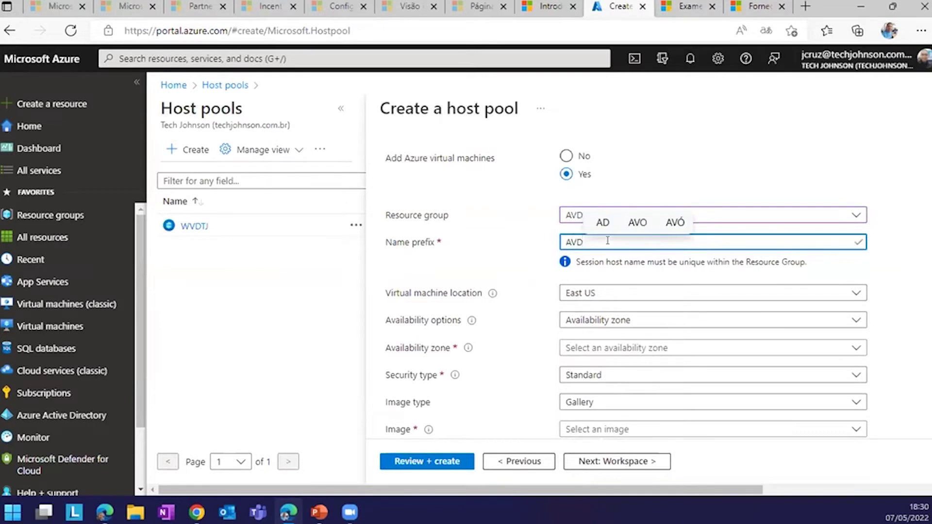
text(FTM)
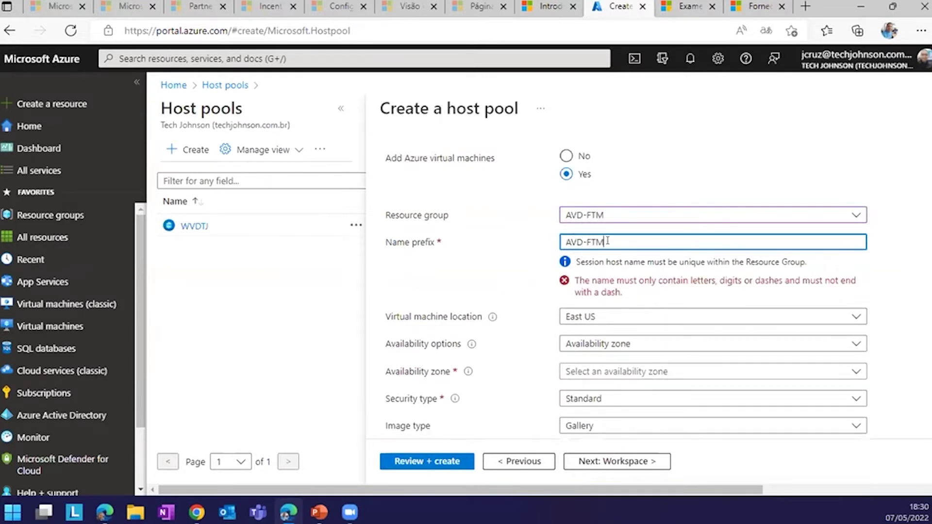
key(Tab)
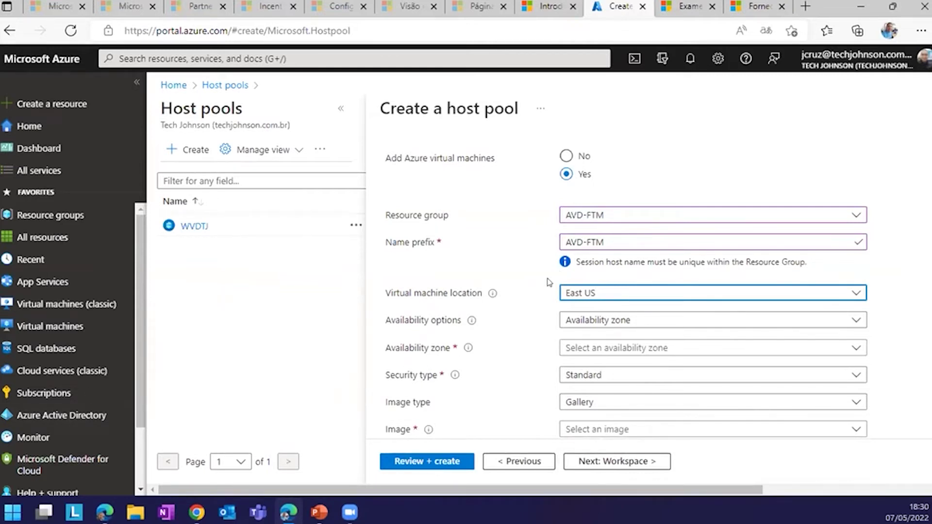
Keep East US as the virtual machine location and set the availability options to No infrastructure redundancy required.
click(396, 302)
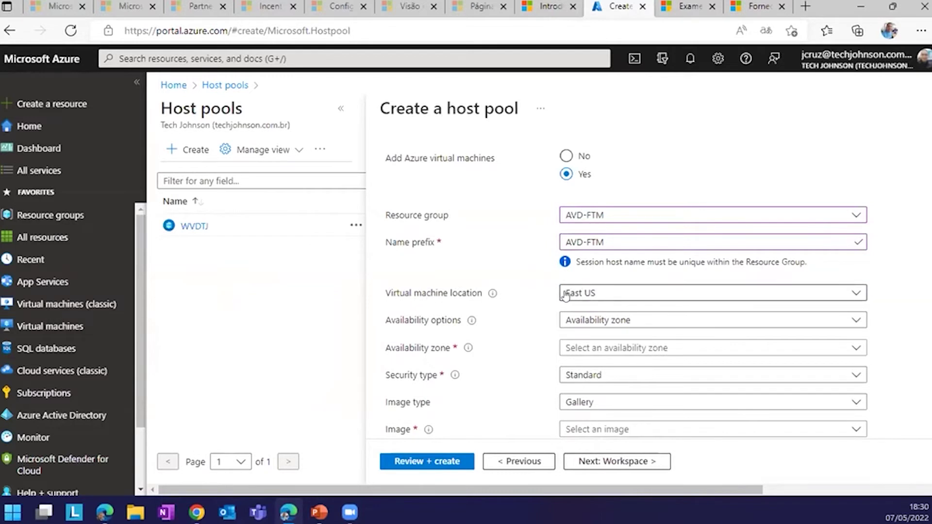
click(589, 292)
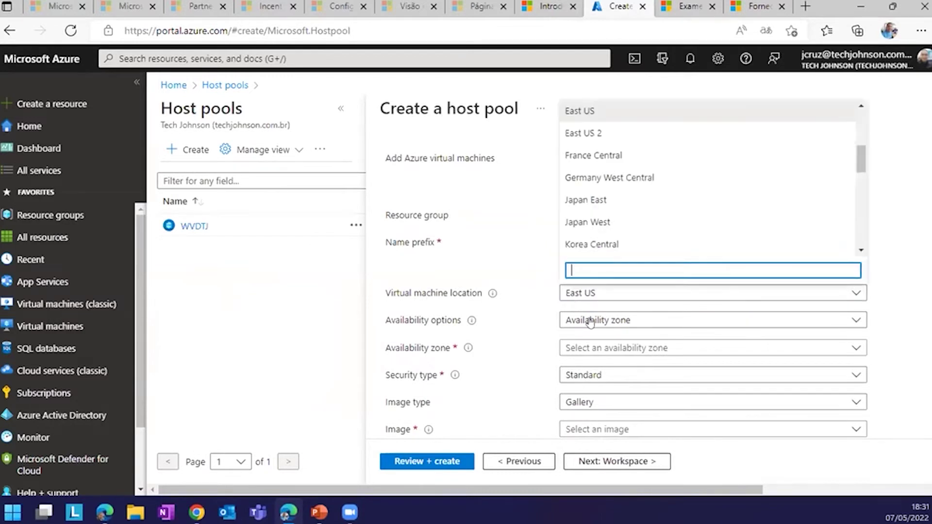
click(594, 322)
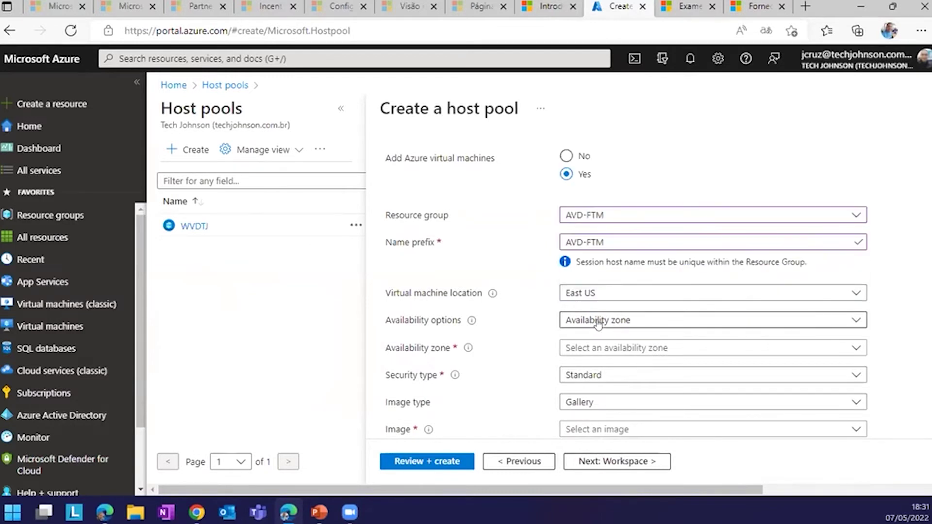
click(494, 316)
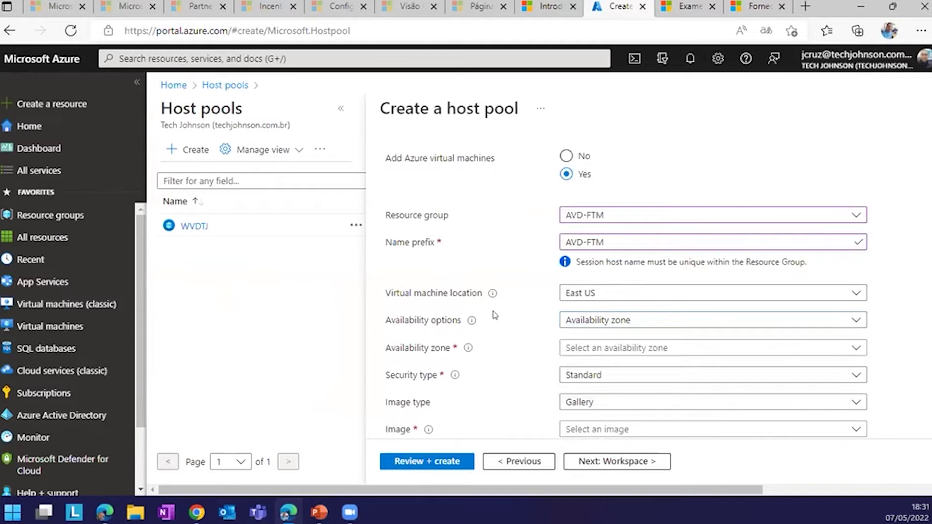
click(607, 322)
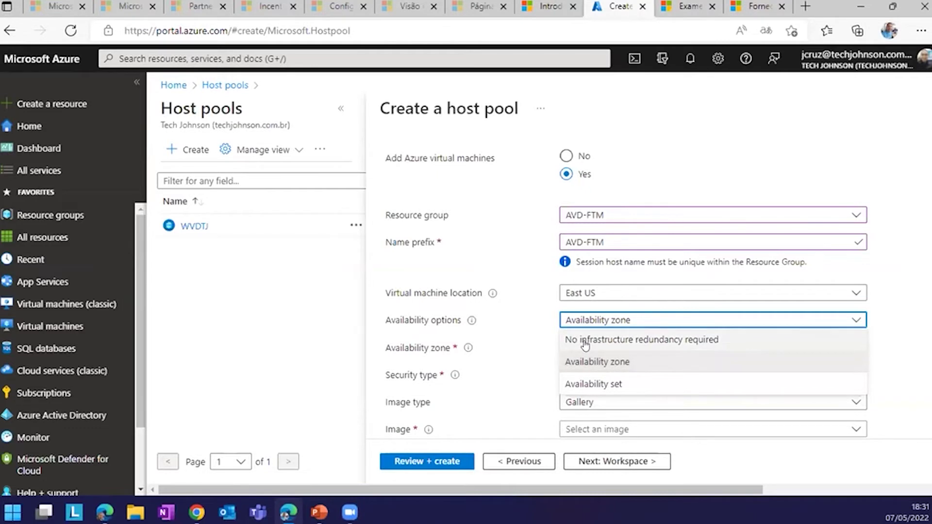
click(585, 342)
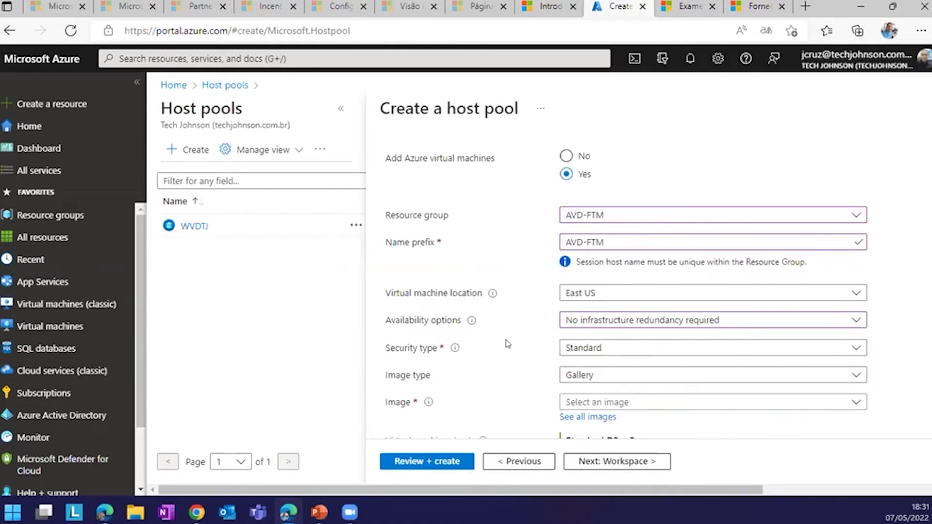
Examine the security type and image type choices, leaving Standard and Gallery selected.
click(607, 349)
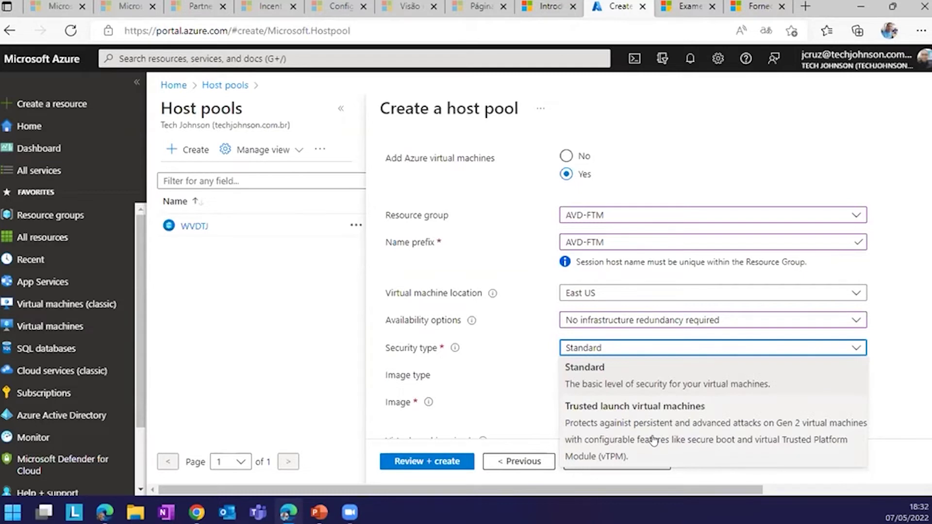
click(563, 374)
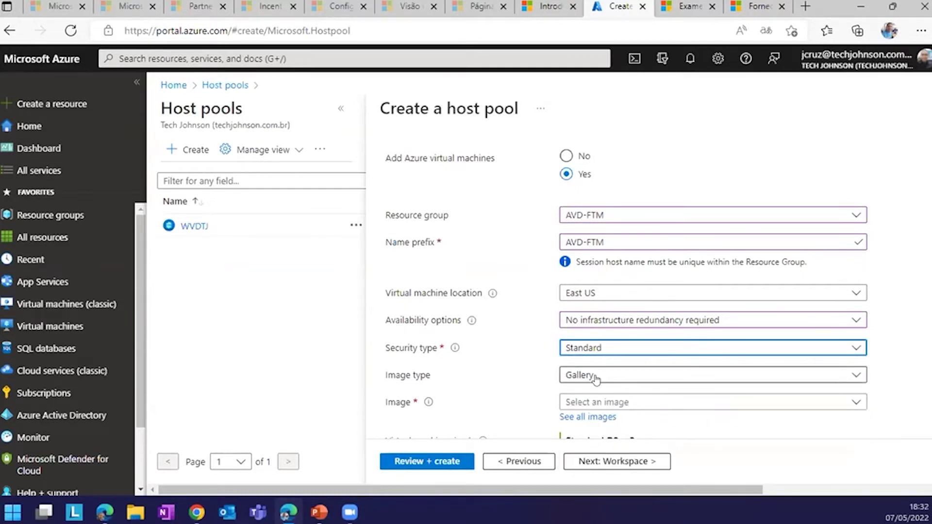
click(527, 378)
scroll(527, 378, down, 2)
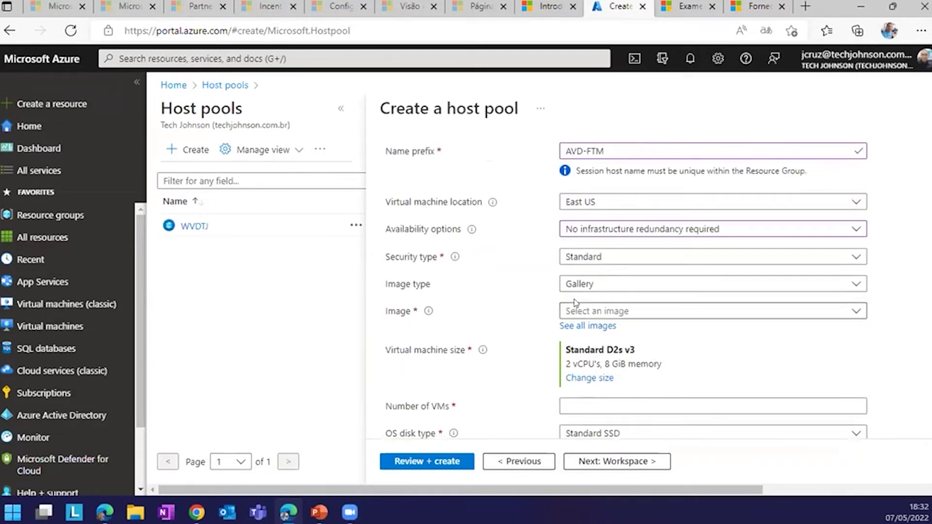
click(599, 286)
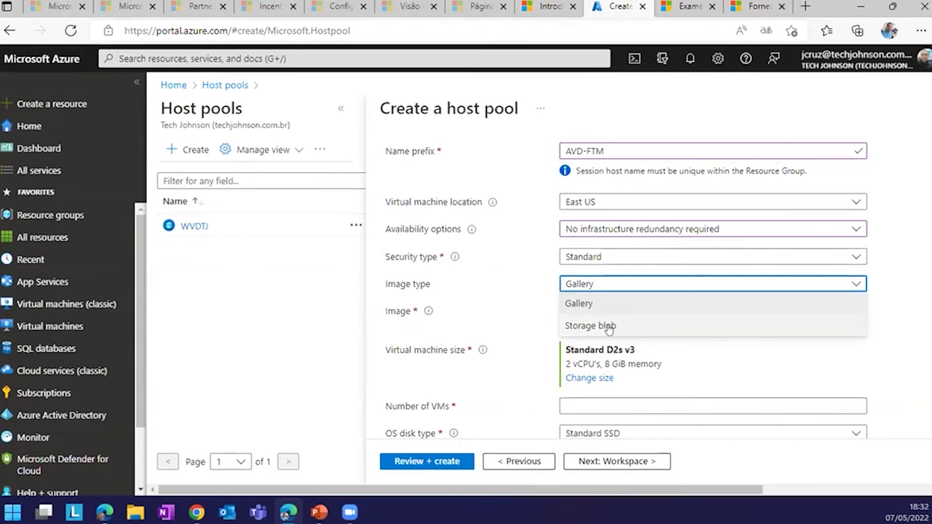
click(537, 285)
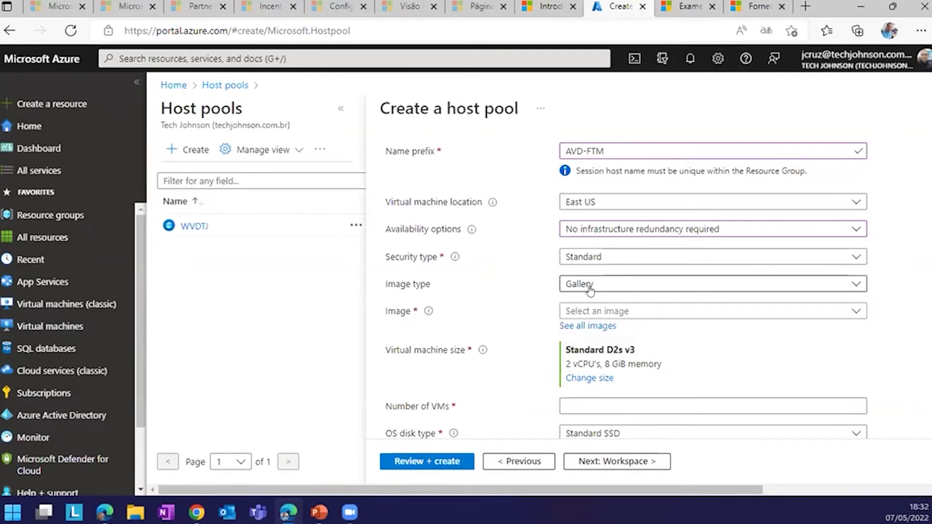
Select Windows 10 Enterprise multi-session, version 21H2 + Microsoft 365 Apps as the session host image.
click(610, 312)
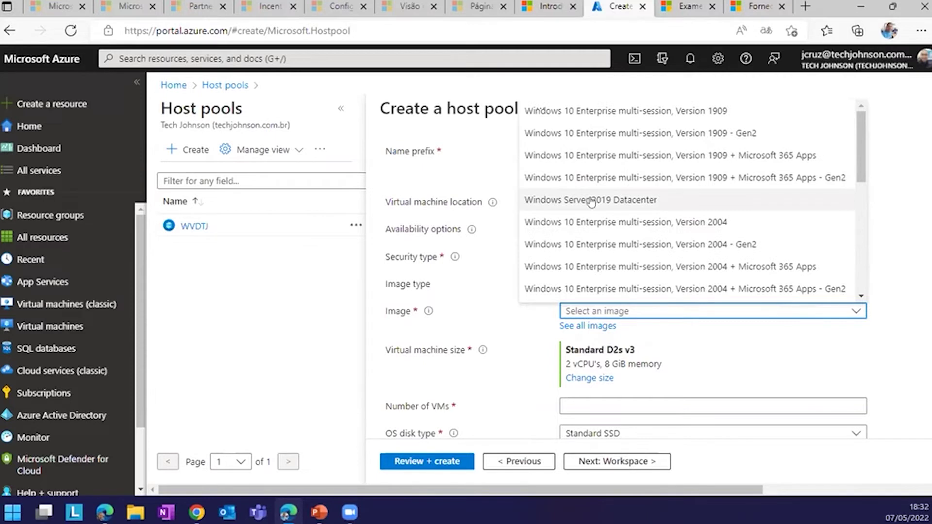
scroll(744, 257, down, 1)
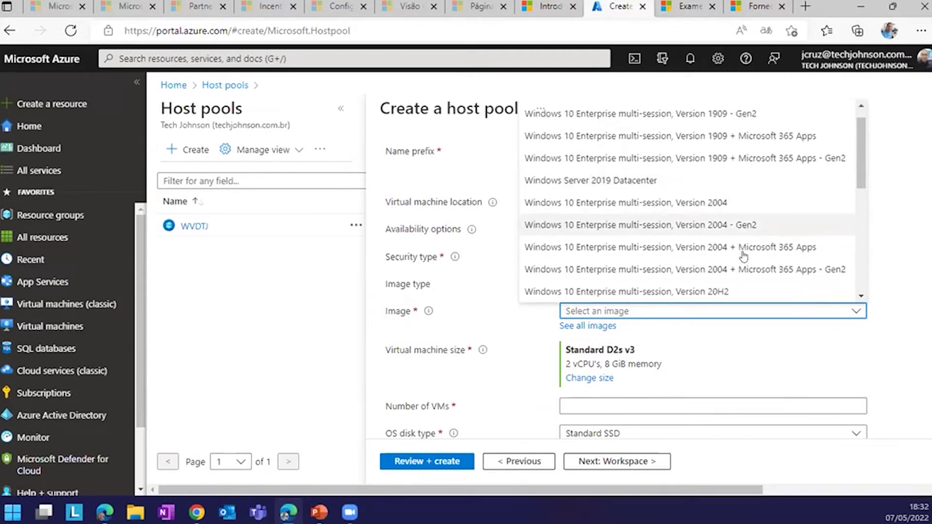
scroll(744, 257, down, 5)
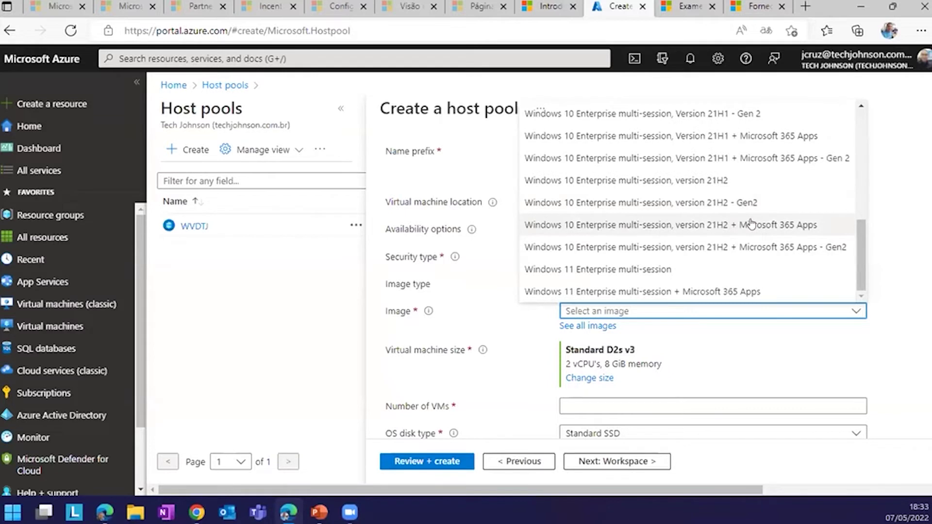
click(752, 224)
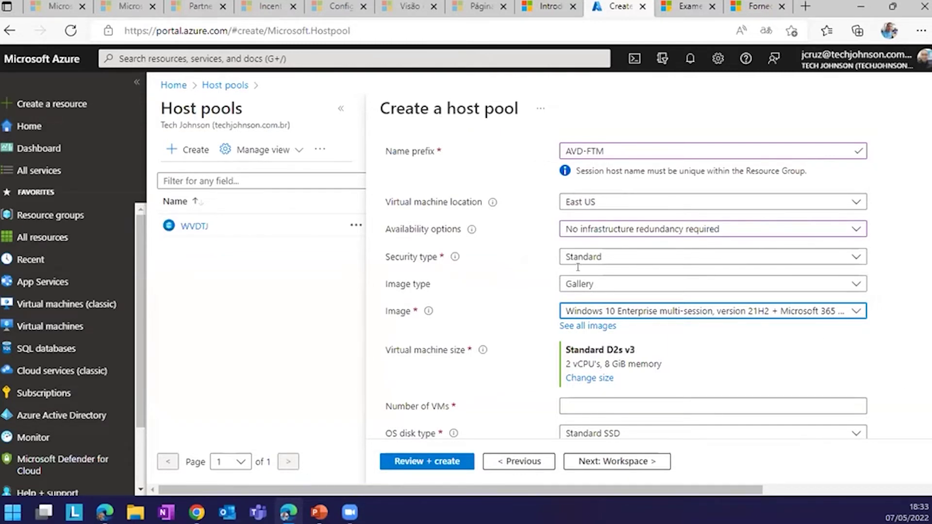
Keep the Standard D2s v3 virtual machine size and set the number of VMs to 2.
scroll(578, 267, down, 2)
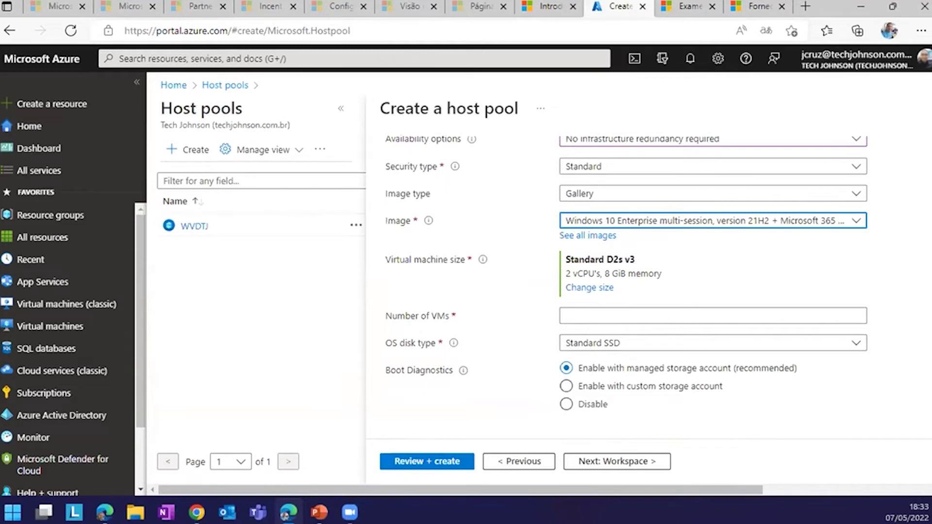
triple_click(676, 277)
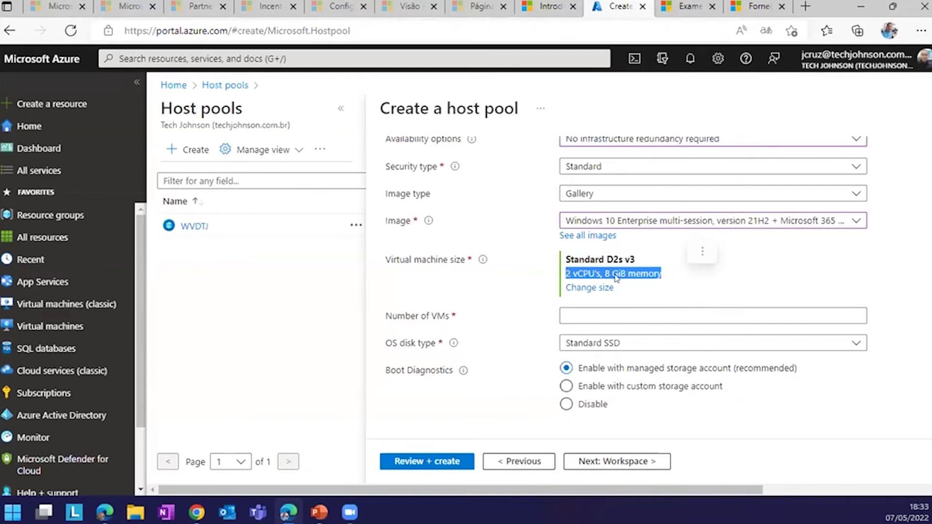
click(592, 315)
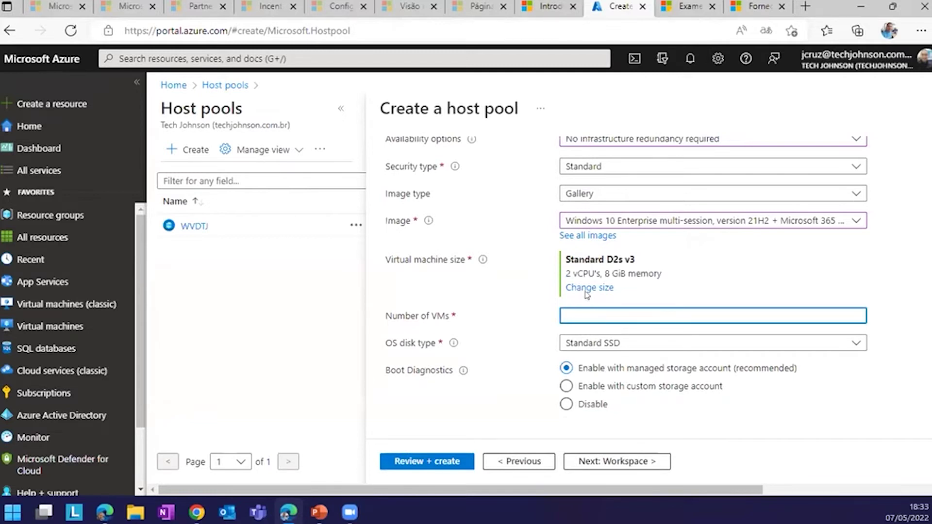
drag(574, 270, 662, 273)
click(611, 314)
text(2)
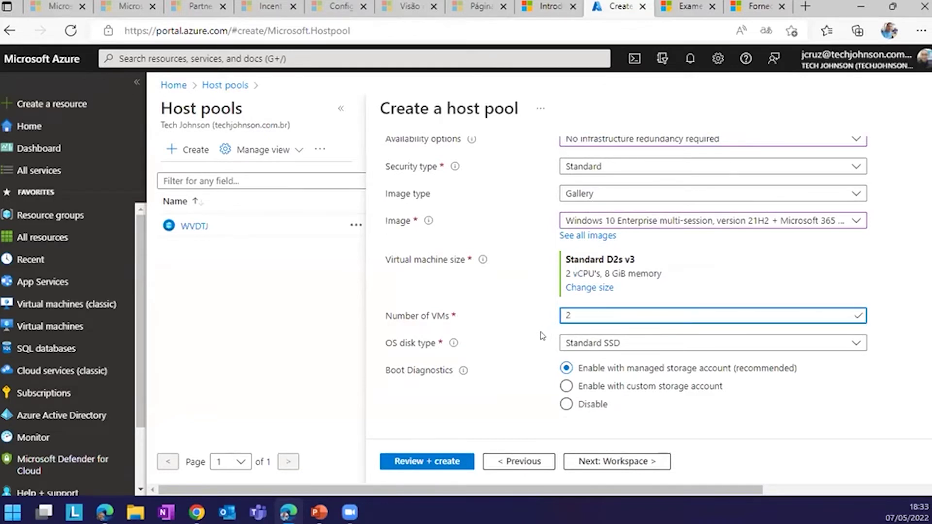
click(554, 336)
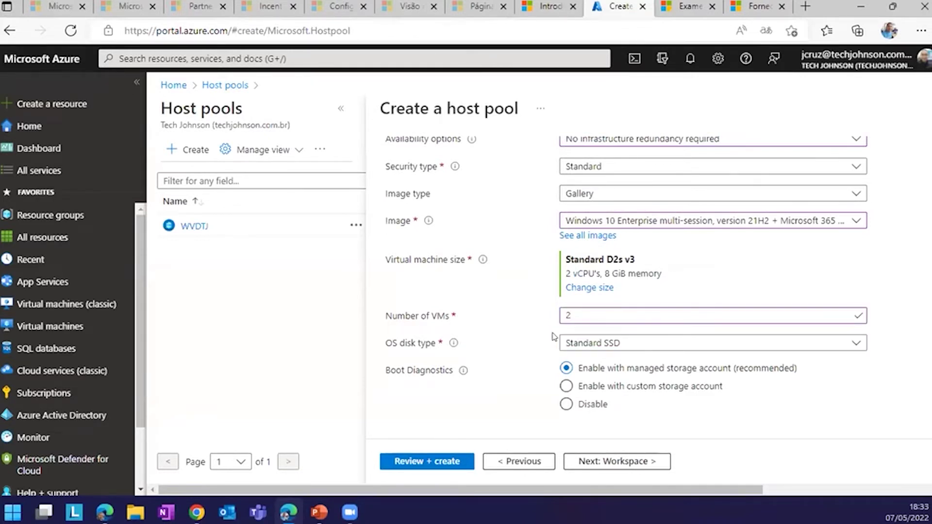
key(shift+Tab)
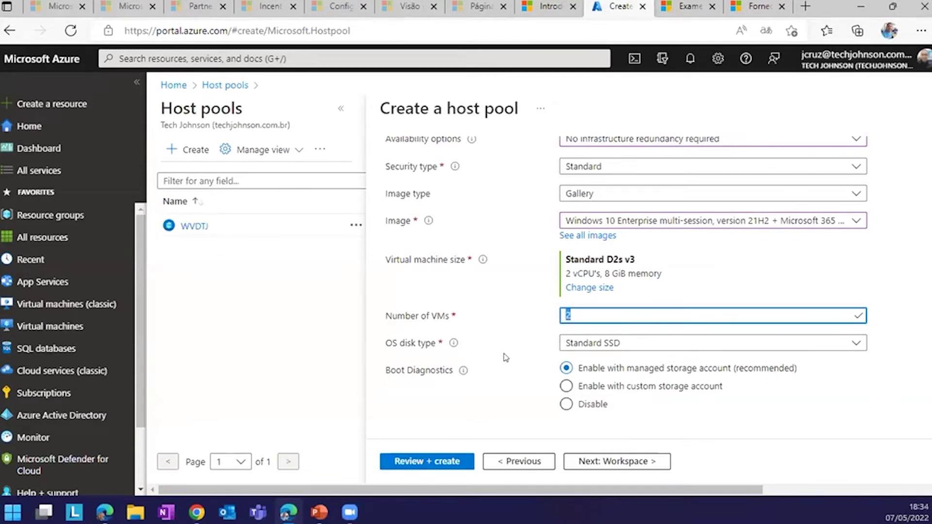
click(507, 346)
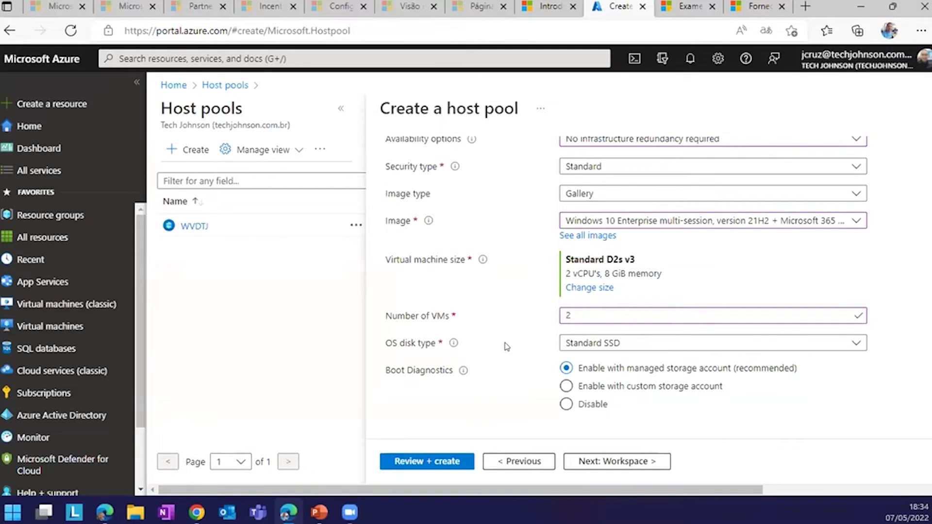
Examine the OS disk type and boot diagnostics choices, leaving Standard SSD and the managed storage account selected.
click(573, 345)
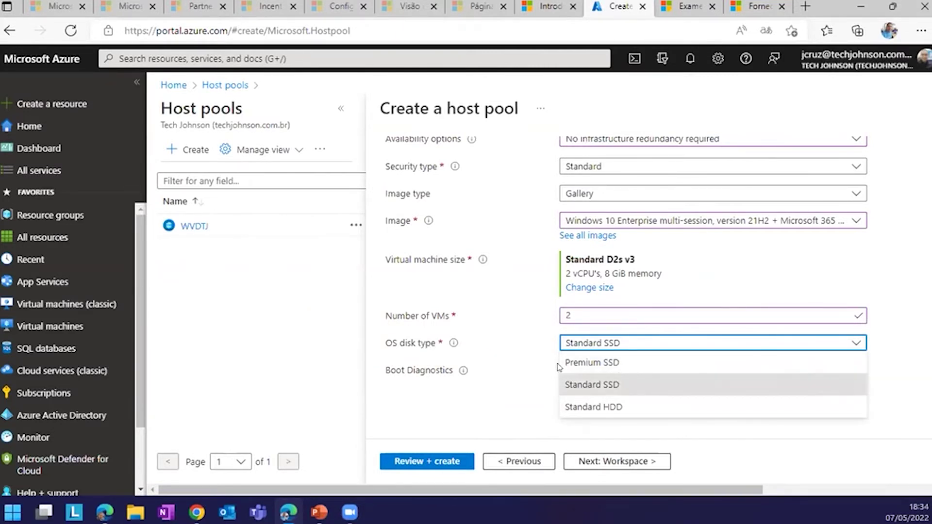
click(611, 346)
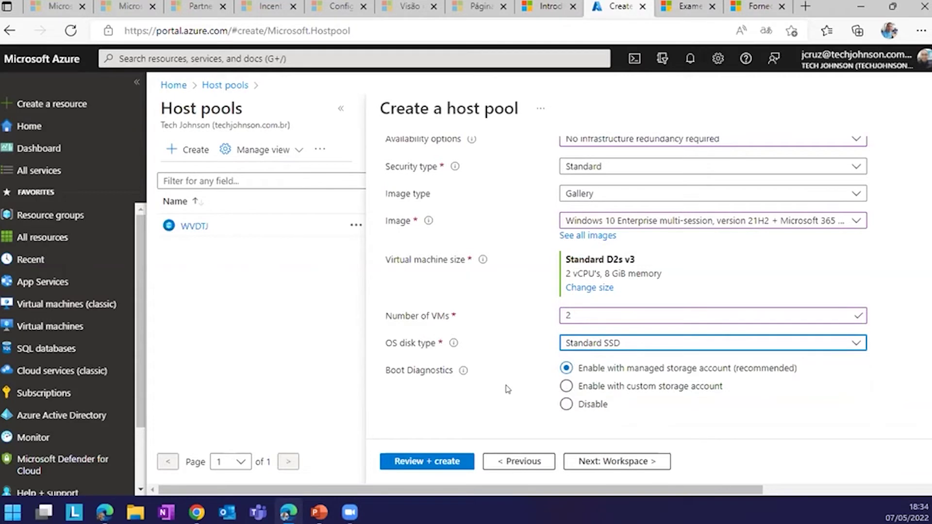
scroll(718, 326, down, 1)
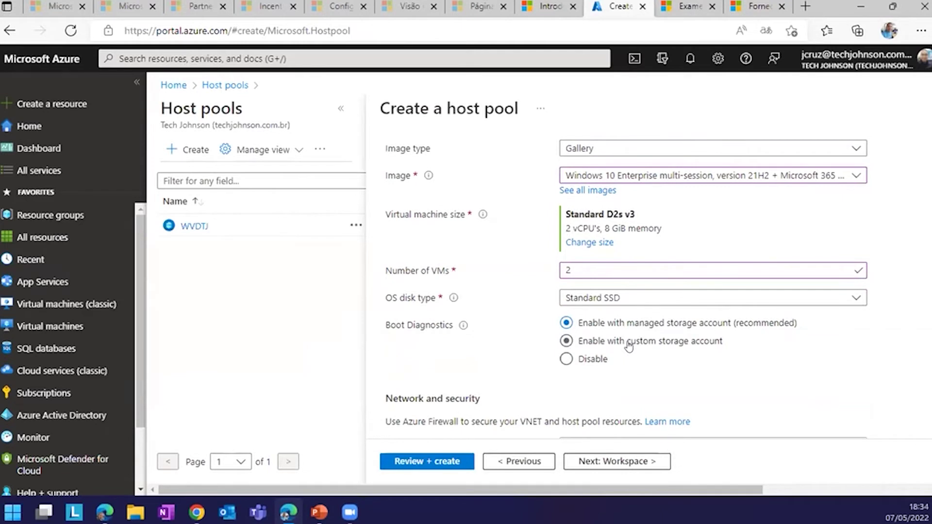
mouse_move(463, 326)
Select Contoso-vnet as the virtual network for the session hosts.
scroll(563, 378, down, 3)
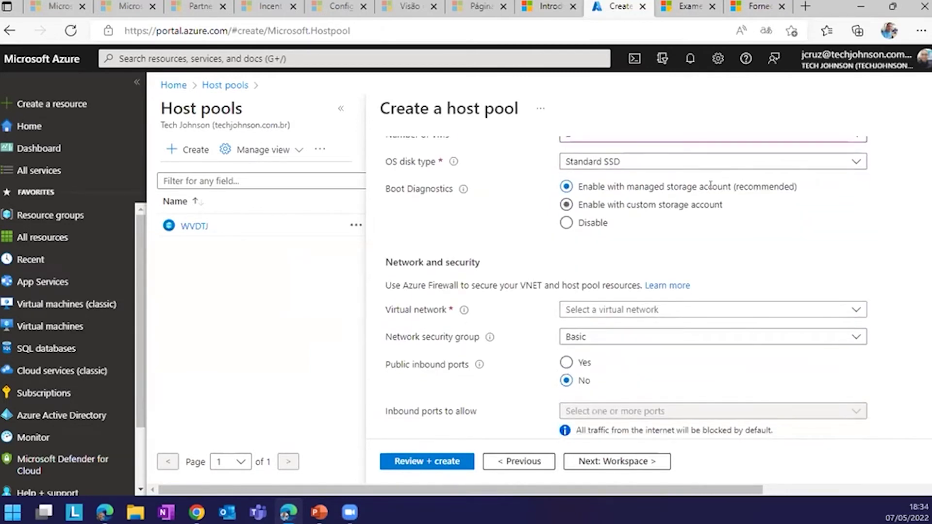
scroll(679, 292, down, 3)
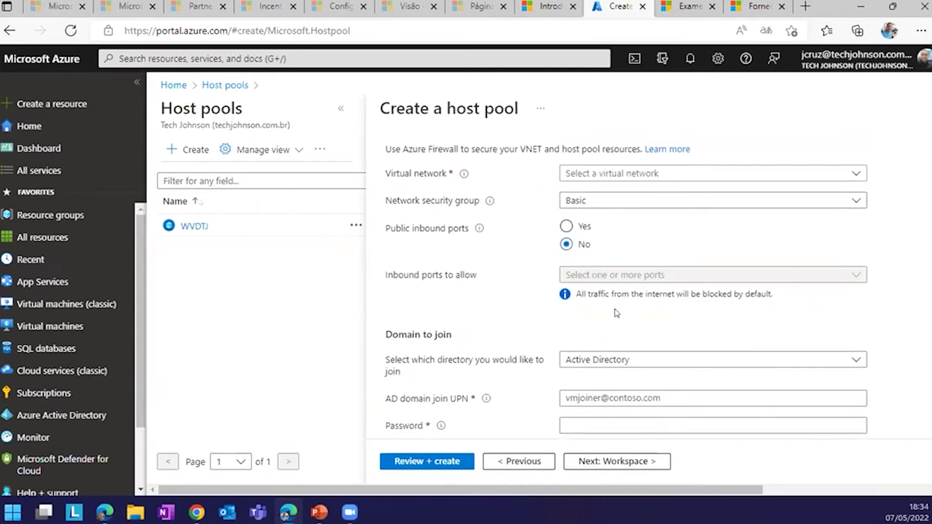
scroll(607, 272, up, 2)
click(600, 266)
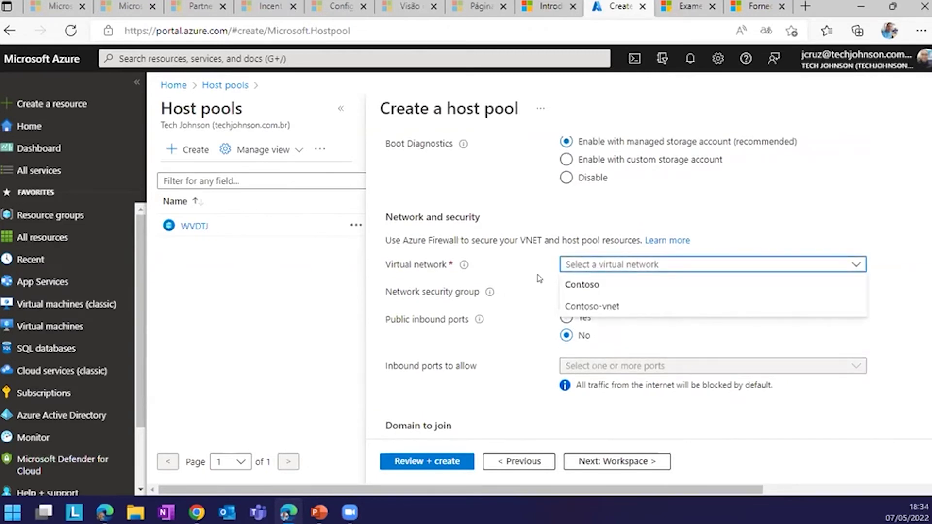
mouse_move(489, 292)
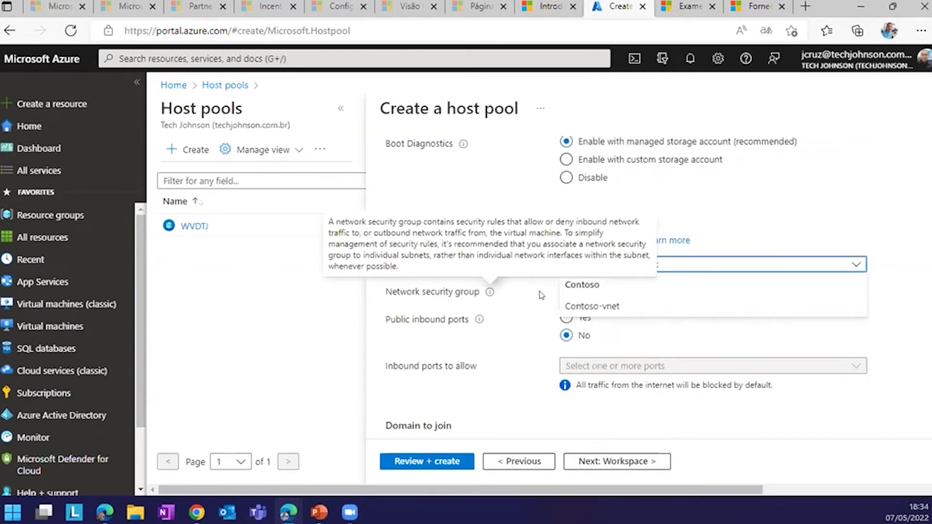
click(895, 261)
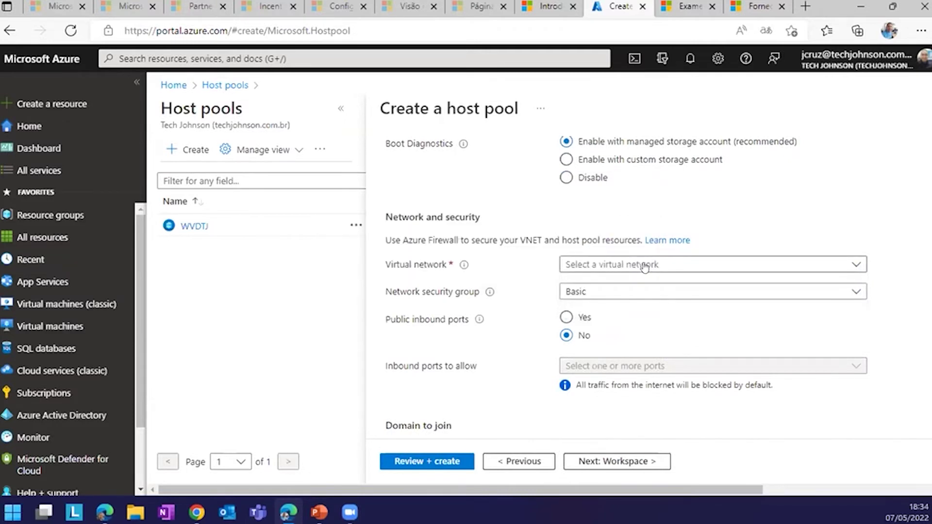
click(644, 268)
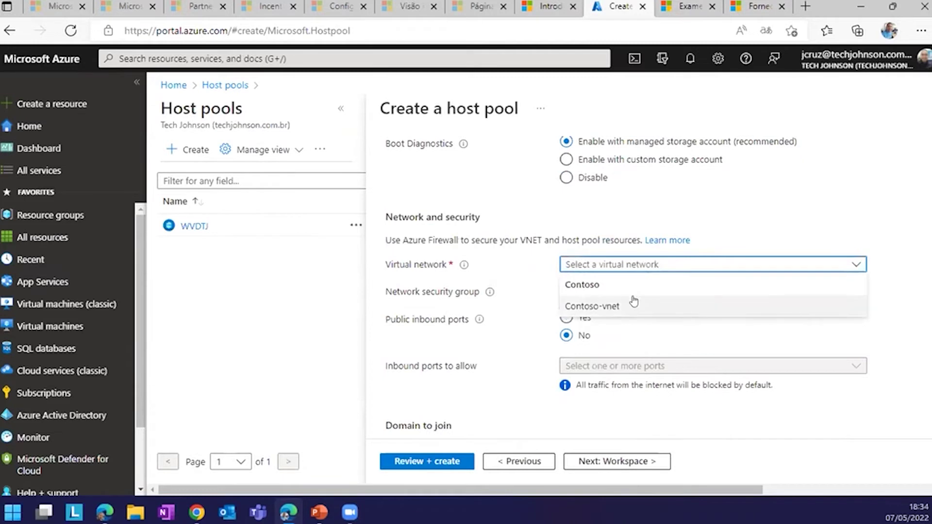
click(626, 310)
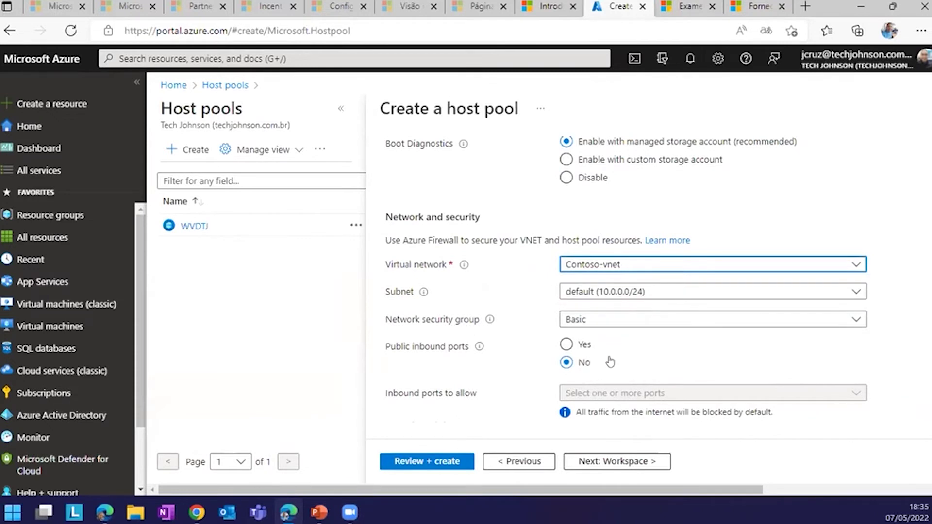
Check the network security group choices, keeping Basic, and leave public inbound ports set to No.
click(631, 320)
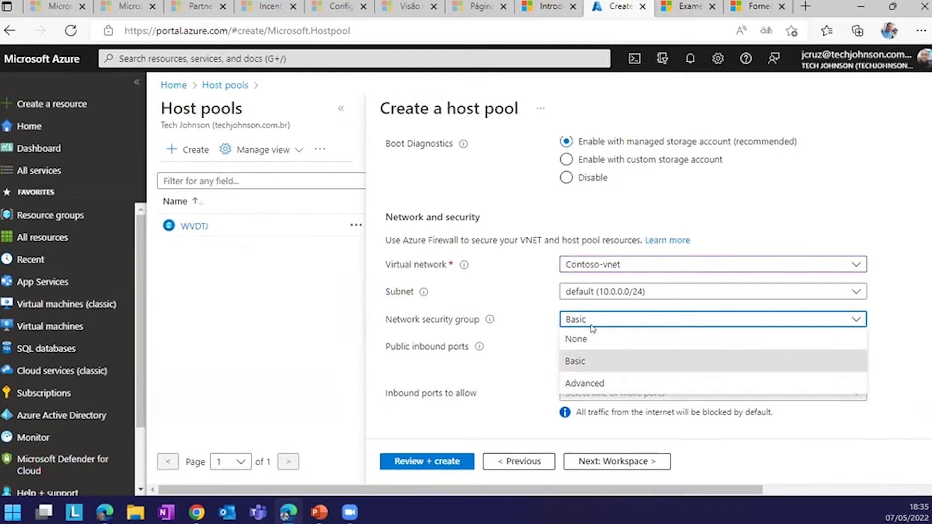
click(620, 318)
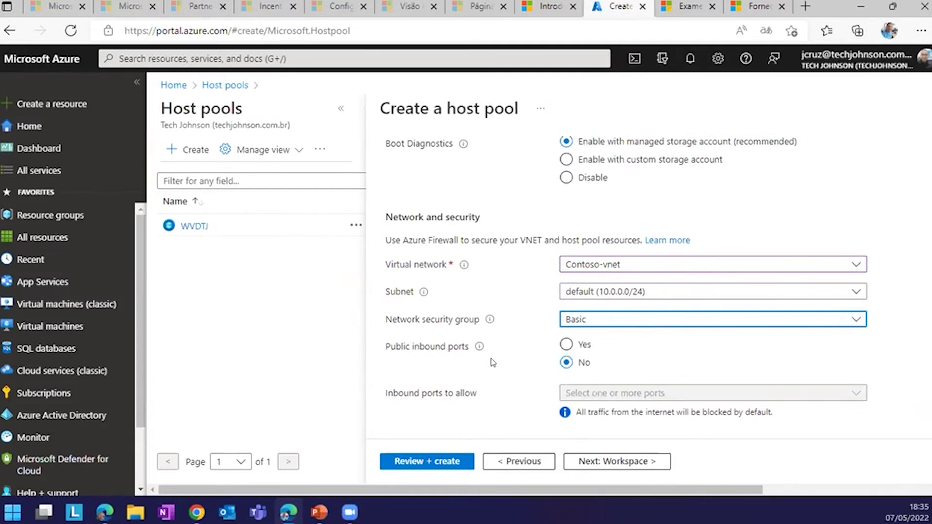
drag(401, 346, 441, 347)
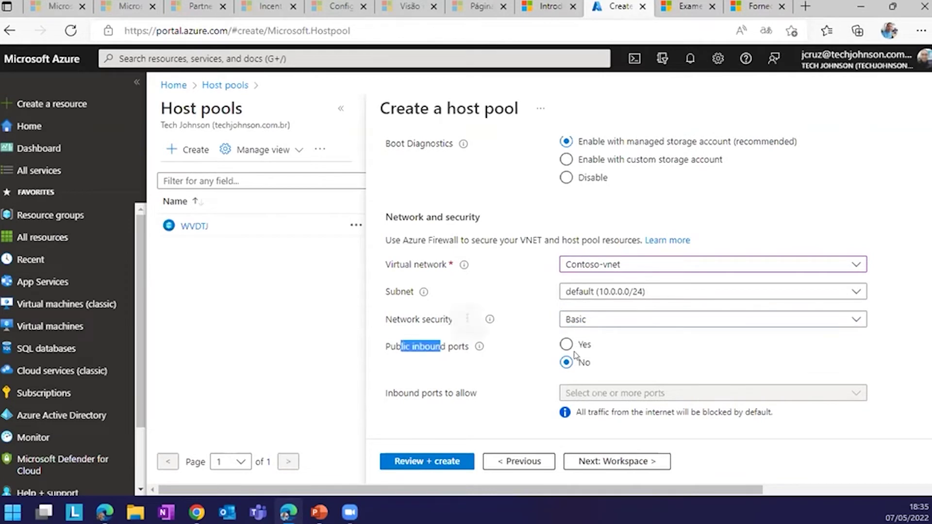
click(565, 362)
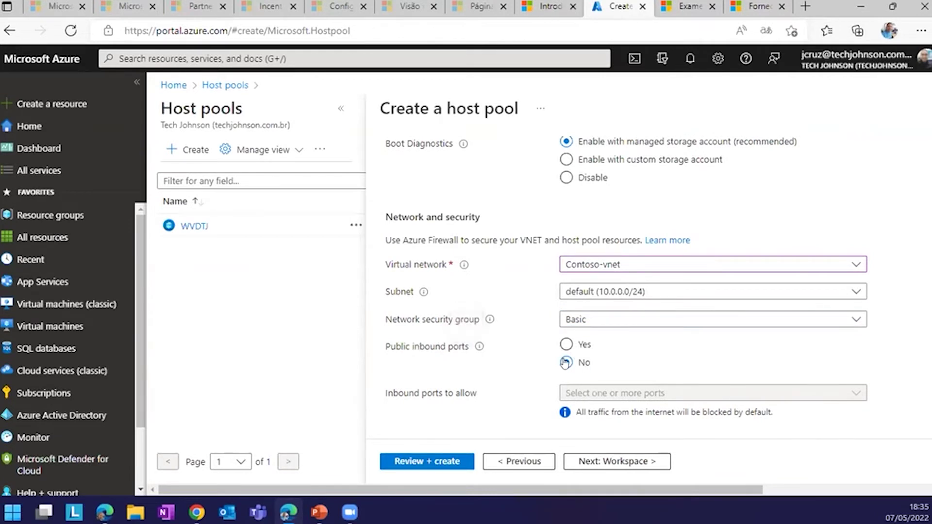
Compare the directory choices for the domain join and select Azure Active Directory.
scroll(565, 362, down, 3)
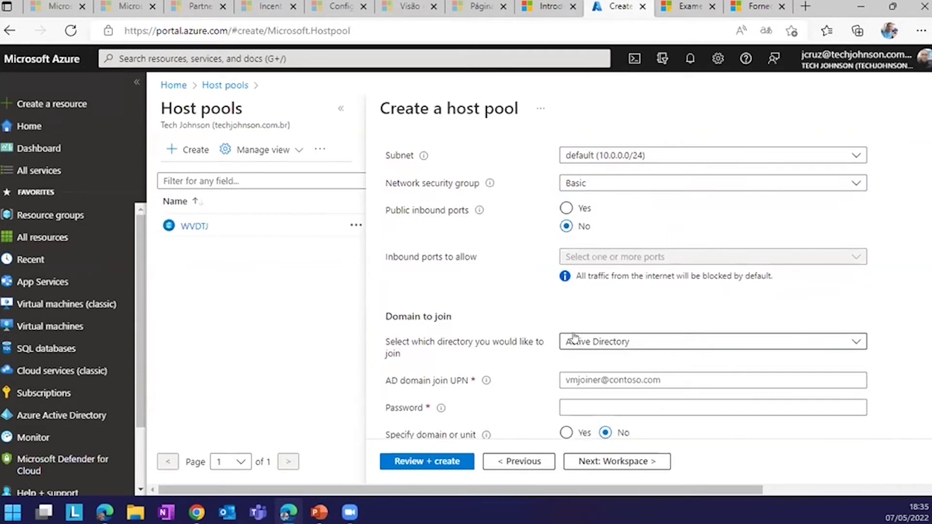
scroll(548, 340, down, 3)
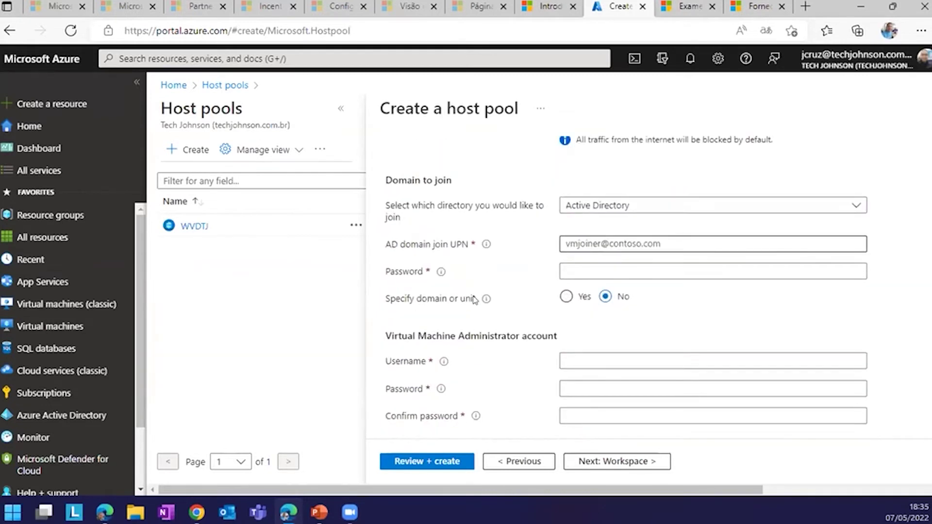
scroll(491, 294, up, 2)
click(613, 304)
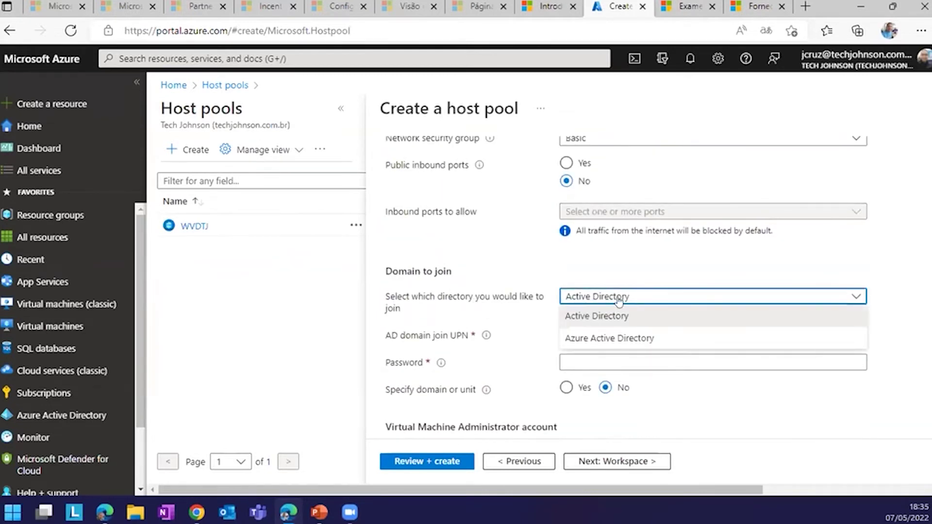
scroll(631, 243, up, 3)
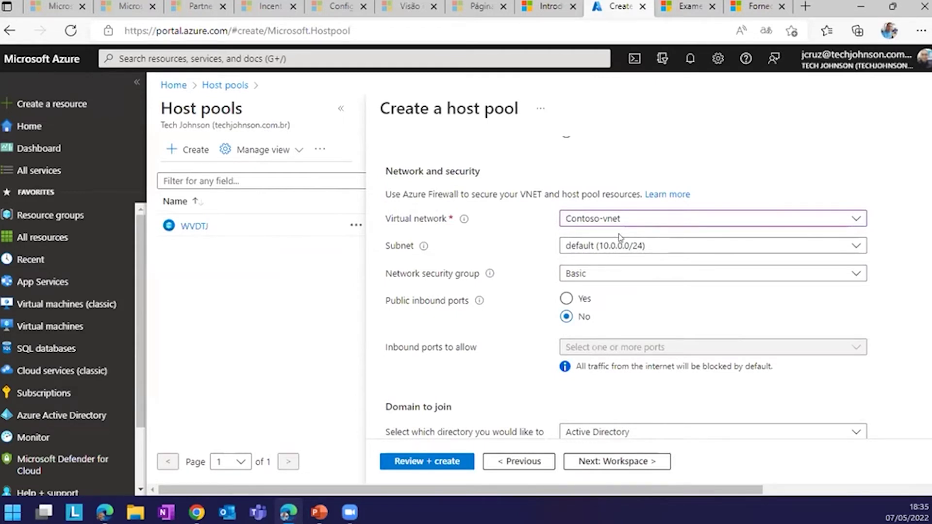
scroll(632, 298, down, 2)
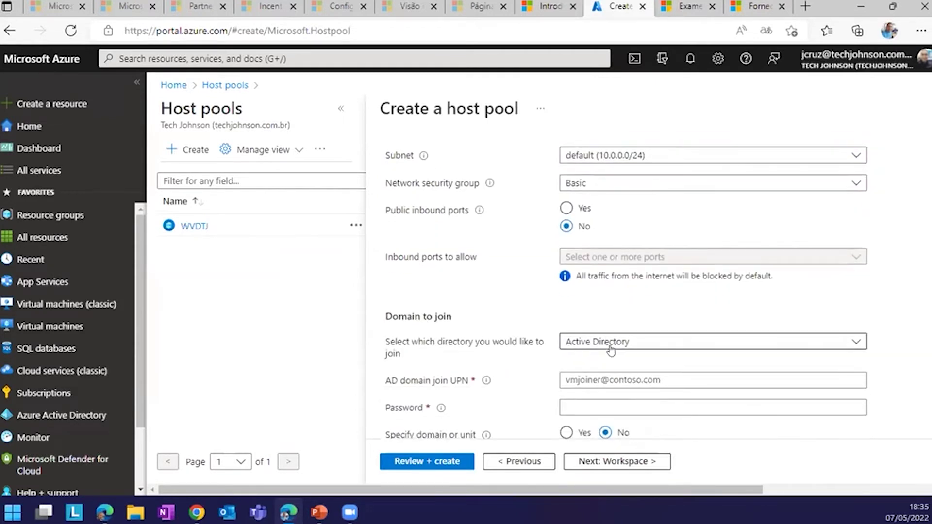
click(611, 349)
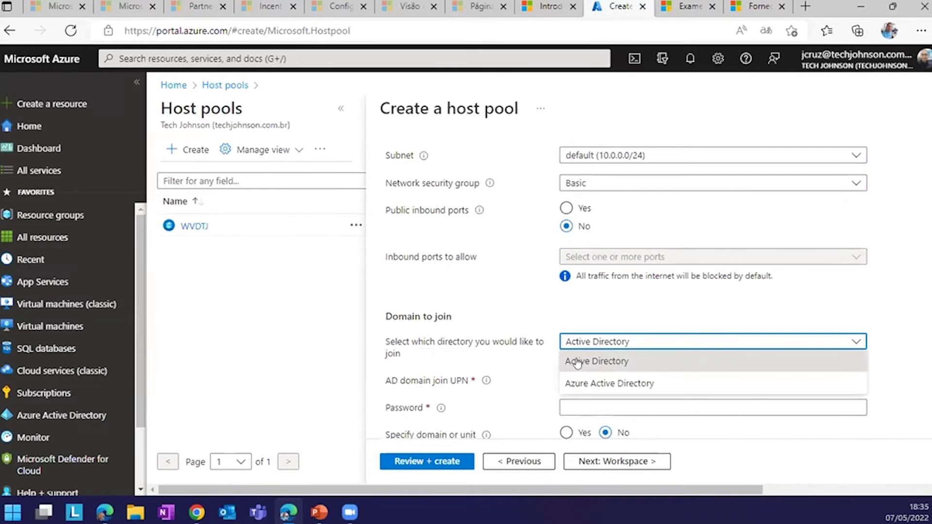
click(538, 359)
click(588, 342)
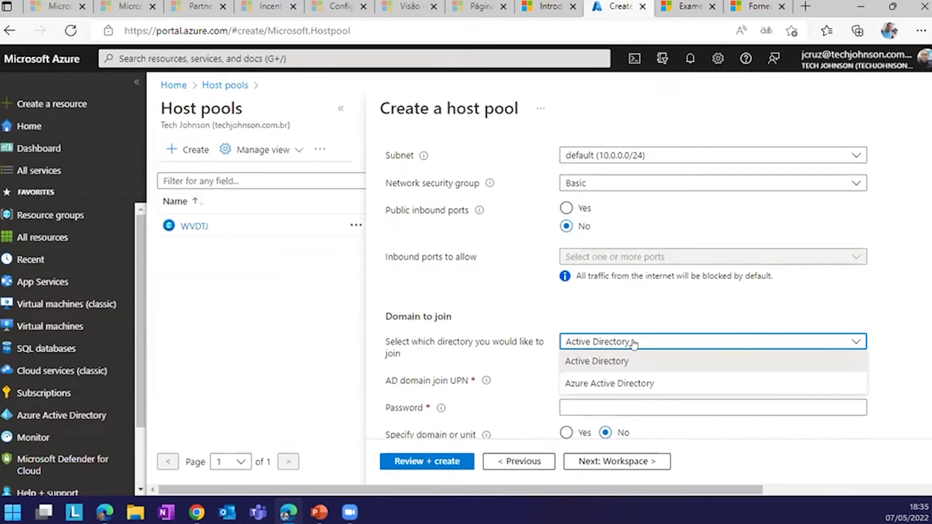
click(507, 336)
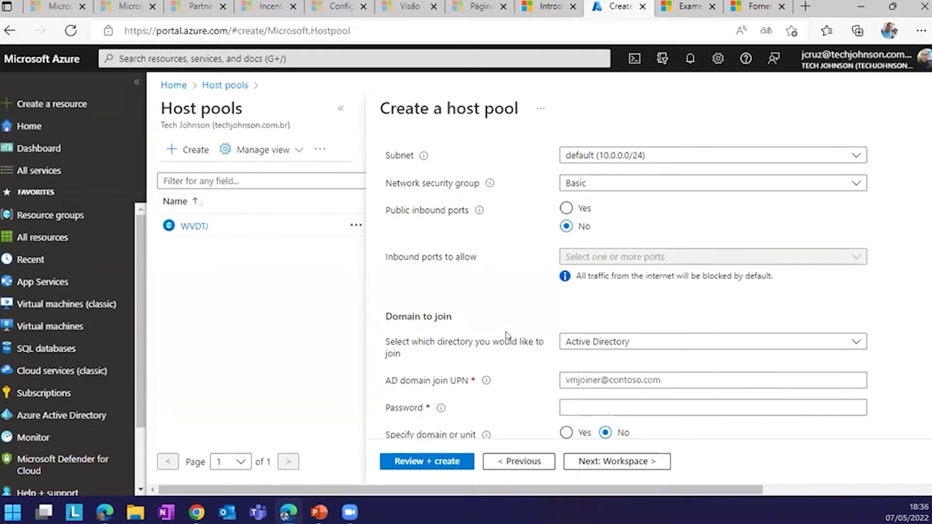
click(595, 344)
click(602, 383)
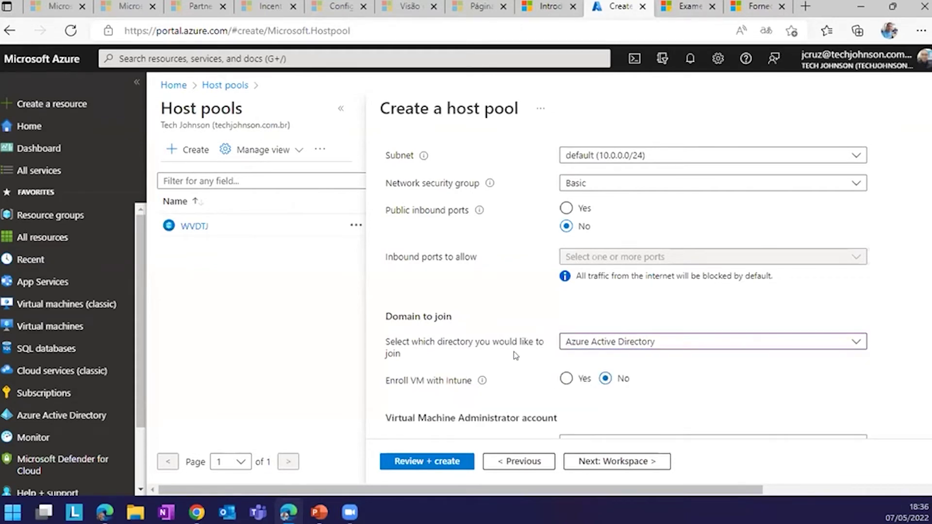
Enroll the VMs with Intune, fill in the administrator account with username admin-avd and its password, and proceed to the Workspace settings.
scroll(601, 339, down, 1)
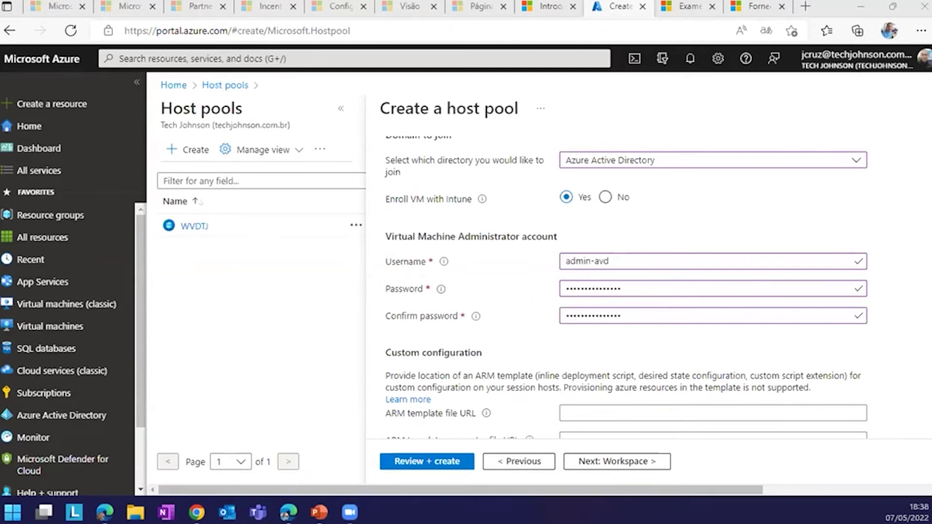
key(alt+Tab)
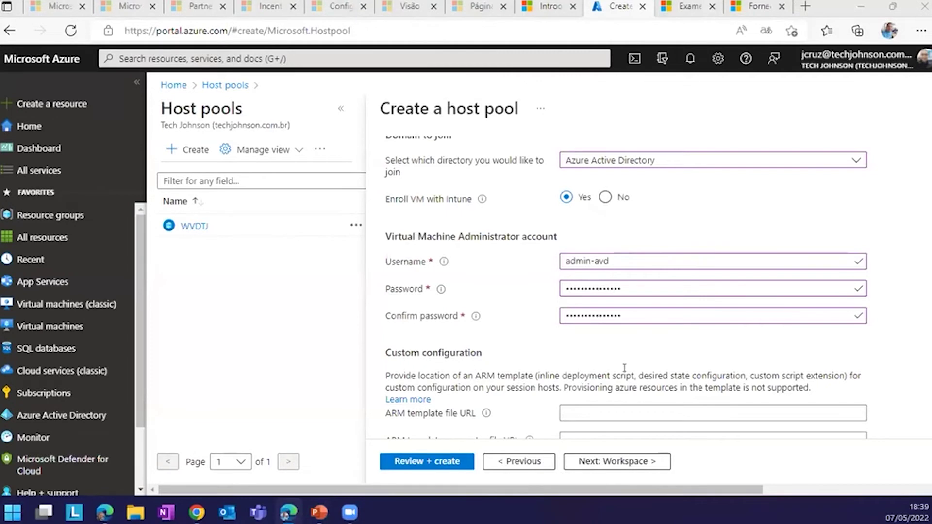
scroll(629, 360, down, 1)
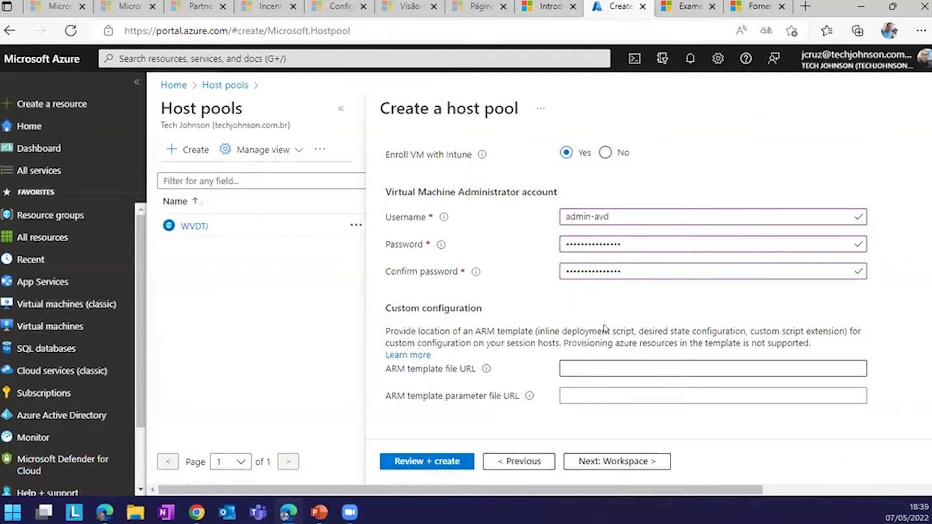
scroll(606, 291, up, 2)
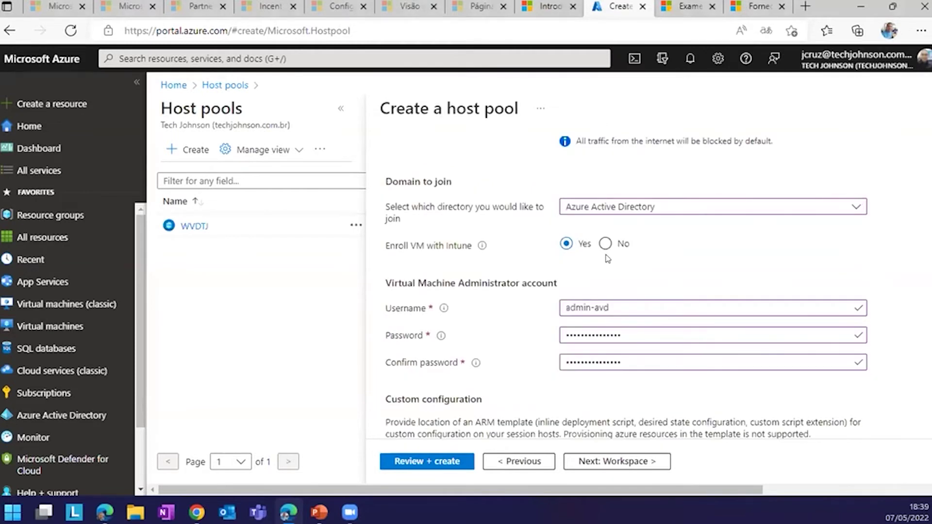
scroll(607, 258, down, 2)
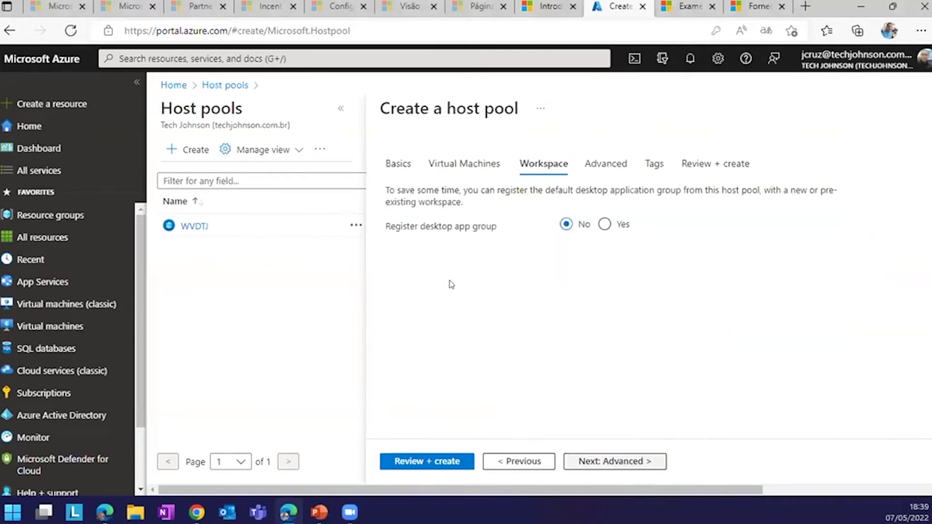
Try to register the desktop app group to a new workspace named AVD-FTM.
click(605, 225)
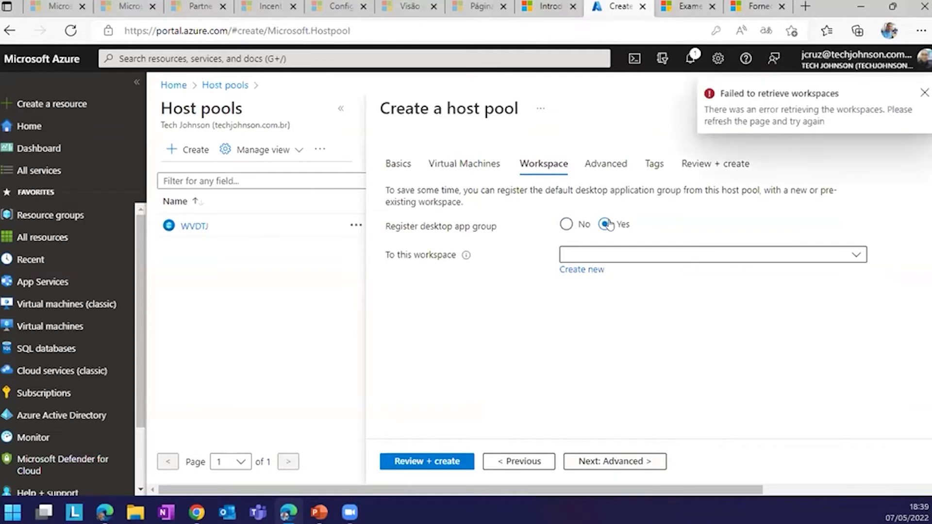
click(582, 270)
click(500, 289)
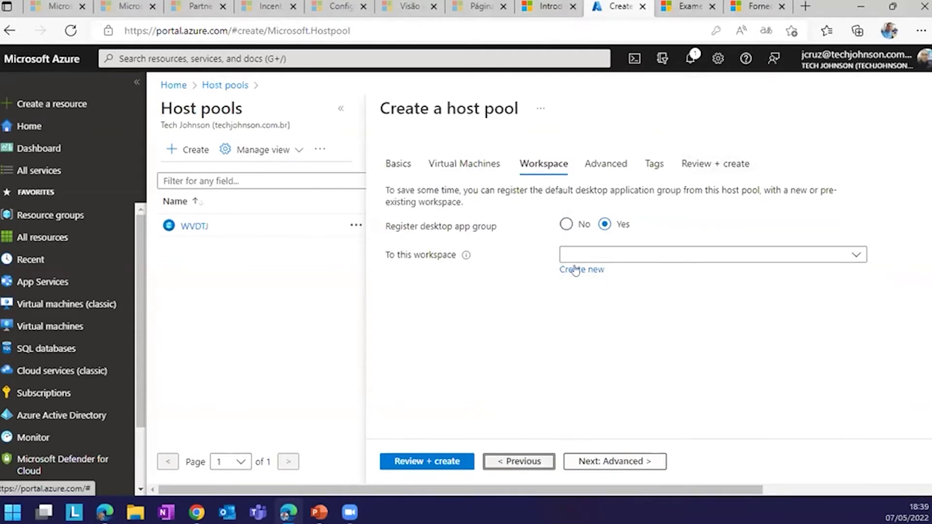
click(575, 270)
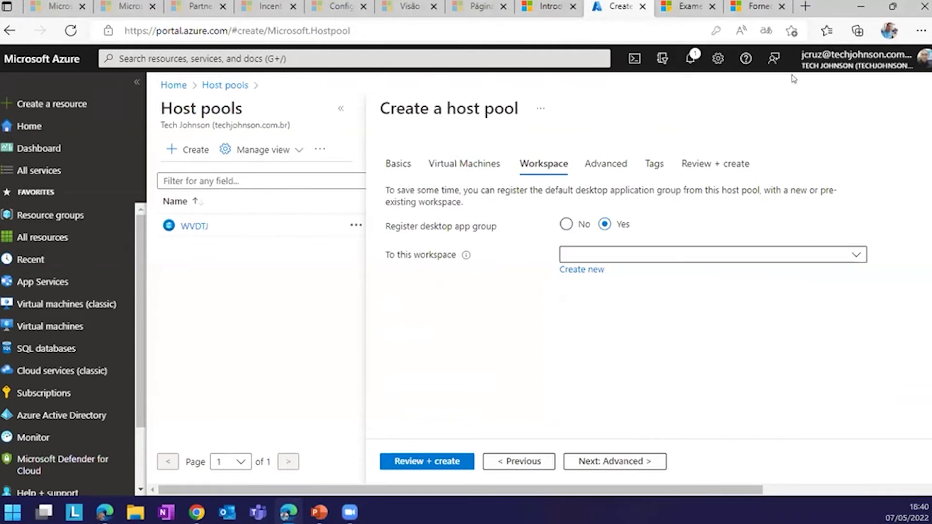
click(589, 256)
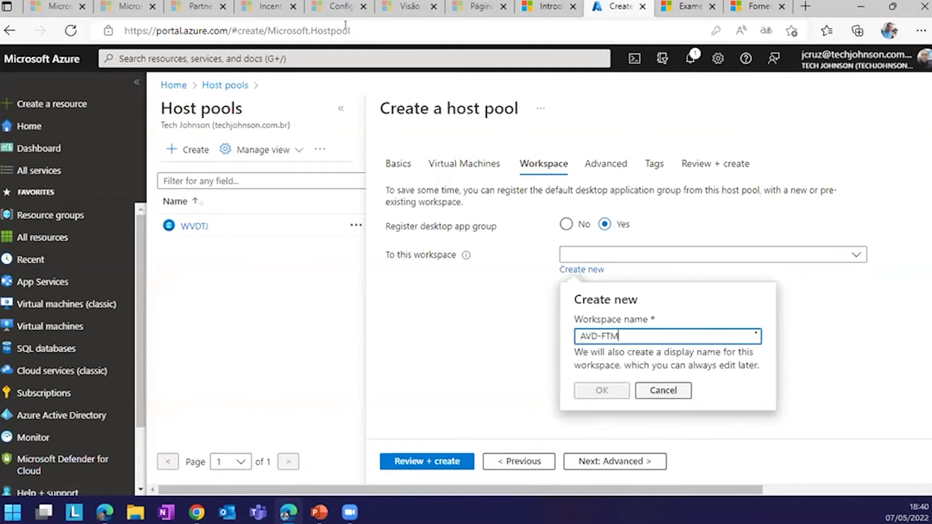
click(662, 388)
key(ctrl+l)
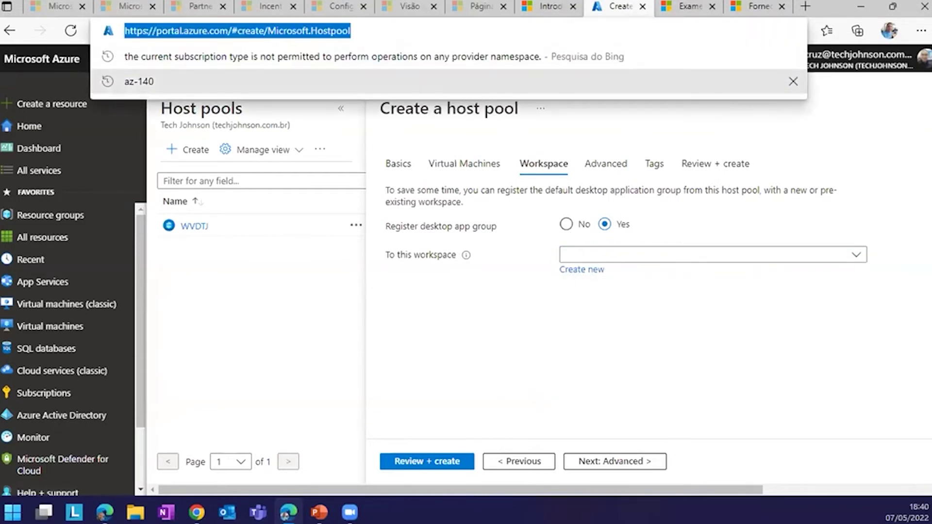
key(Escape)
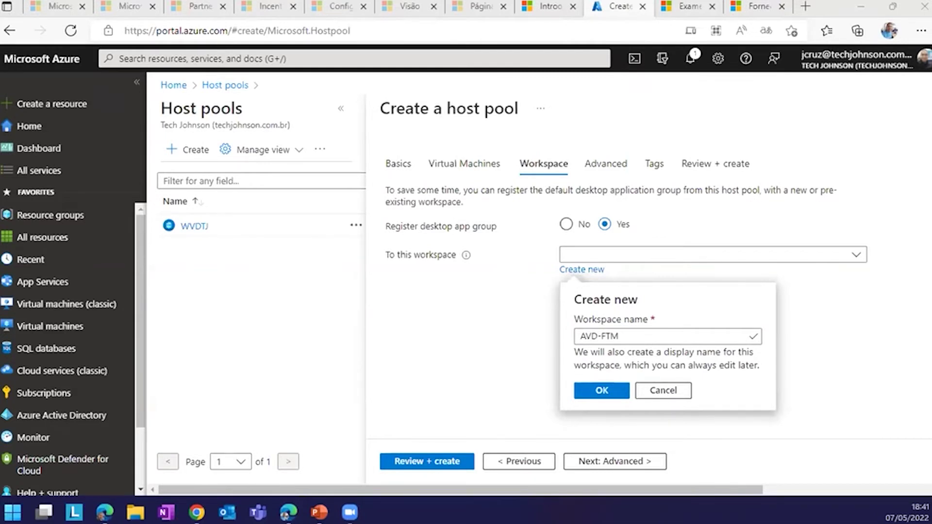
click(664, 390)
click(565, 224)
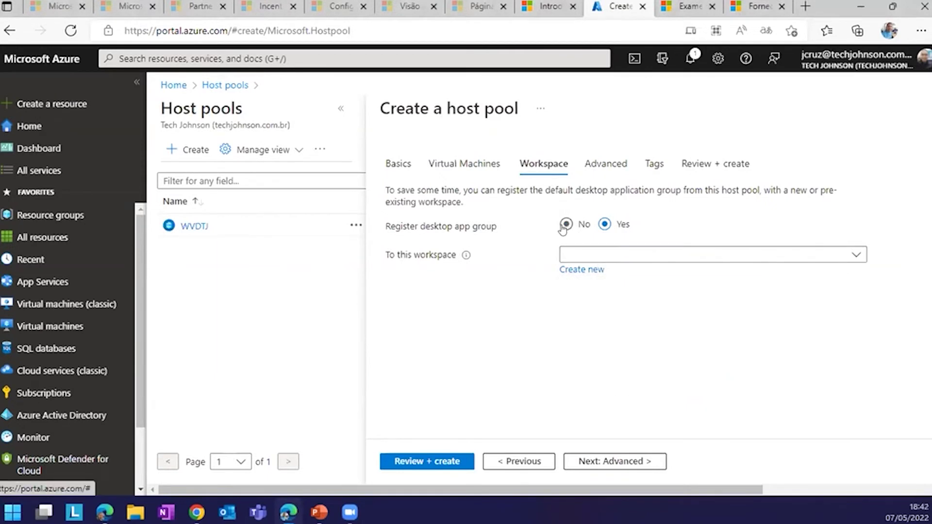
Go back to the virtual machine settings and retry registering the desktop app group to a new workspace named AVD-FTM.
click(499, 462)
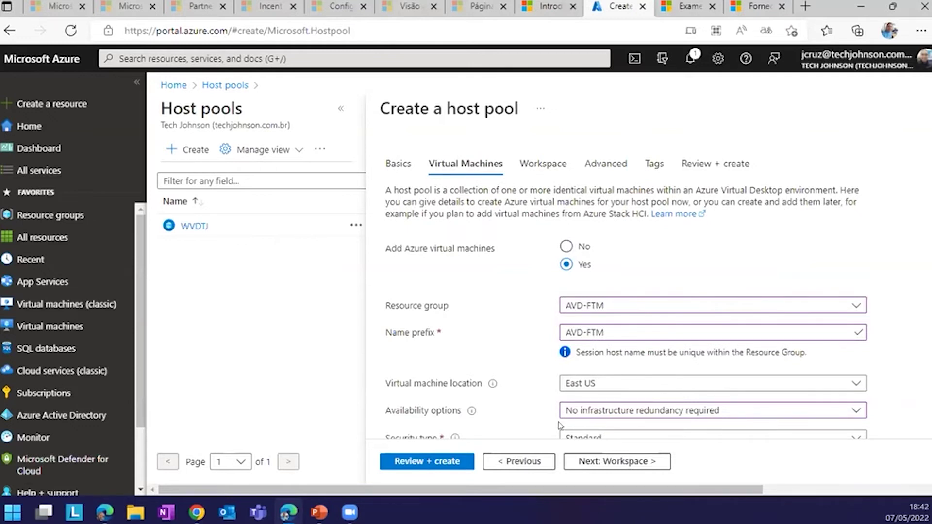
click(581, 461)
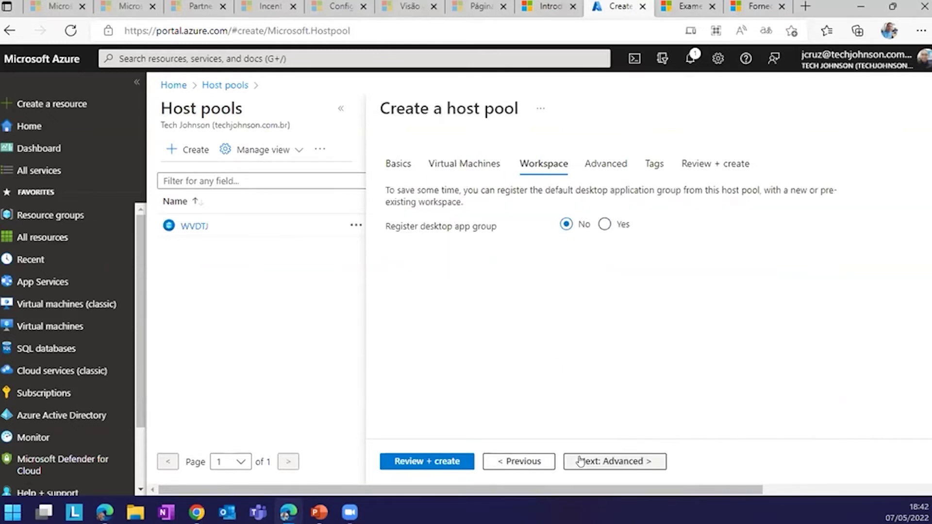
click(603, 224)
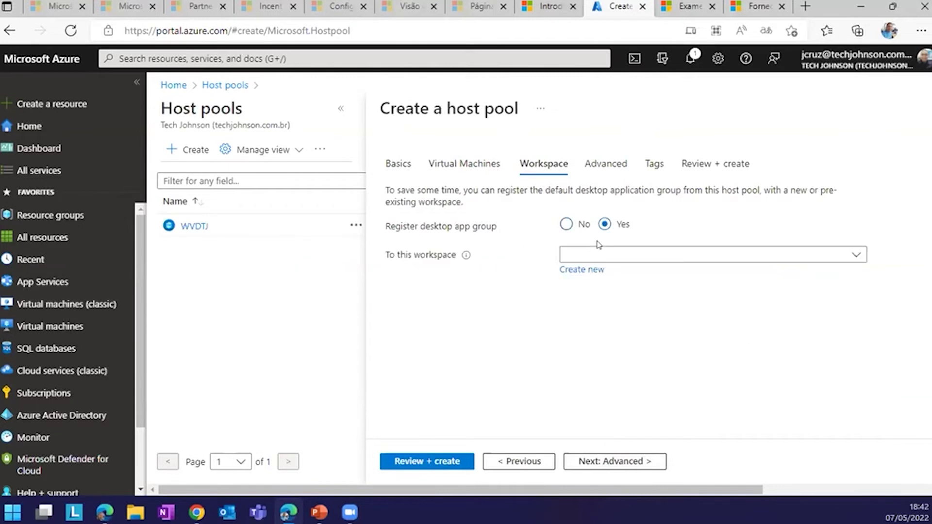
click(567, 256)
click(507, 273)
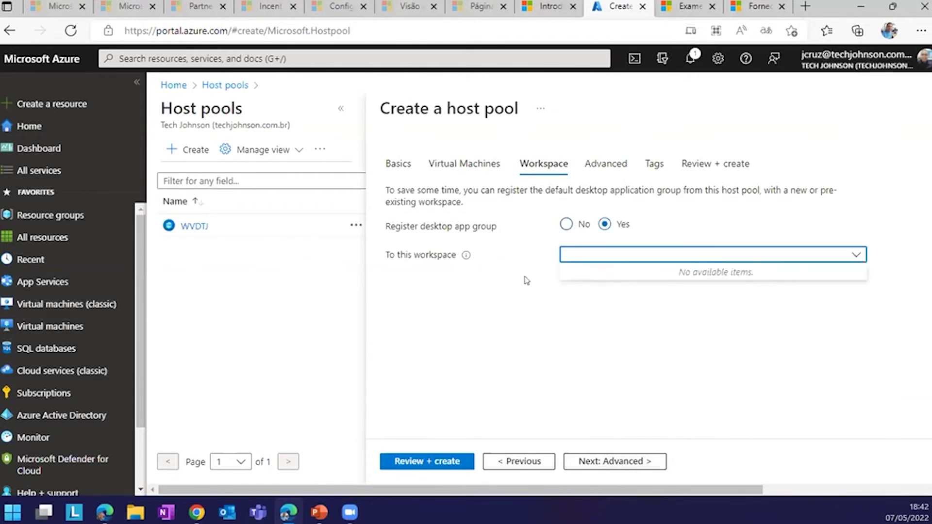
click(575, 270)
text(AVD-FTM)
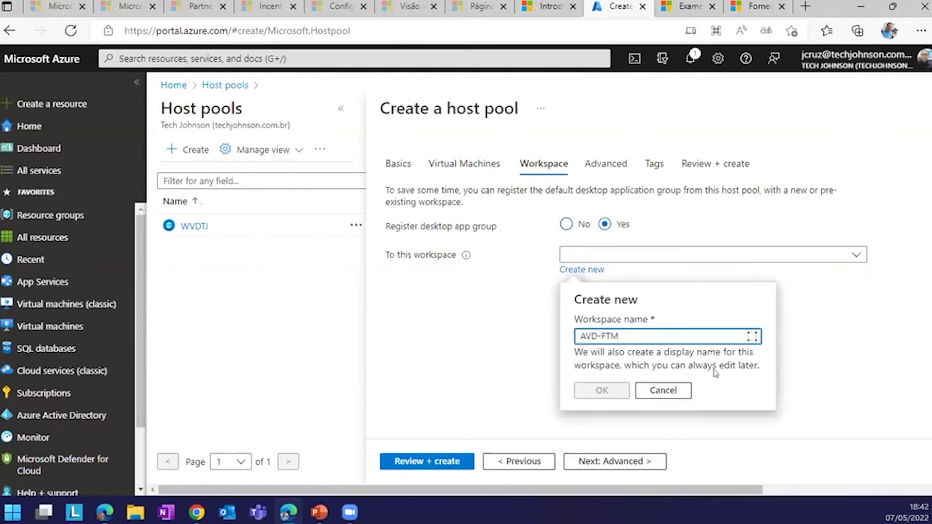
click(588, 461)
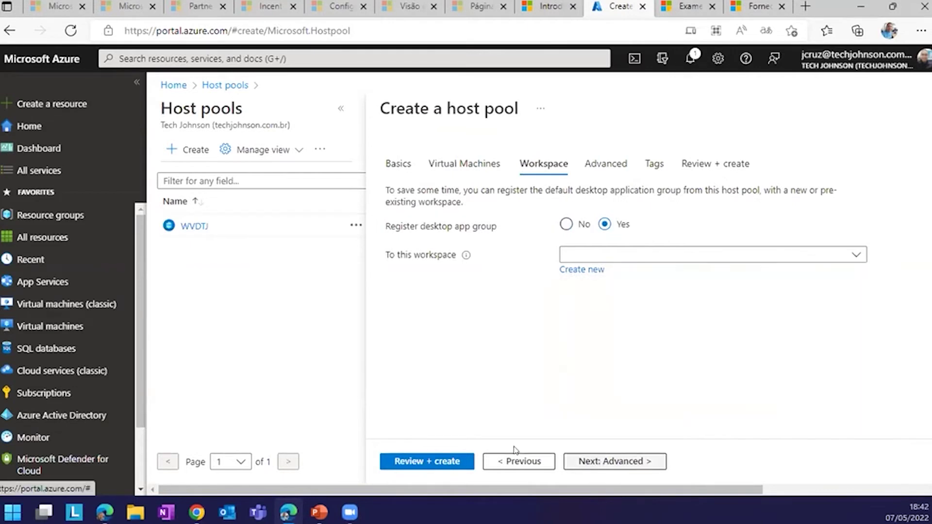
Abandon the unfinished host pool form and return to the portal's home page.
click(173, 85)
click(520, 105)
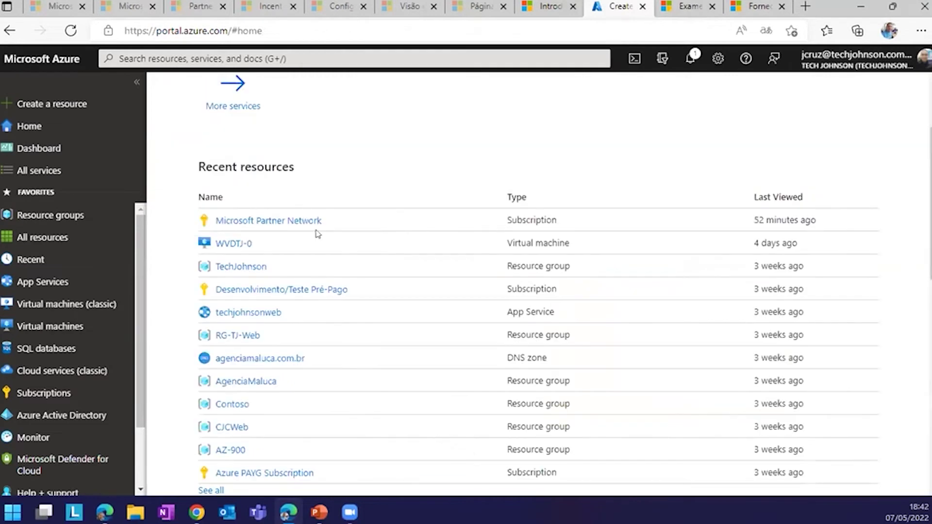
scroll(438, 245, up, 3)
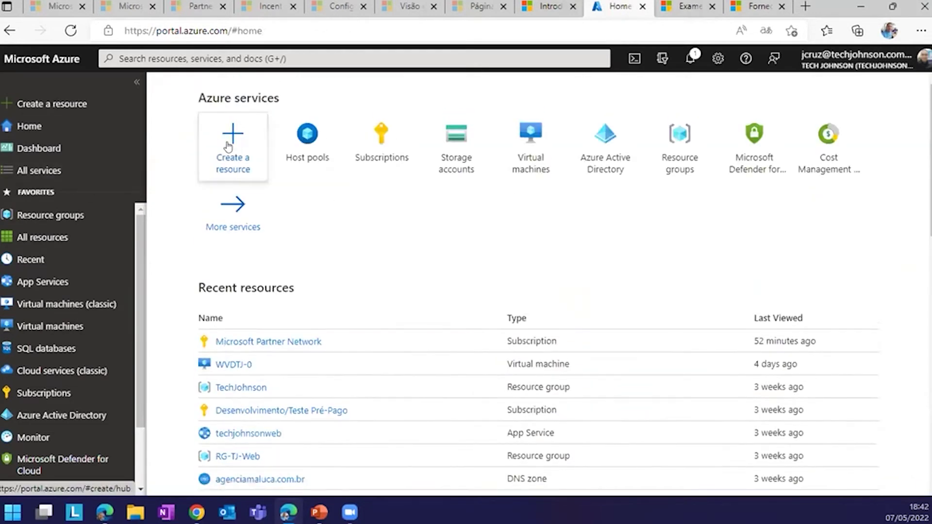
click(233, 134)
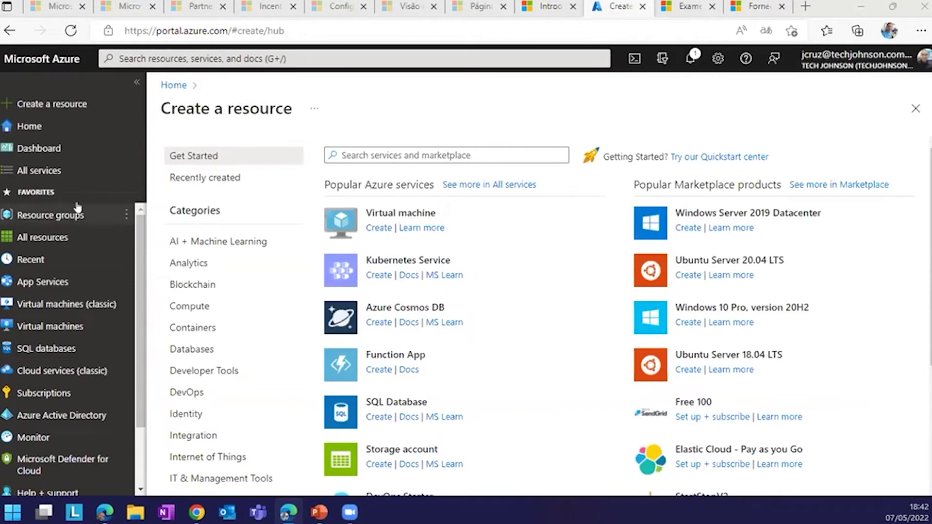
click(44, 127)
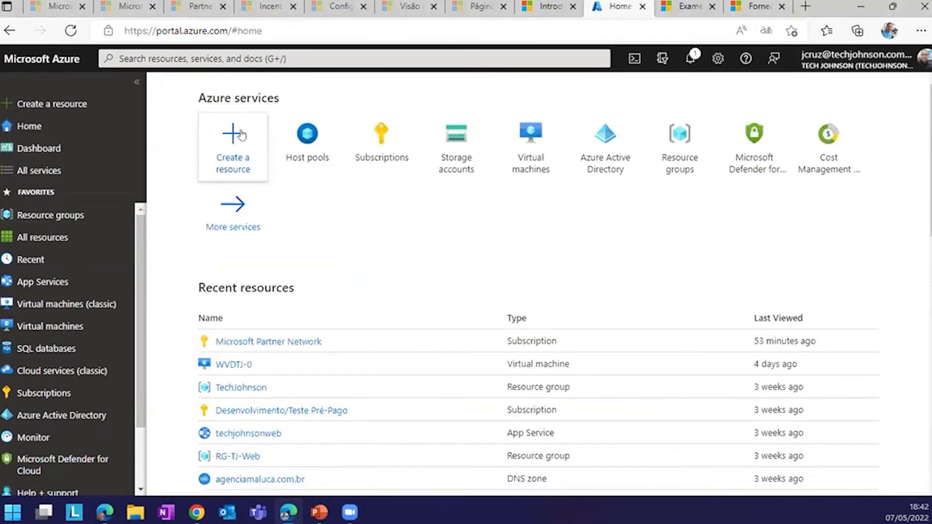
click(241, 135)
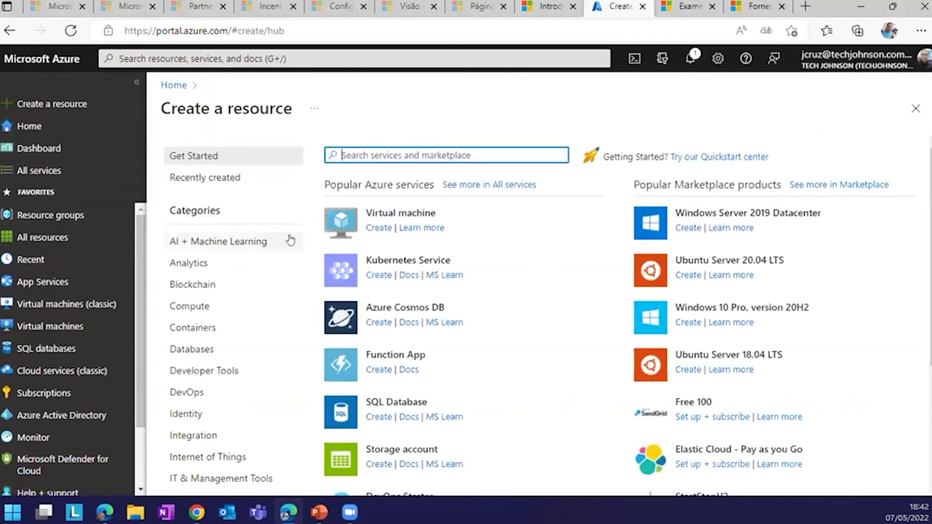
Search the portal for "host", open the Host pools service and start creating a new host pool.
click(289, 57)
text(h)
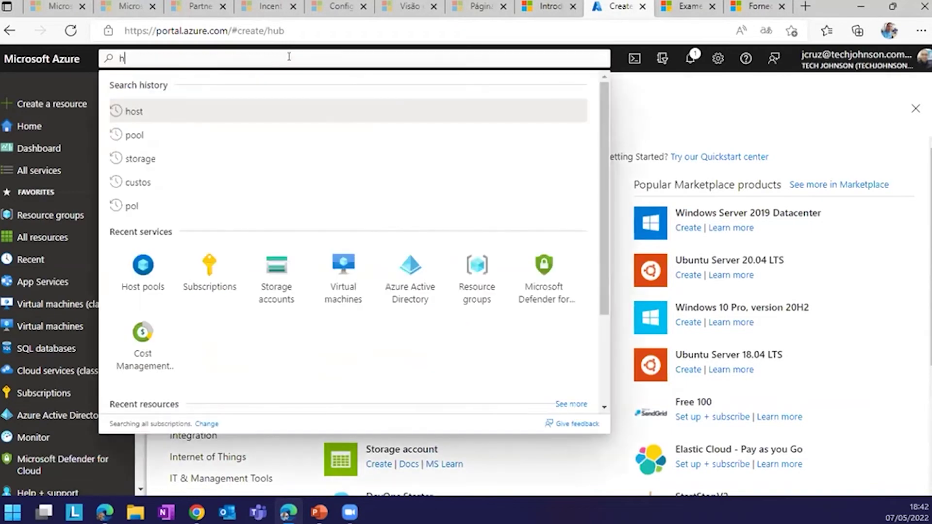
text(ost)
click(132, 221)
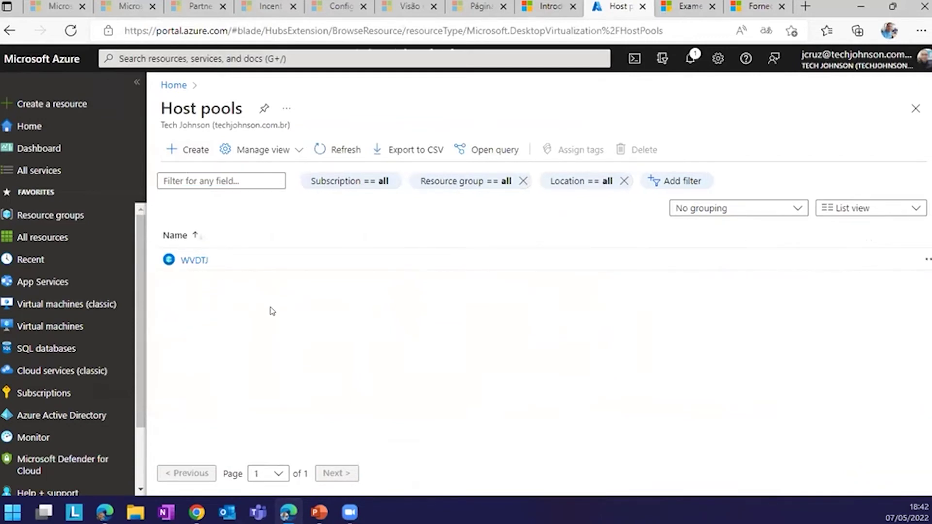
click(194, 154)
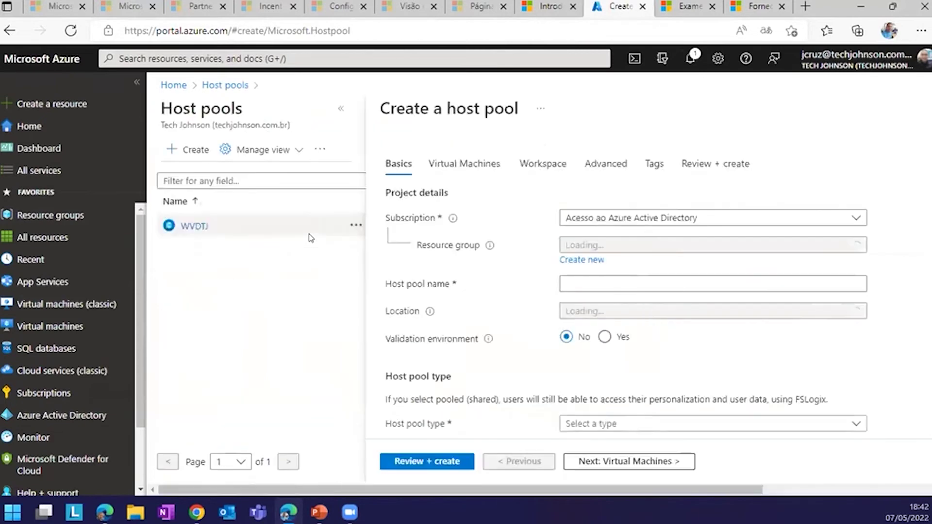
Set the subscription to Microsoft Partner Network and the resource group to AVD-FTM, and name the host pool AVD-FTM.
click(366, 224)
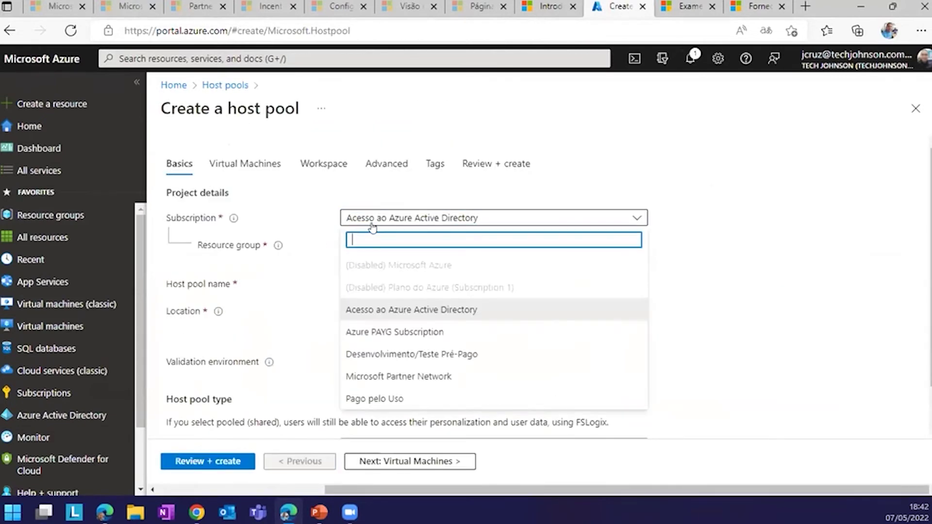
click(366, 380)
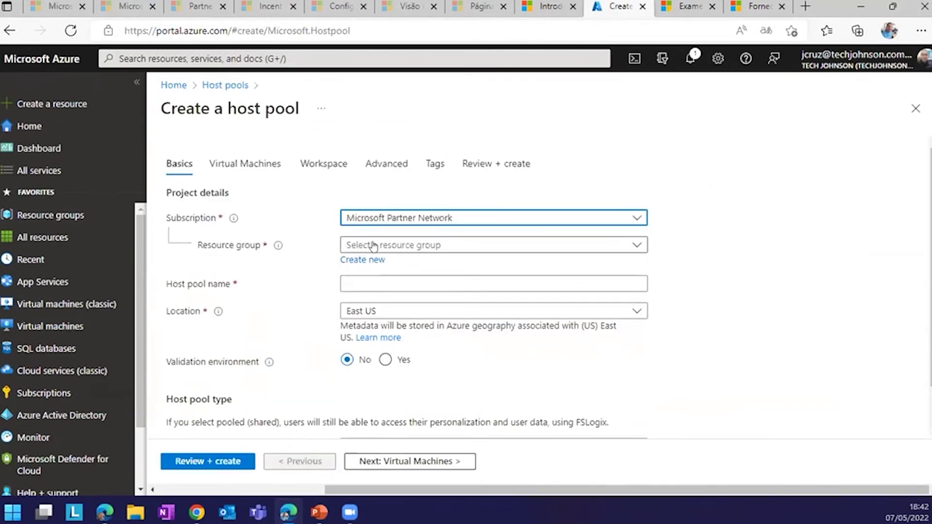
click(350, 245)
click(367, 315)
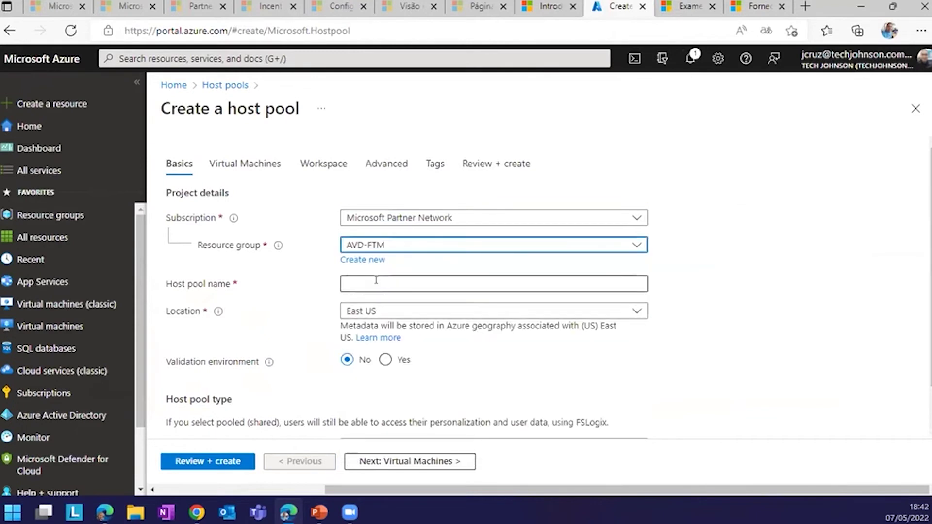
click(383, 284)
text(AVD)
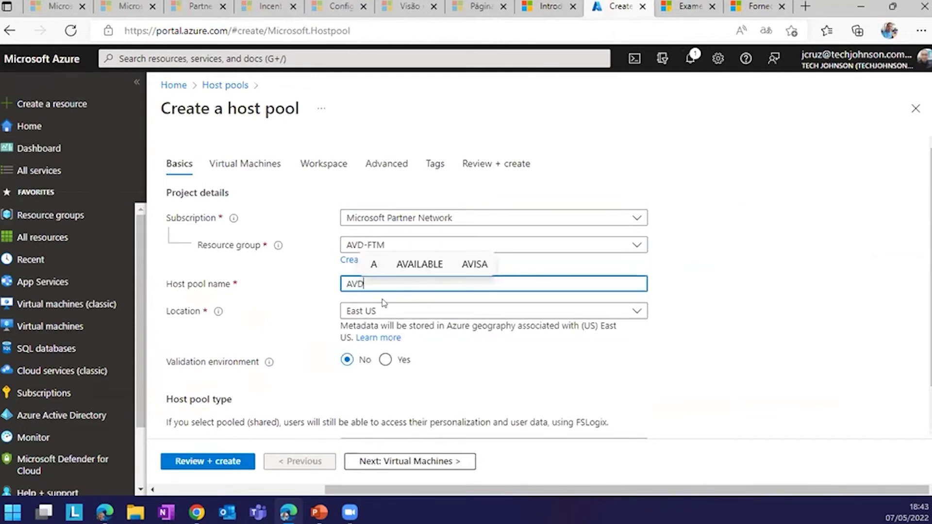
text(-FTM)
key(Tab)
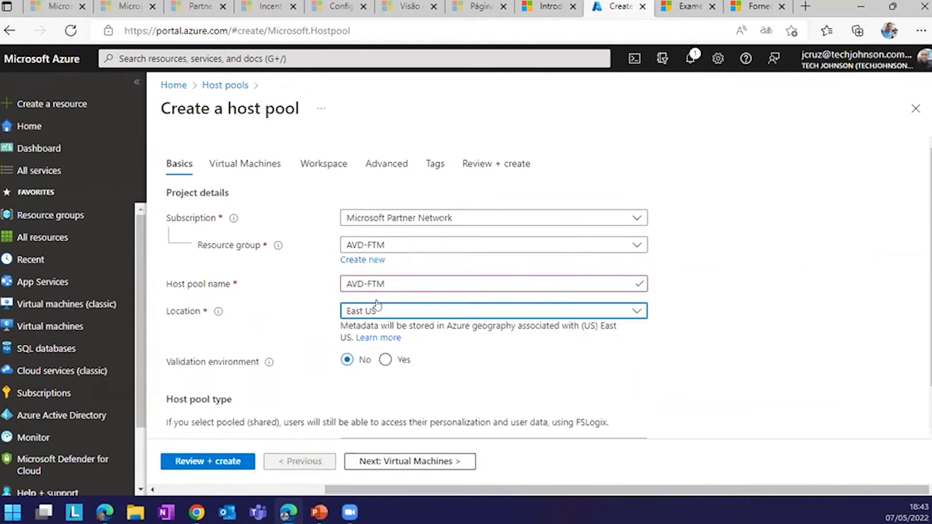
Make the host pool Pooled with a max session limit of 4, and proceed to the Virtual Machines settings.
scroll(364, 335, down, 1)
click(383, 396)
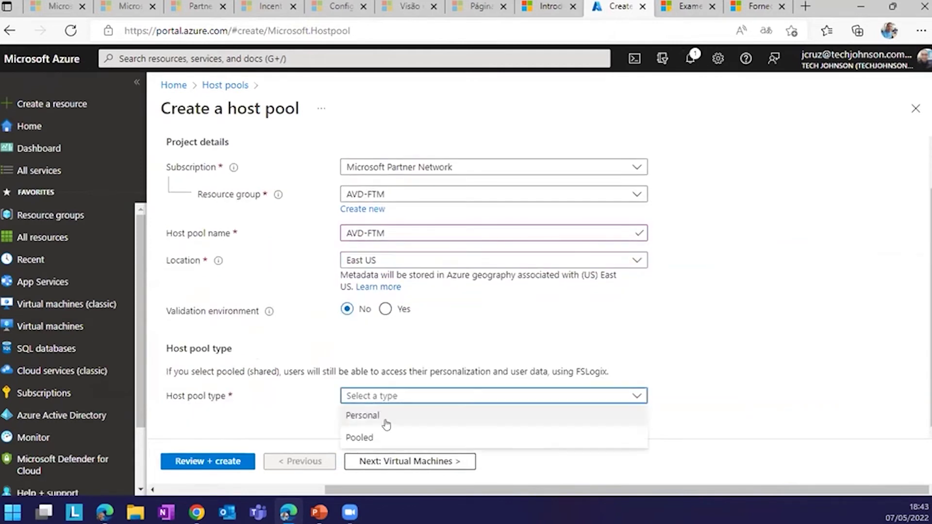
click(379, 438)
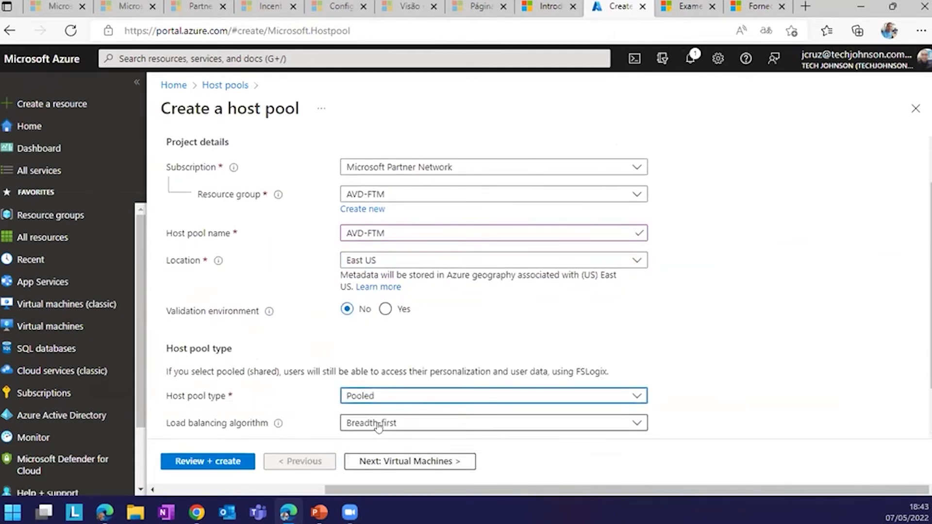
scroll(382, 414, down, 1)
click(381, 403)
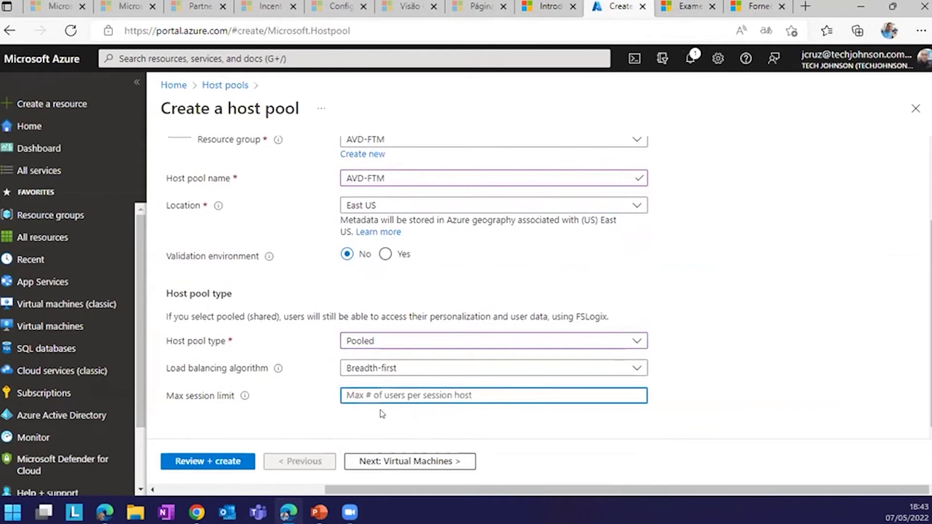
text(2)
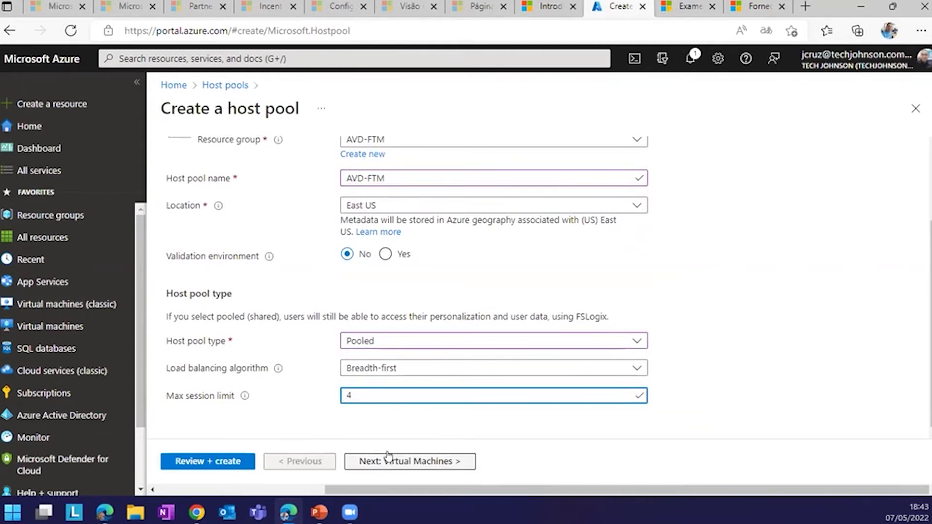
click(386, 459)
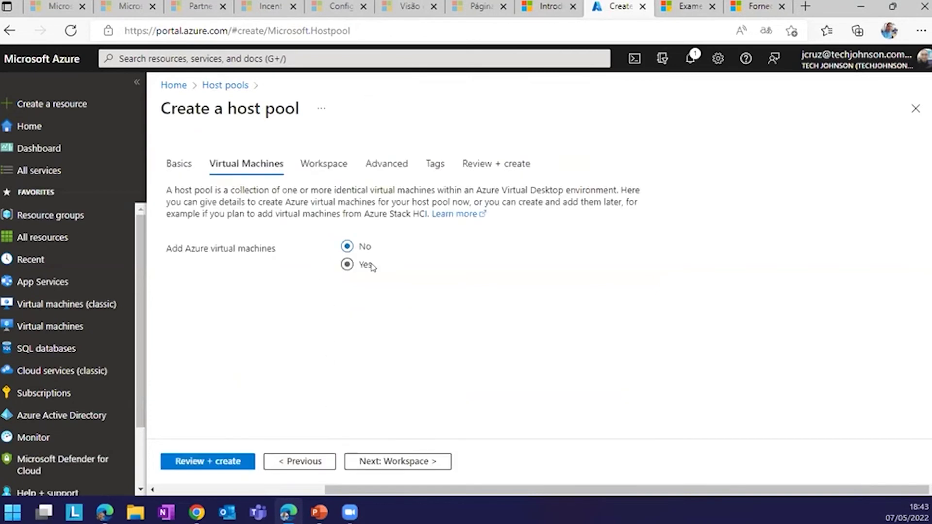
Add Azure virtual machines with the name prefix AVD-VM and no infrastructure redundancy required.
click(347, 264)
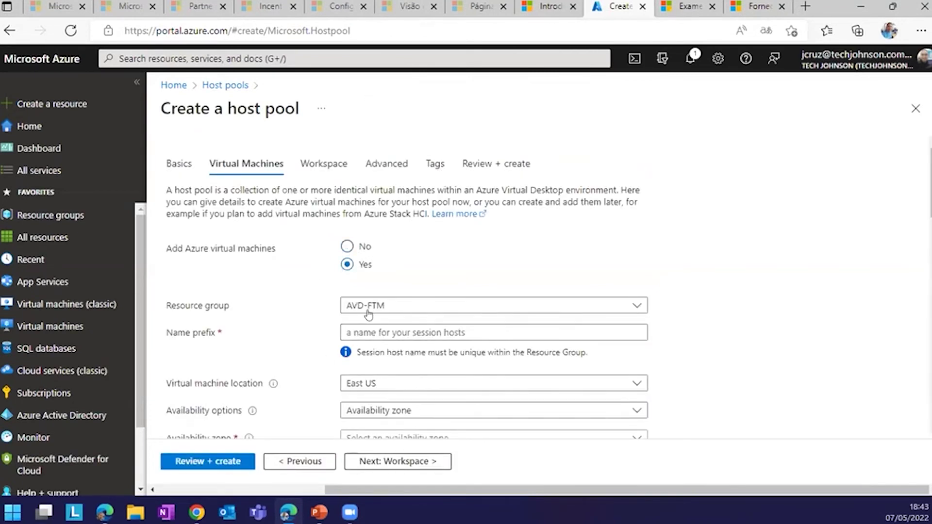
click(376, 332)
text(AVD-VM)
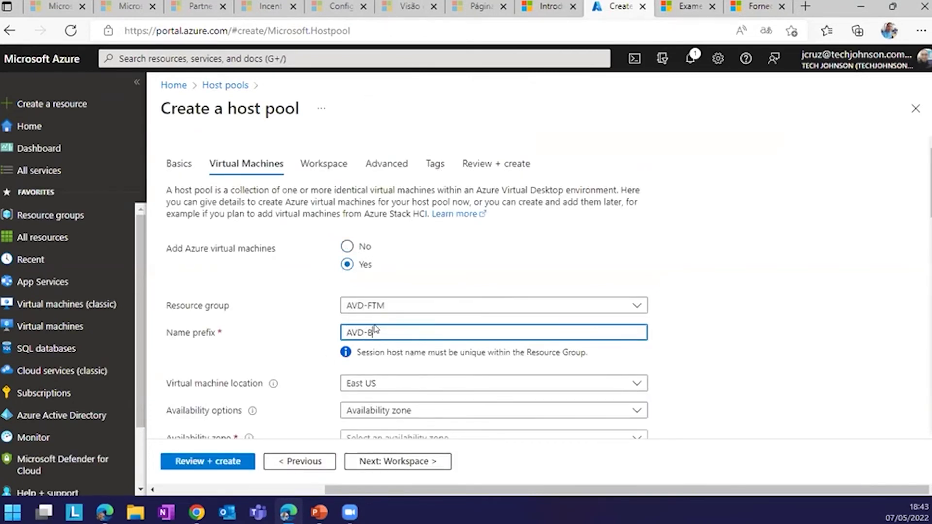
key(Tab)
scroll(375, 335, down, 2)
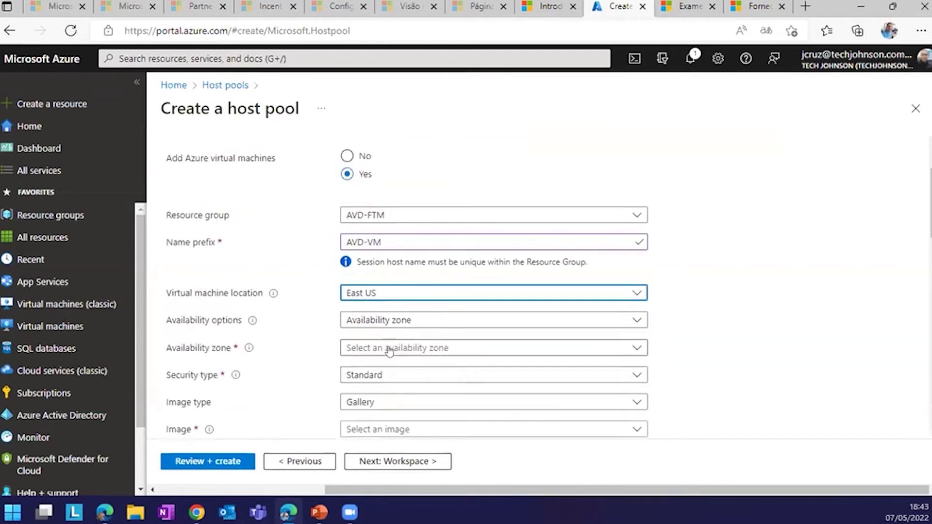
scroll(383, 346, down, 3)
click(397, 194)
click(395, 203)
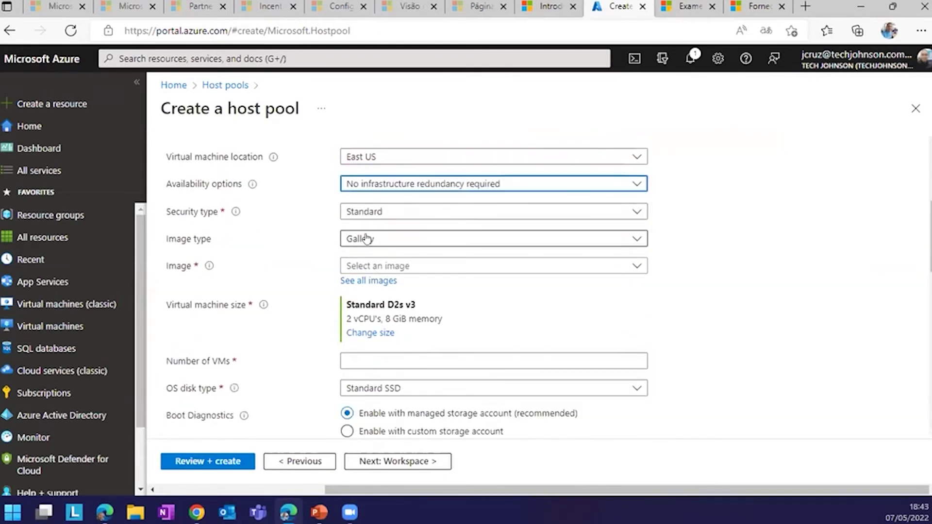
Choose the Windows 10 Enterprise multi-session, version 21H2 + Microsoft 365 image and set the number of VMs to 2.
click(365, 267)
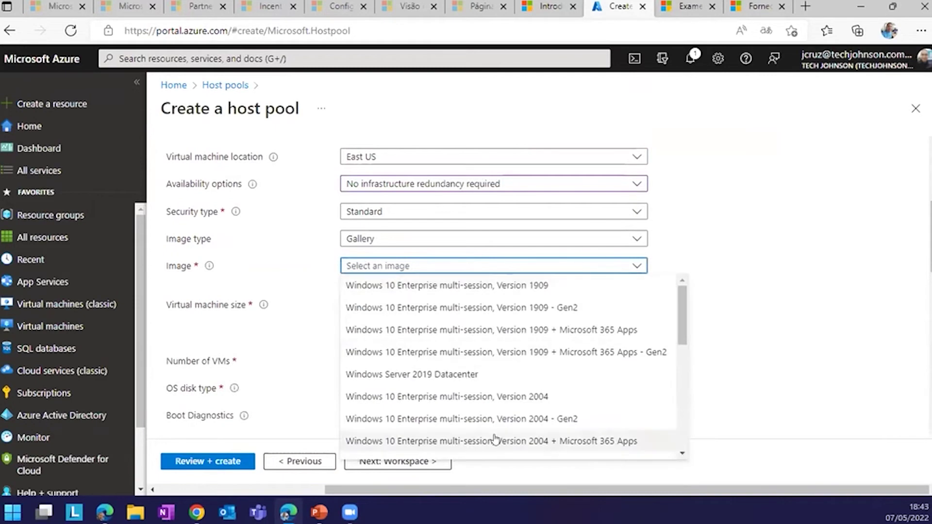
scroll(558, 389, down, 3)
scroll(558, 394, down, 3)
click(563, 381)
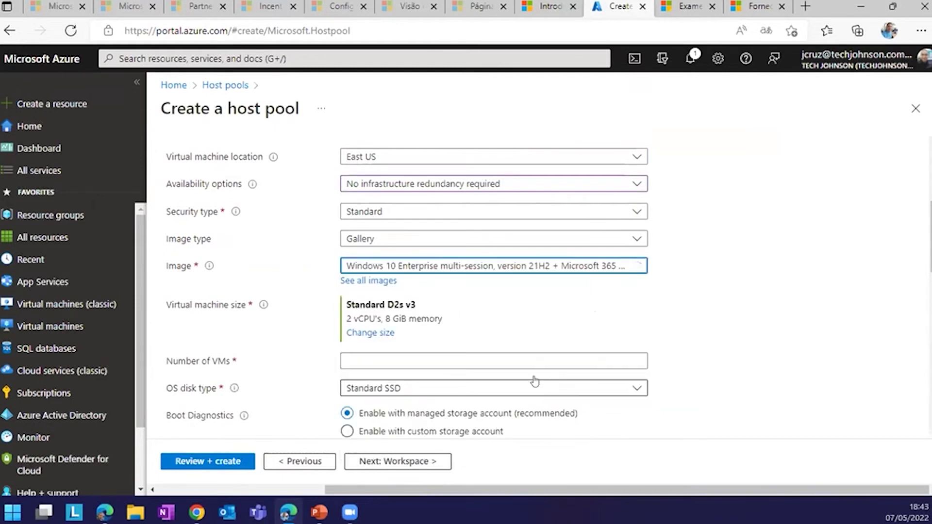
scroll(511, 307, down, 2)
click(350, 271)
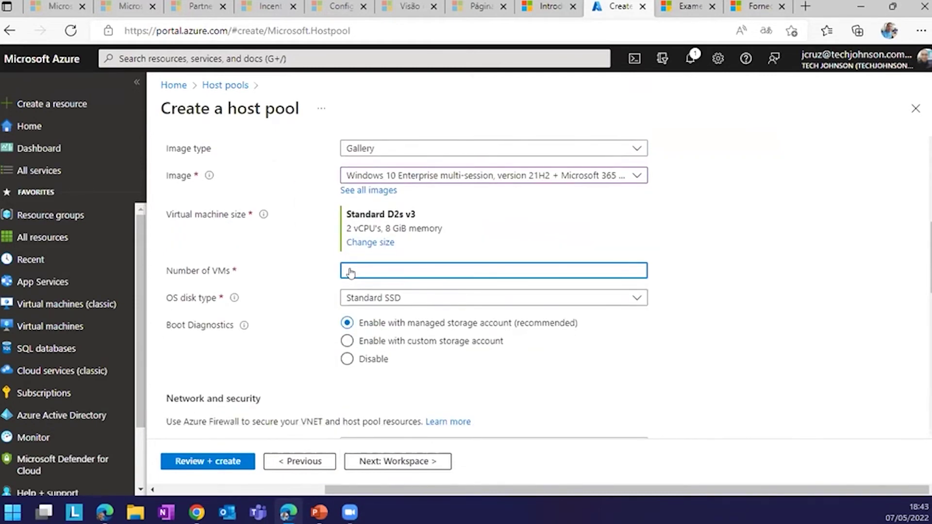
text(2)
key(Tab)
Select Contoso-vnet as the virtual network for the session hosts.
scroll(350, 272, down, 3)
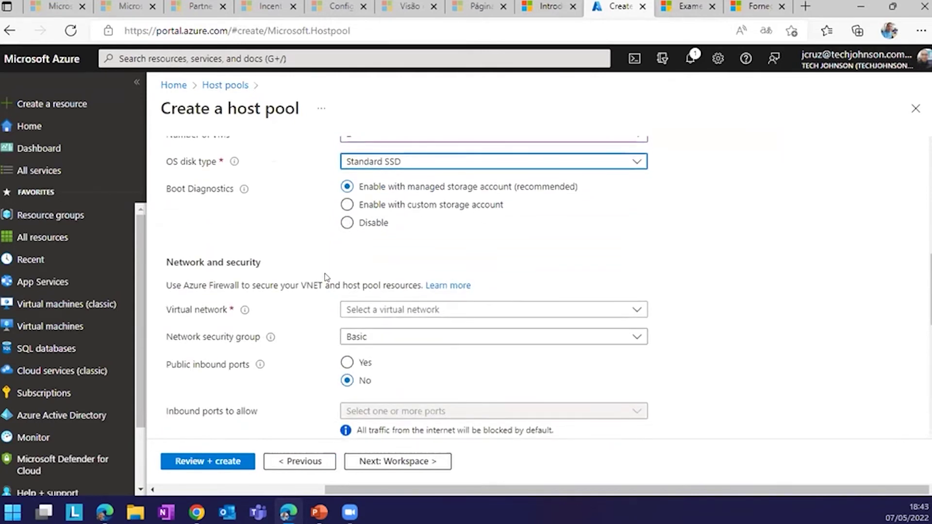
click(379, 309)
click(381, 257)
Change the virtual machines' resource group to Contoso.
scroll(373, 335, up, 4)
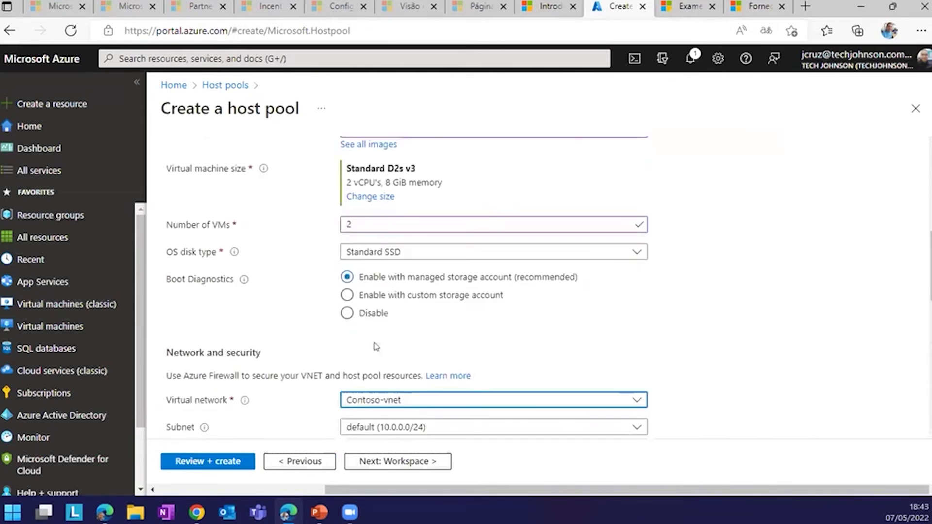
scroll(376, 346, up, 7)
click(379, 265)
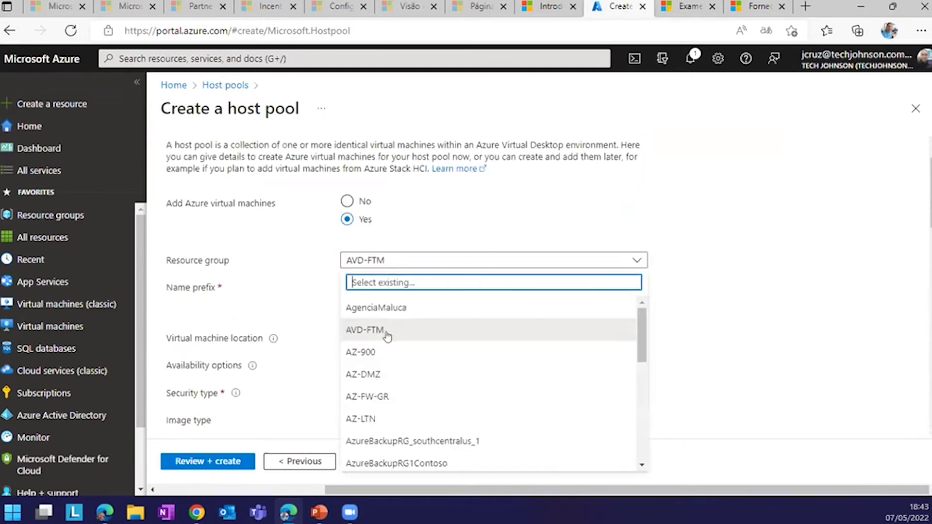
scroll(384, 340, down, 5)
click(369, 324)
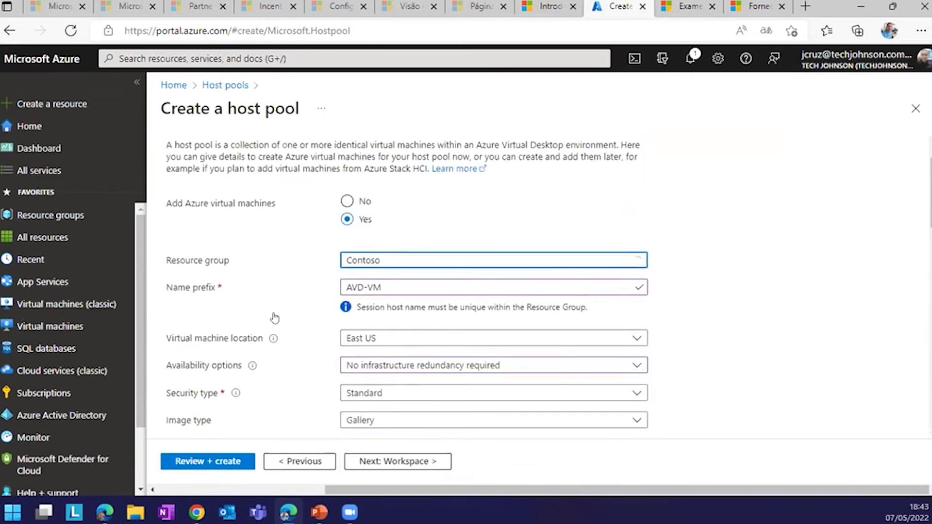
Join the session host virtual machines to Azure Active Directory and enable enrolling them with Intune.
scroll(320, 349, down, 8)
scroll(320, 349, down, 6)
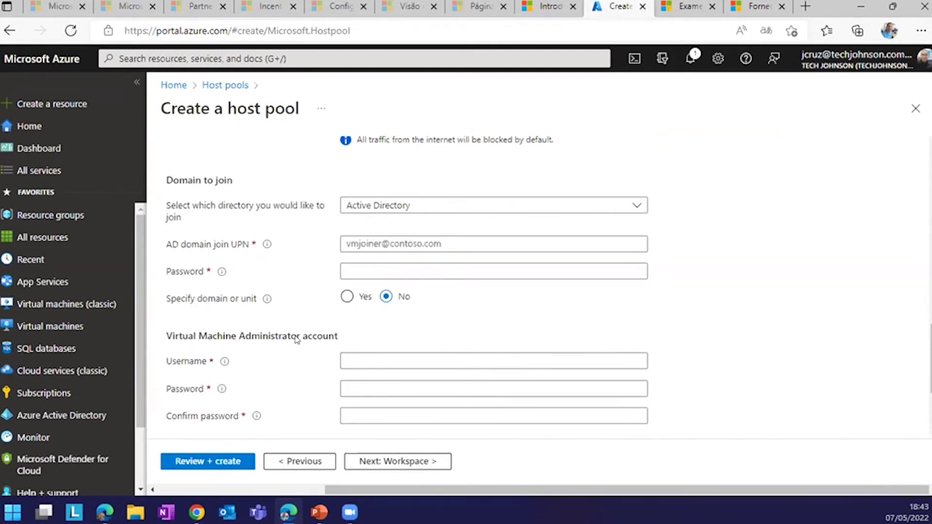
click(687, 59)
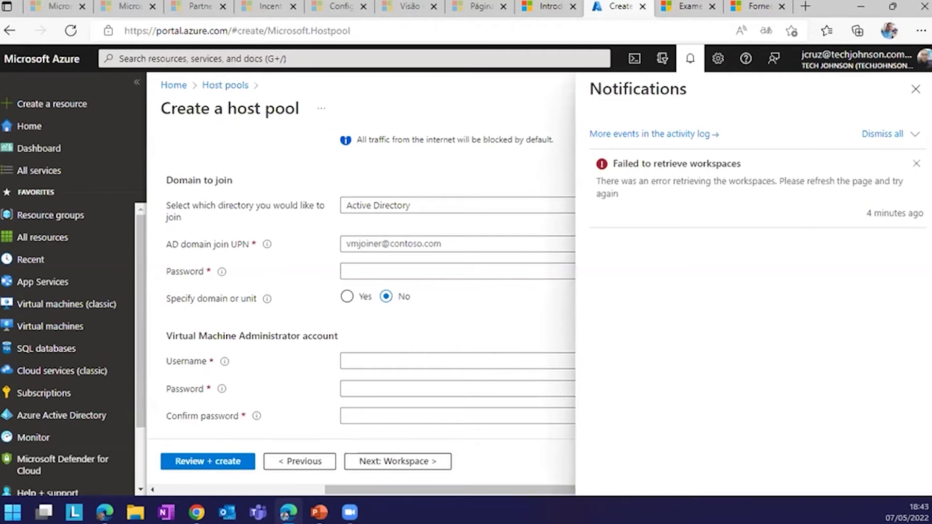
click(914, 89)
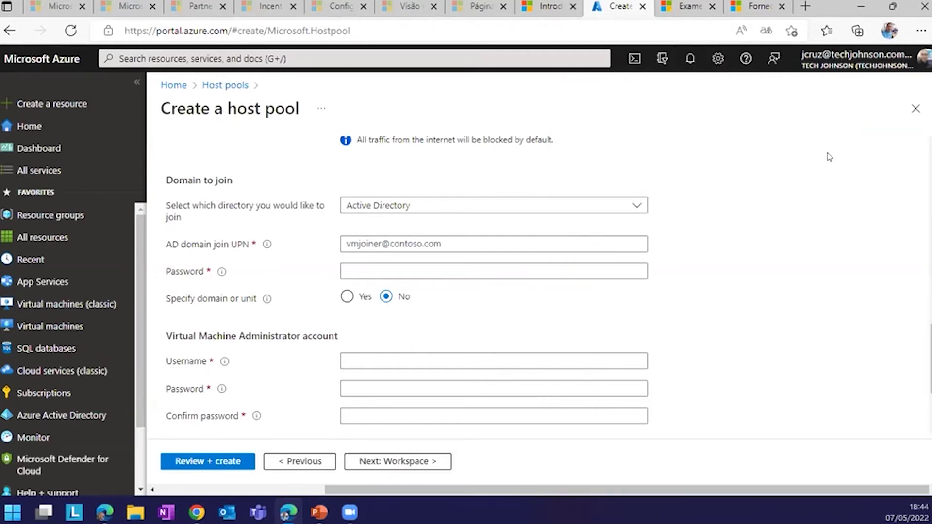
click(410, 205)
click(404, 246)
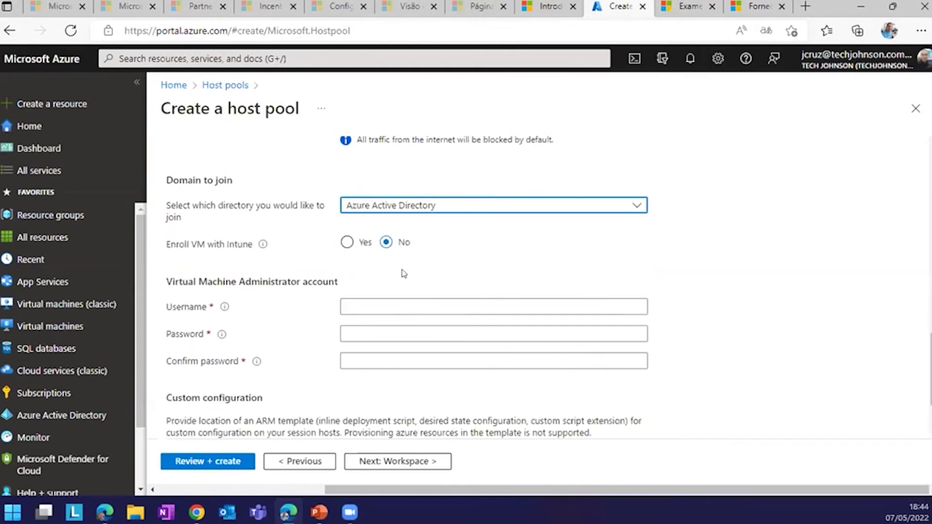
scroll(353, 280, down, 2)
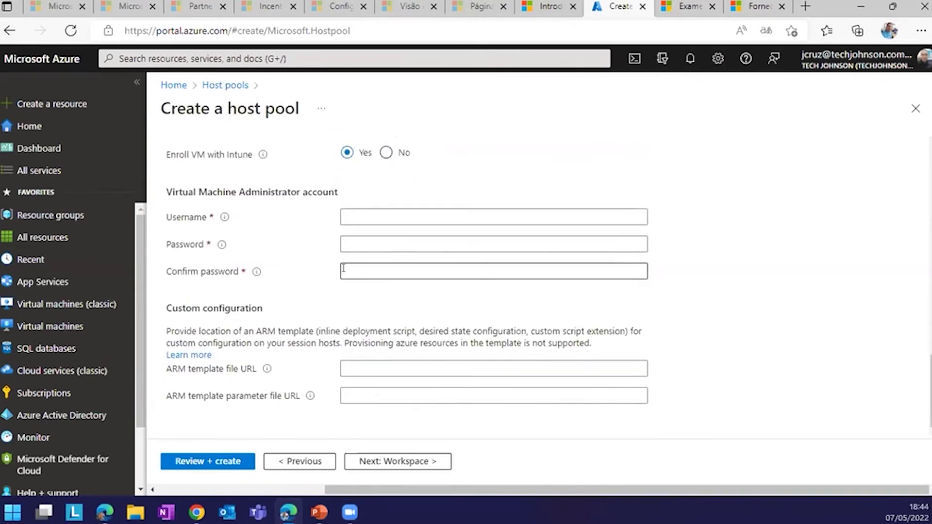
Set the virtual machine administrator account's username to admin-avd, then enter and confirm its password.
click(347, 216)
text(a)
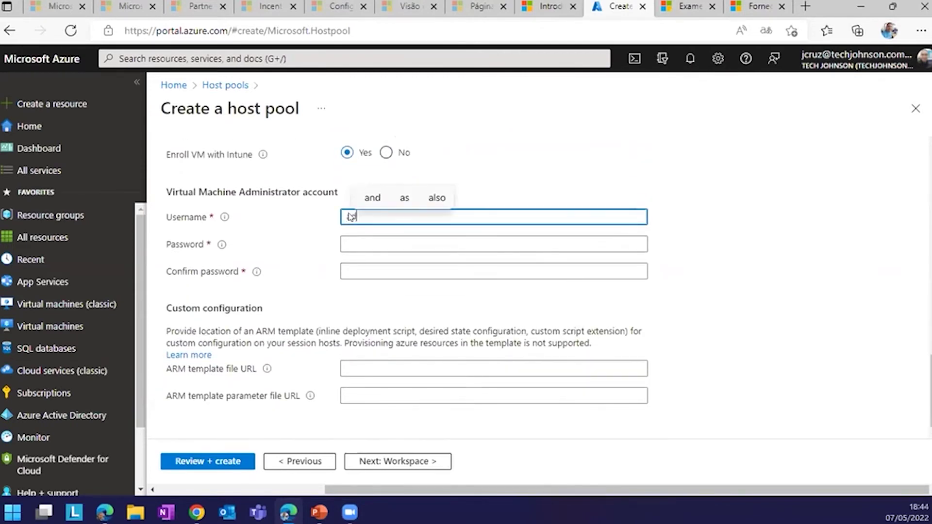
text(dmin-avd)
key(Tab)
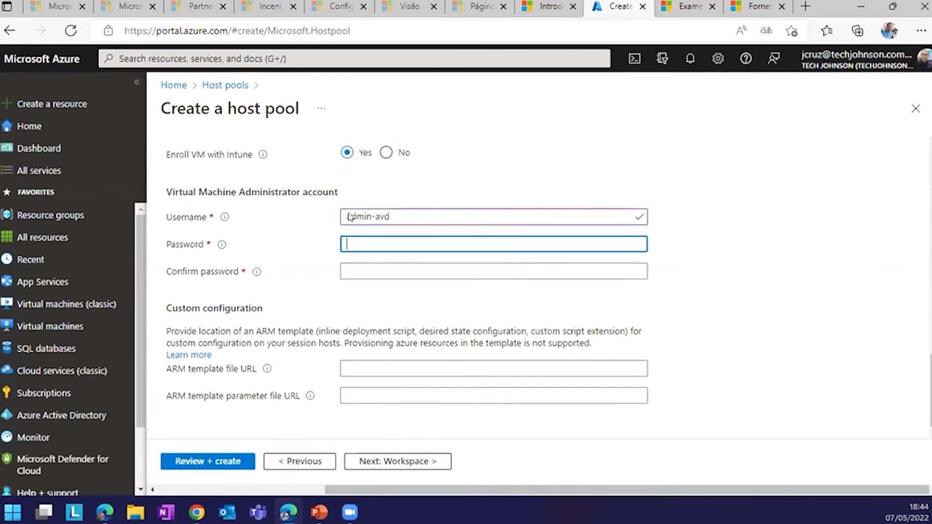
text(•••••••••••••••)
key(Tab)
text(••••••••••)
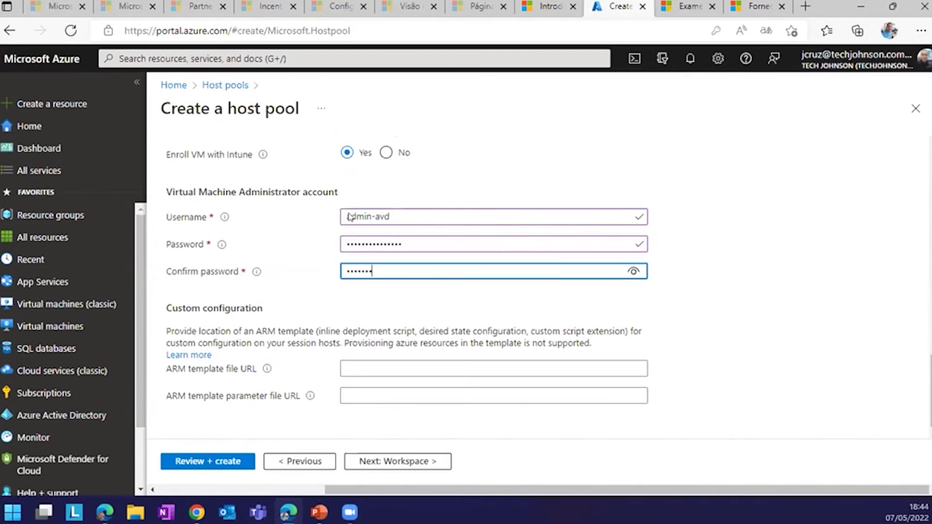
text(•••••)
key(Tab)
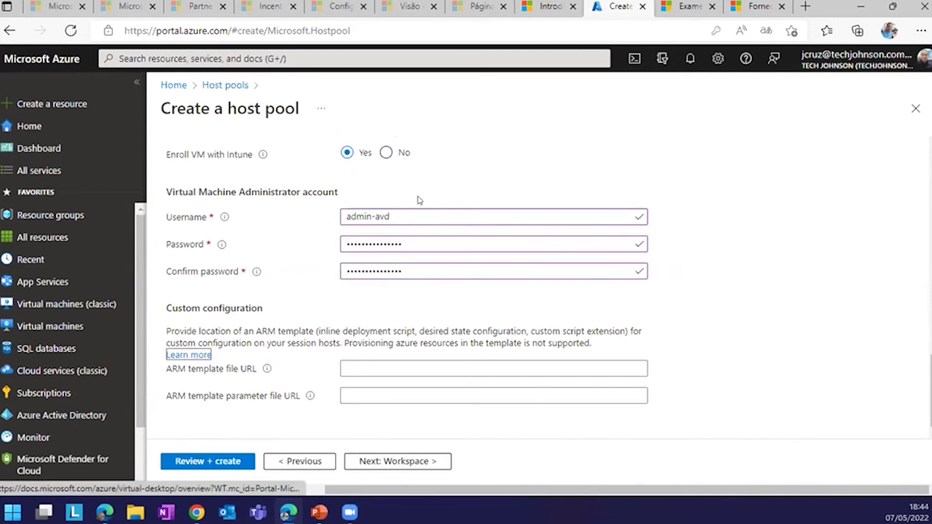
Register the desktop app group to a new workspace named AVD-FTM.
click(366, 465)
click(385, 224)
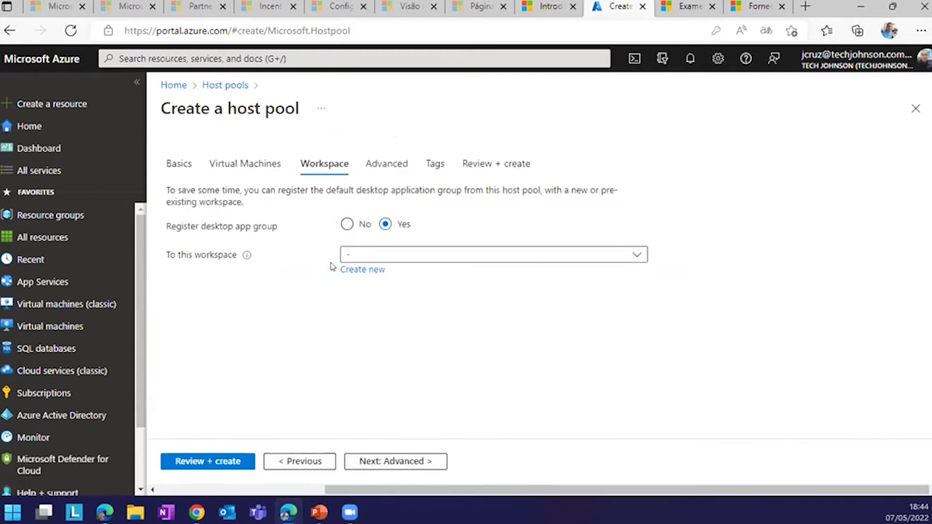
click(364, 256)
click(265, 256)
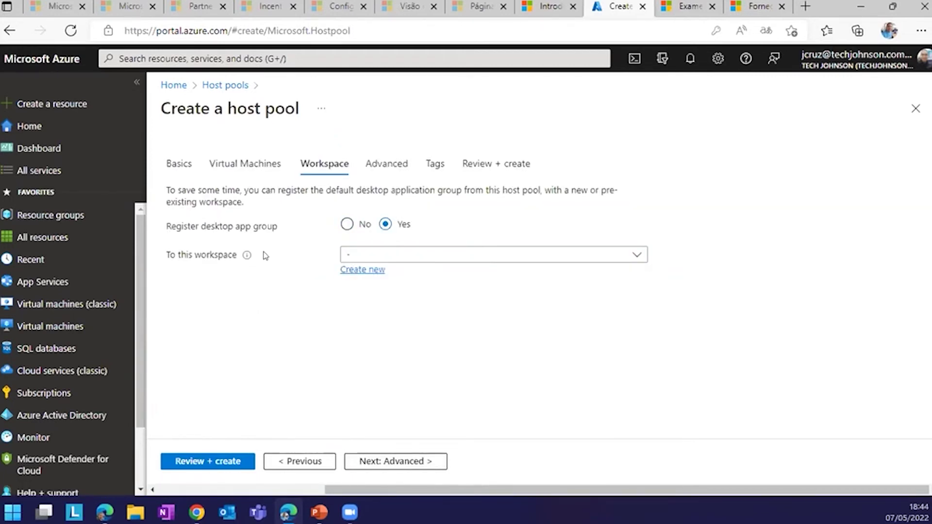
key(Return)
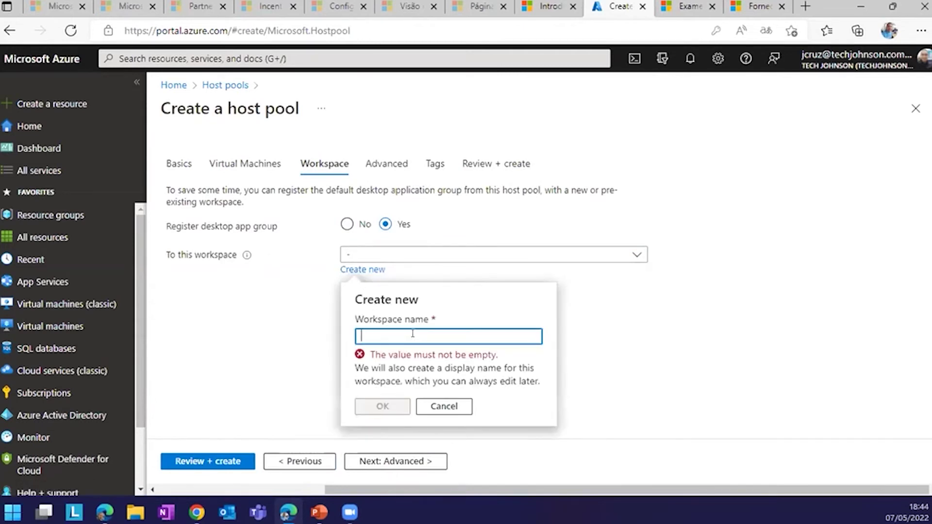
text(AVD-)
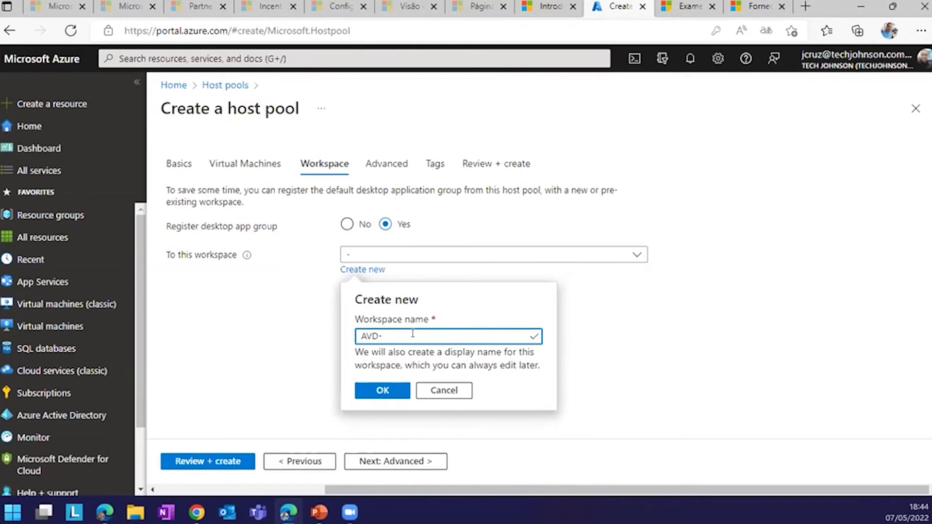
text(FTM)
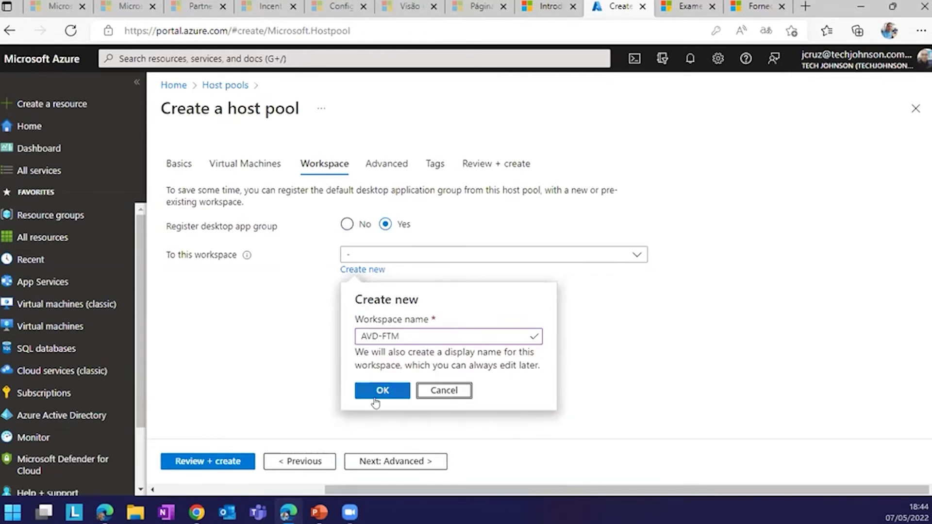
click(377, 401)
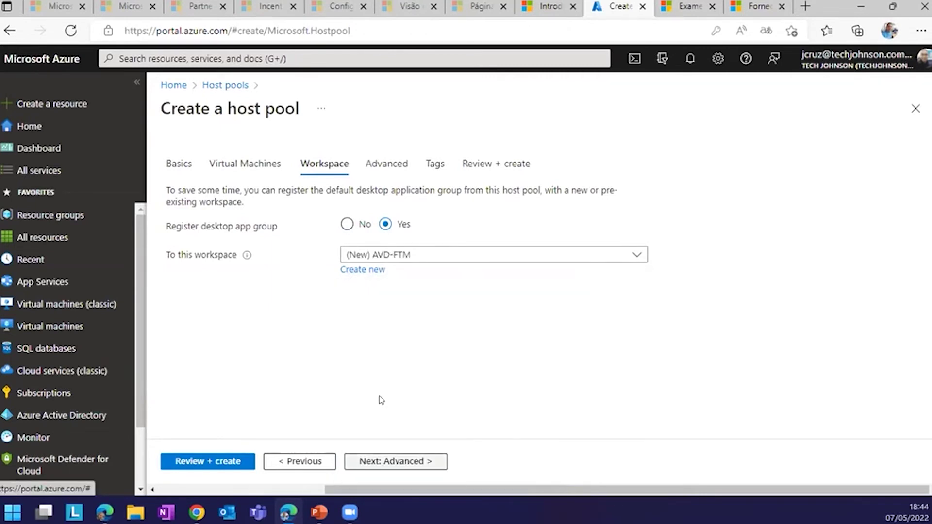
Proceed to the advanced host pool settings, dismiss the error notifications and leave diagnostics settings disabled.
click(394, 464)
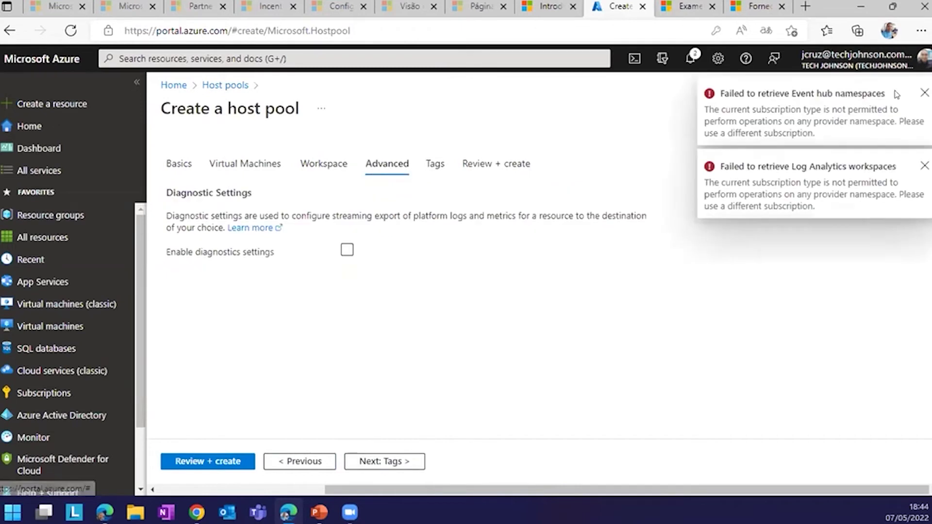
click(925, 93)
click(924, 93)
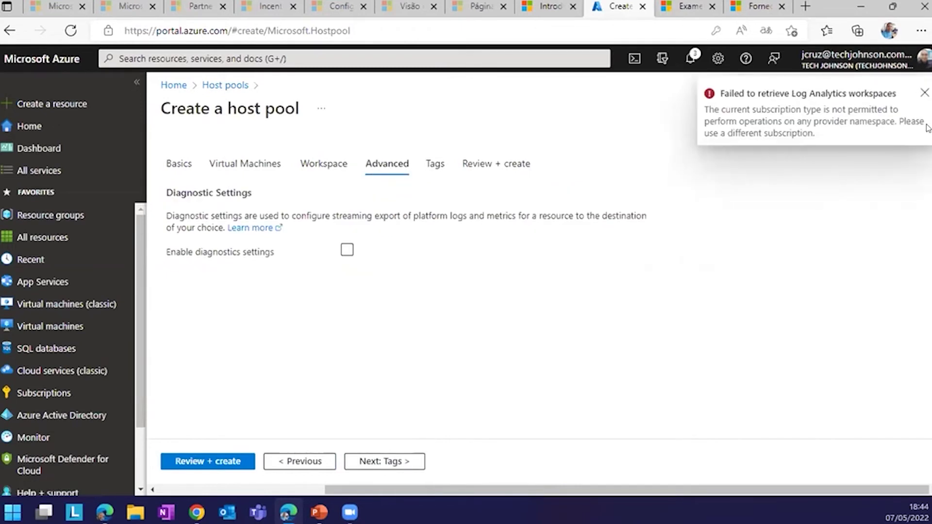
click(924, 93)
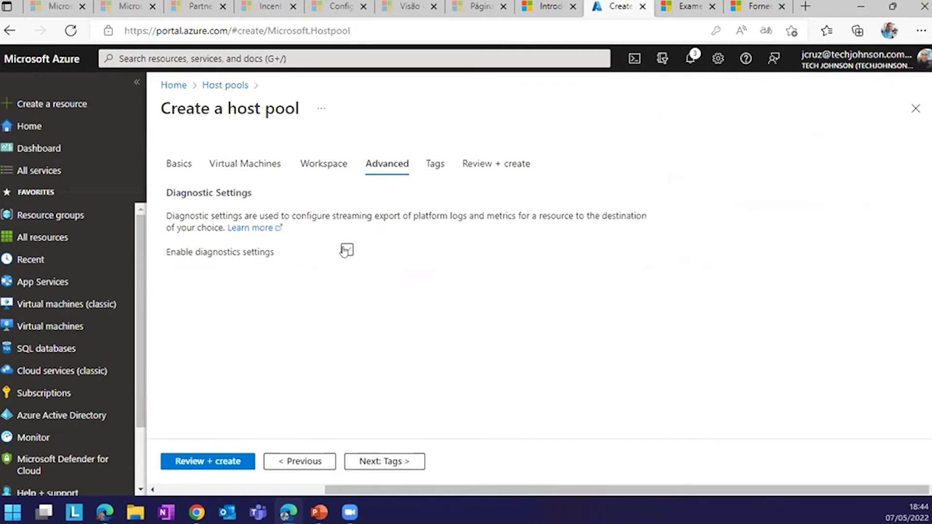
drag(197, 247, 255, 253)
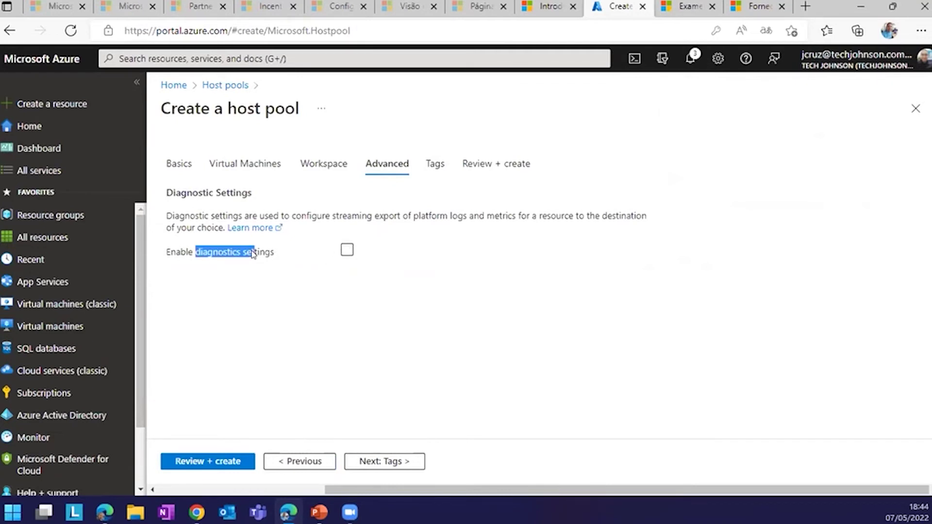
click(293, 291)
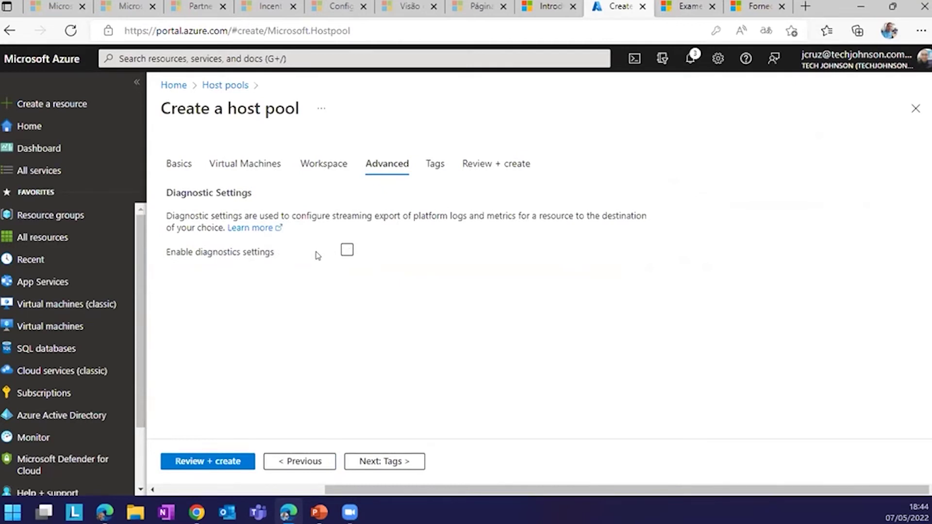
Skip the tags, review the validated configuration and create the host pool.
click(375, 462)
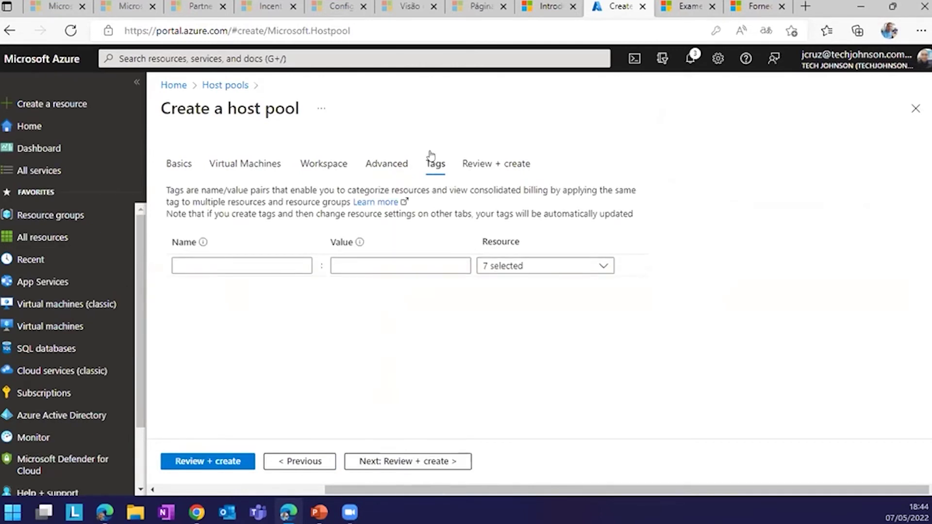
click(394, 461)
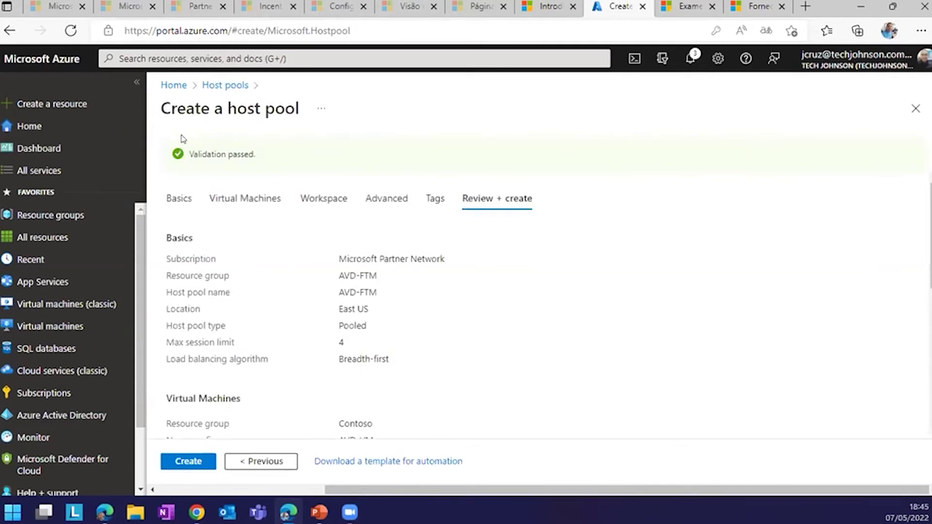
drag(182, 139, 295, 139)
click(297, 162)
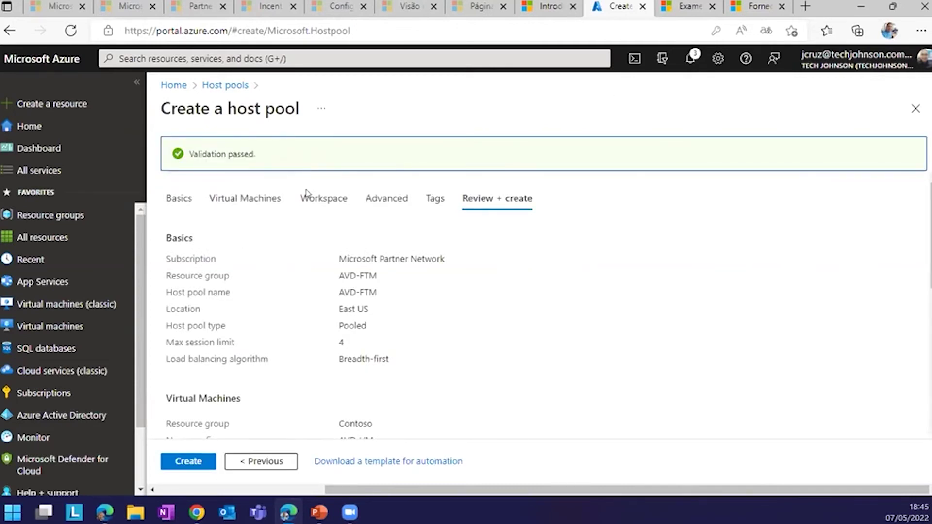
scroll(194, 340, down, 2)
click(188, 461)
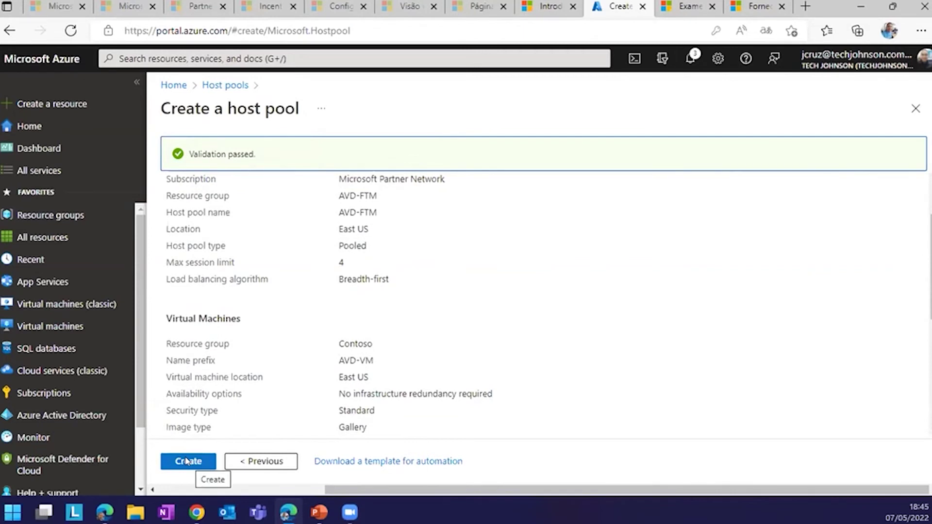
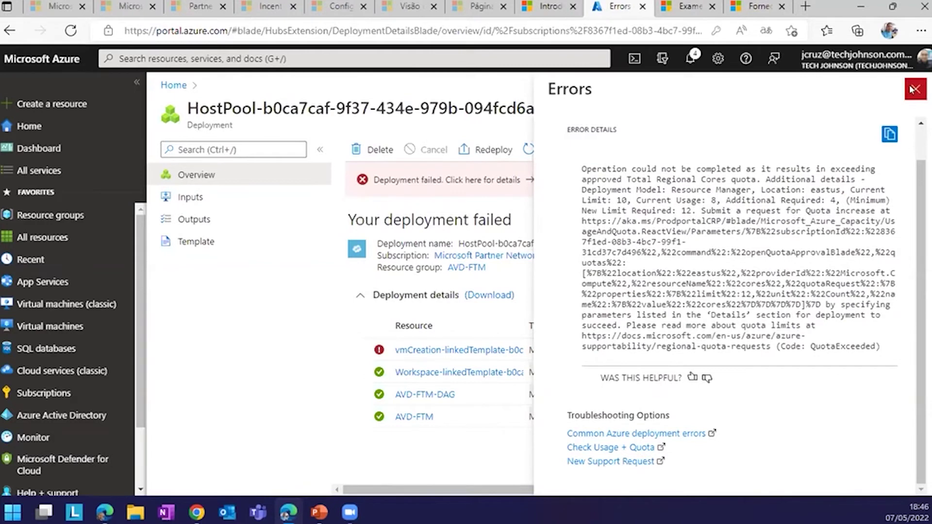
Close the deployment's error details and overview, and open the existing WVDTJ host pool.
click(912, 89)
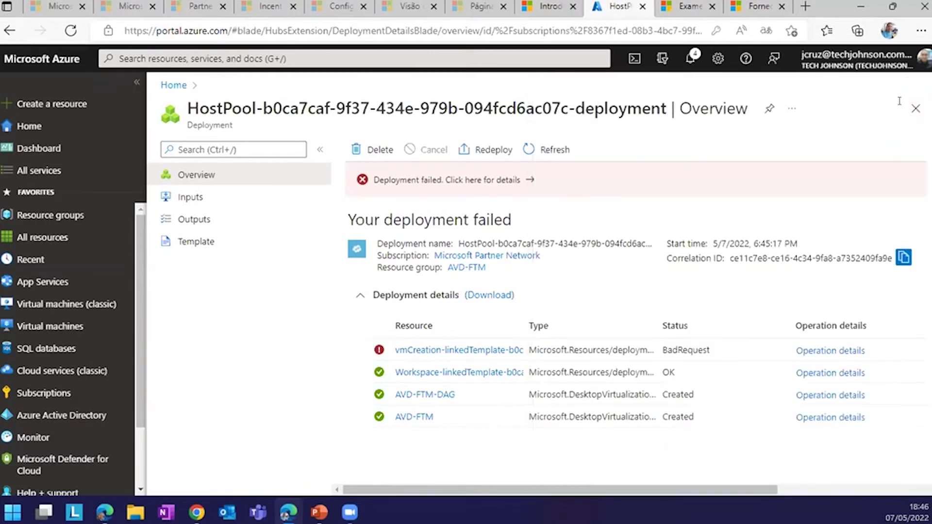
click(915, 108)
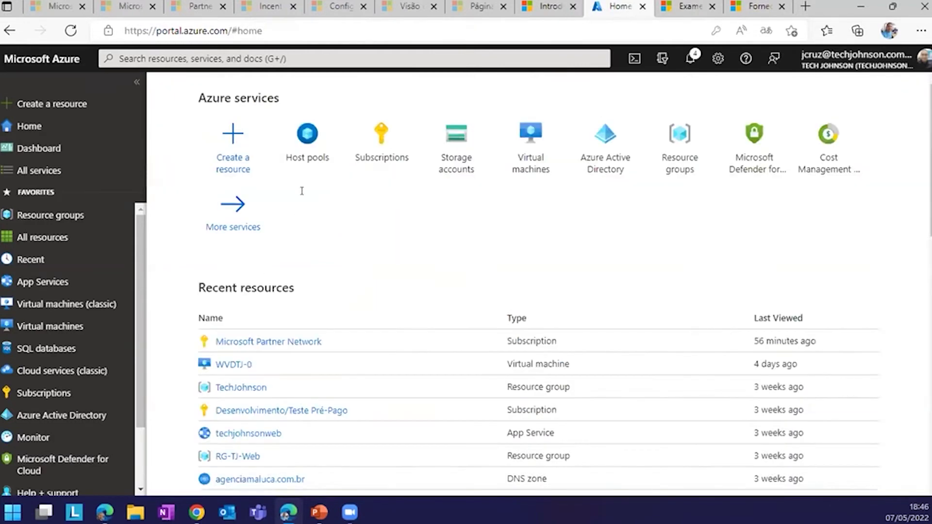
click(308, 162)
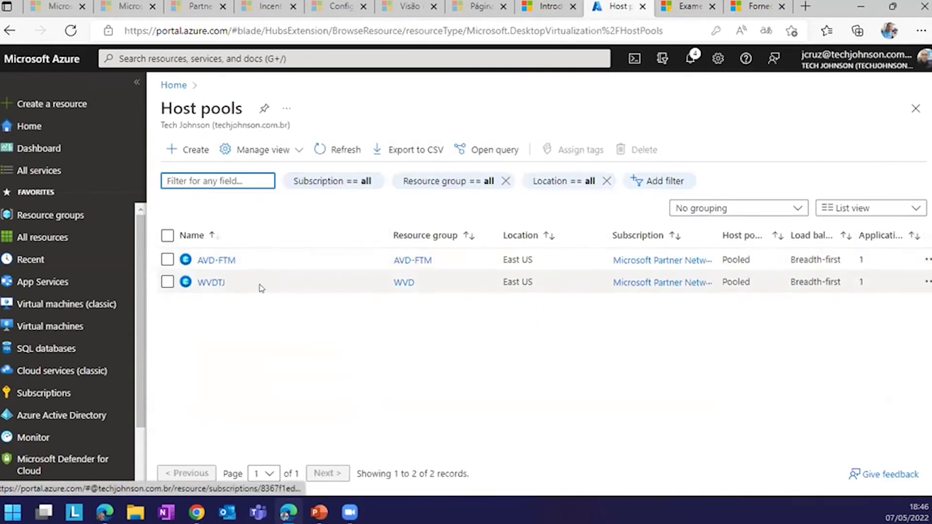
click(209, 281)
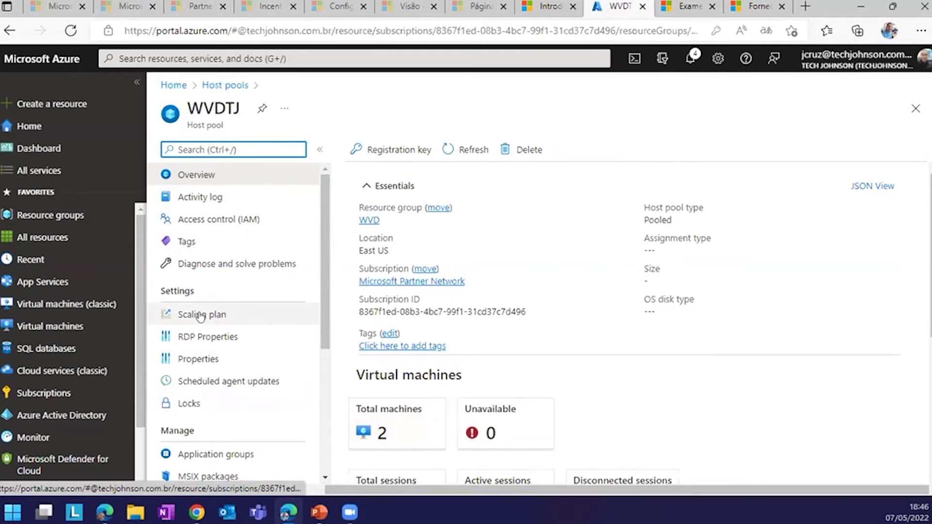
Open the WVDTJ host pool's RDP properties and examine the device redirection settings for audio, video and local devices.
scroll(242, 330, down, 2)
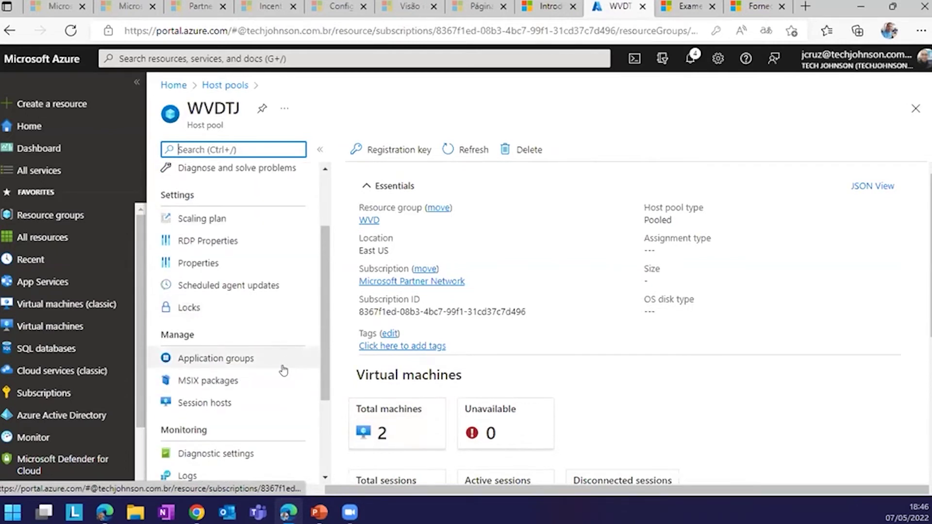
scroll(284, 370, up, 2)
click(240, 338)
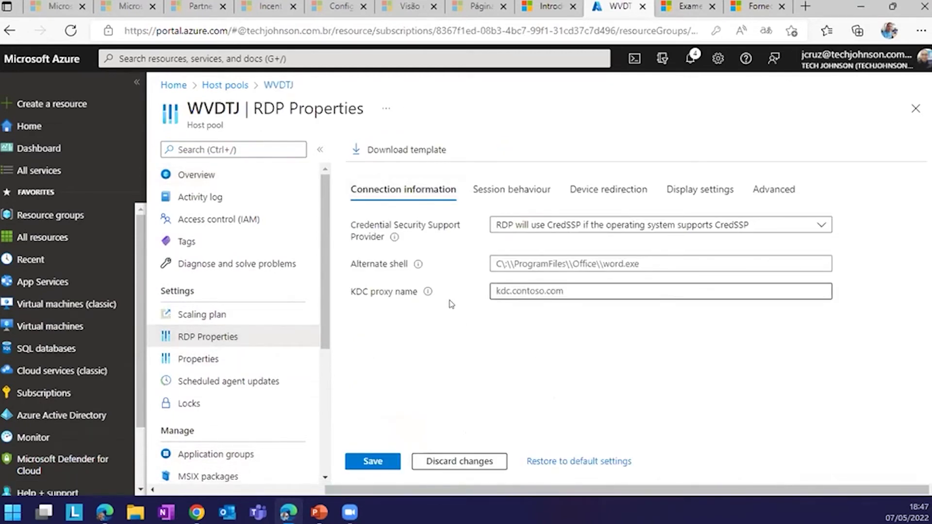
click(575, 194)
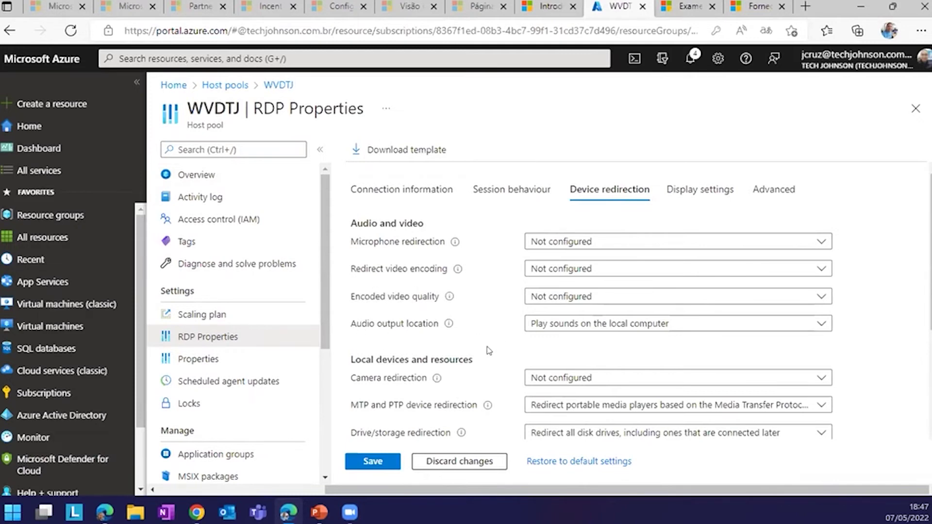
scroll(484, 322, down, 3)
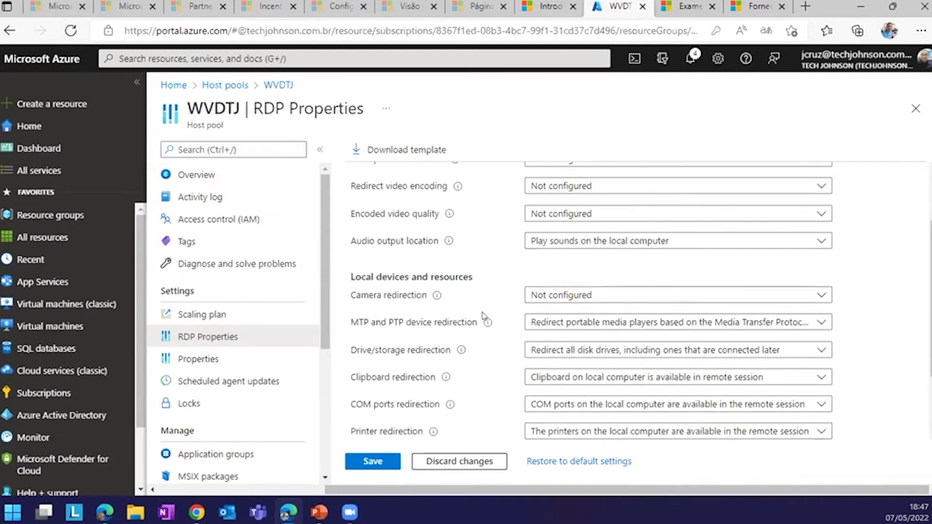
scroll(537, 308, down, 7)
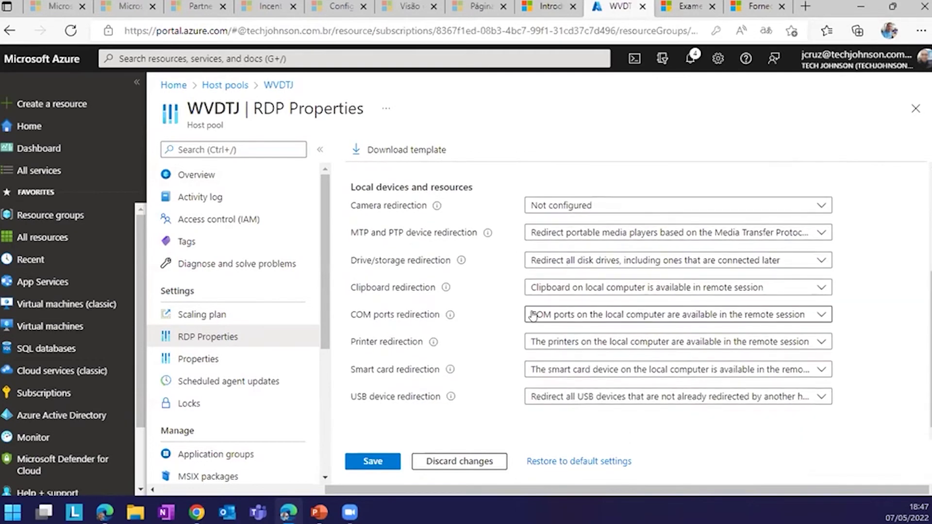
Check the available camera redirection options without choosing one, and review the audio and video redirection settings again.
scroll(544, 339, up, 7)
click(554, 290)
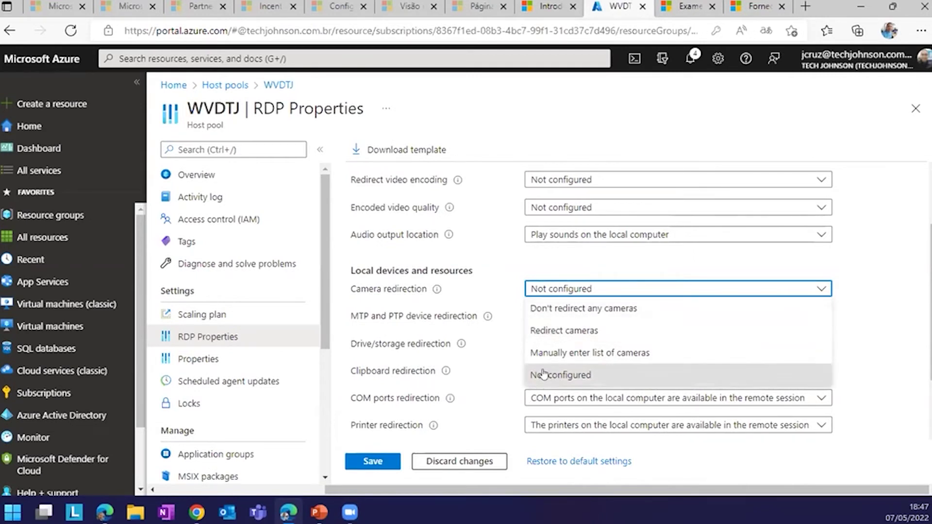
click(509, 372)
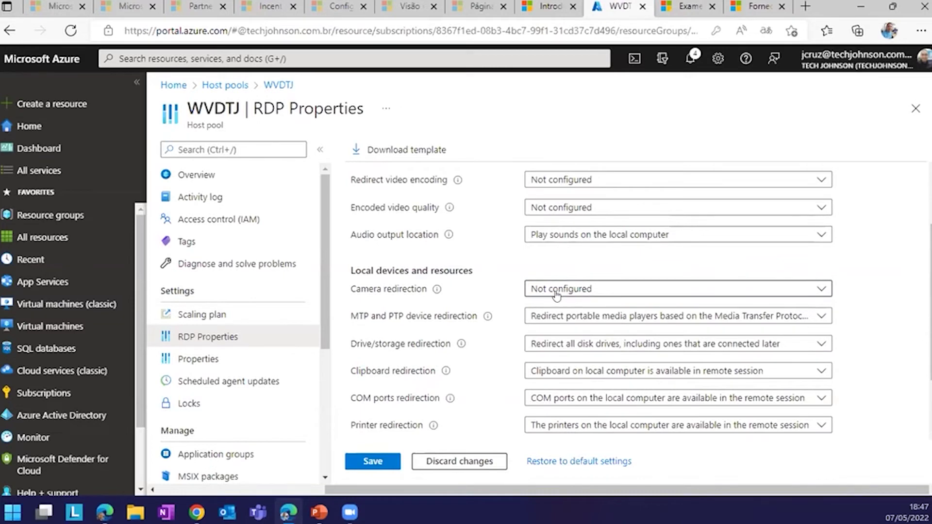
scroll(547, 272, up, 2)
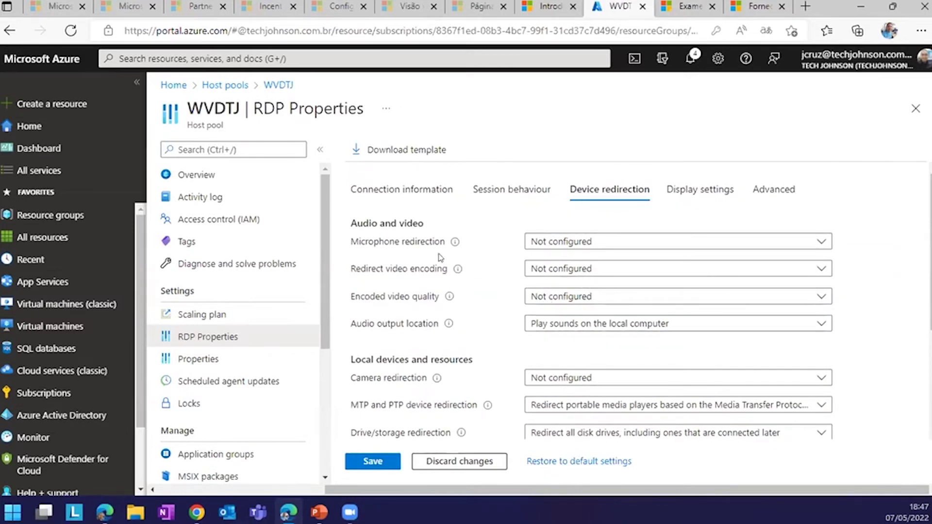
scroll(542, 334, down, 1)
scroll(543, 334, up, 1)
Review the RDP display settings, including the screen mode options and the desktop size and scale settings.
click(676, 194)
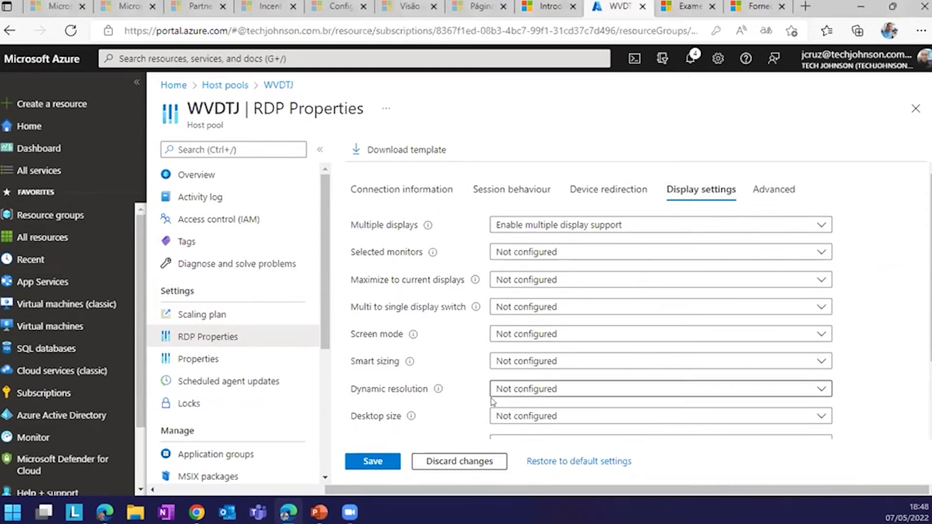
click(432, 334)
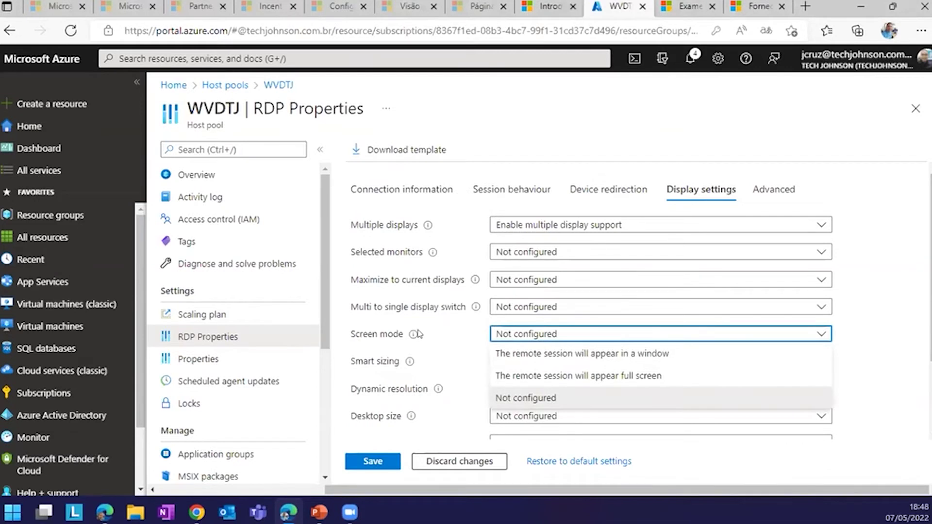
scroll(418, 340, down, 2)
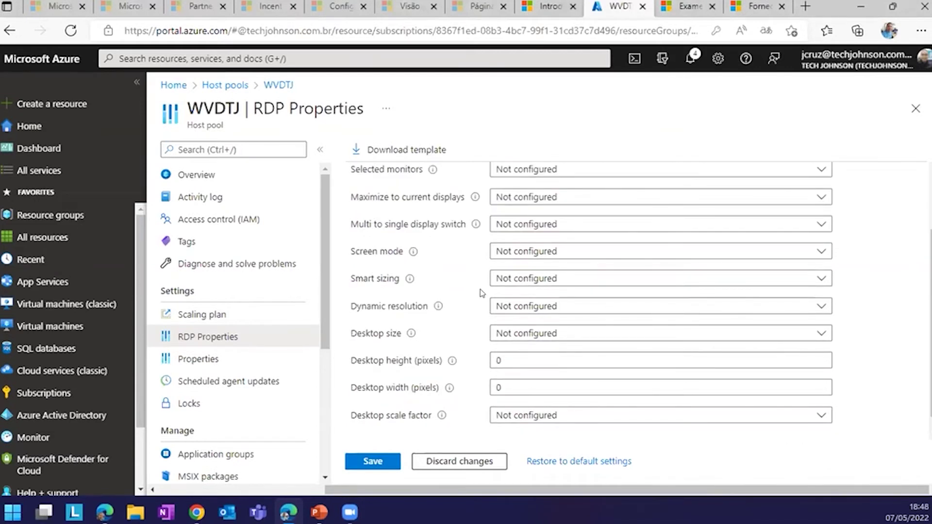
scroll(534, 364, down, 1)
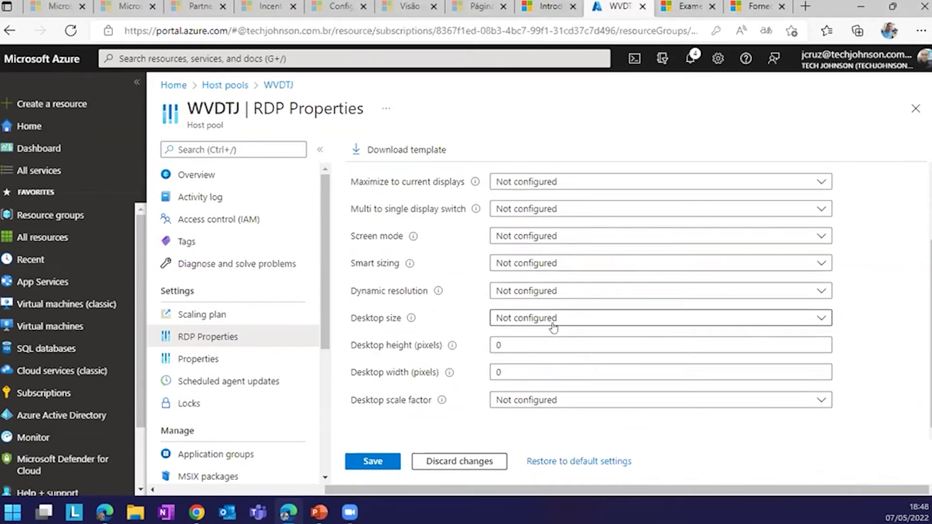
scroll(583, 310, up, 2)
Show the advanced RDP properties string and highlight its targetisaadjoined:i:1 entry.
click(753, 191)
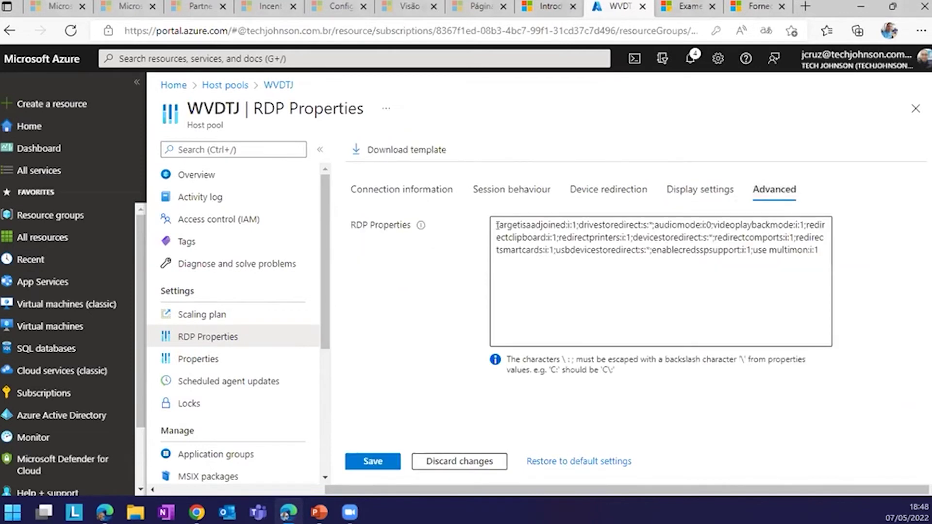
drag(494, 224, 569, 224)
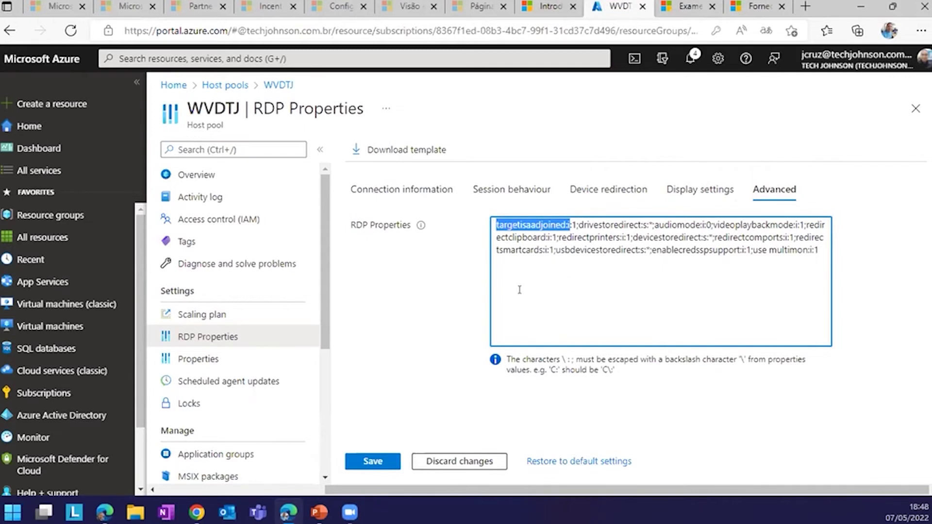
key(shift+Right)
key(shift+Right)
Switch to the AZ-140 exam page on Microsoft Docs and read through to its preparation options.
click(688, 6)
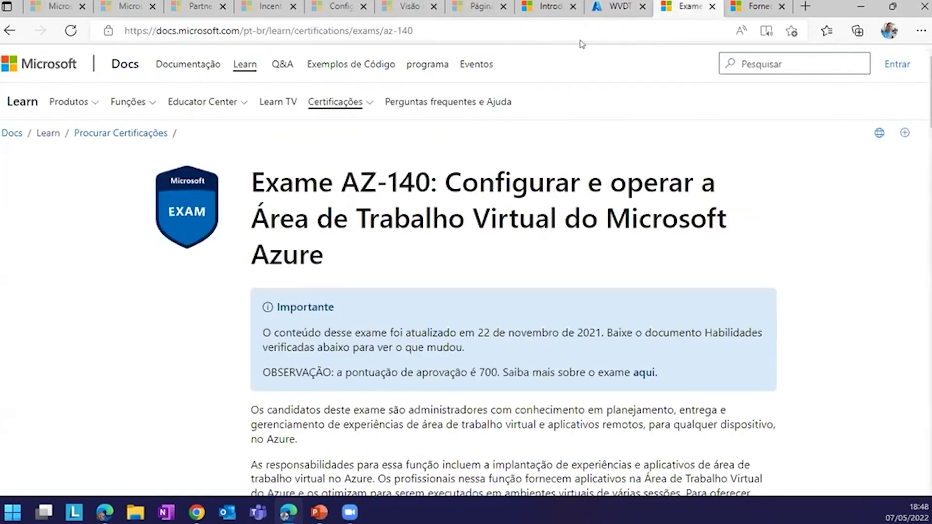
click(238, 27)
click(208, 347)
scroll(272, 349, down, 1)
scroll(510, 185, up, 1)
scroll(456, 280, down, 2)
scroll(456, 280, down, 10)
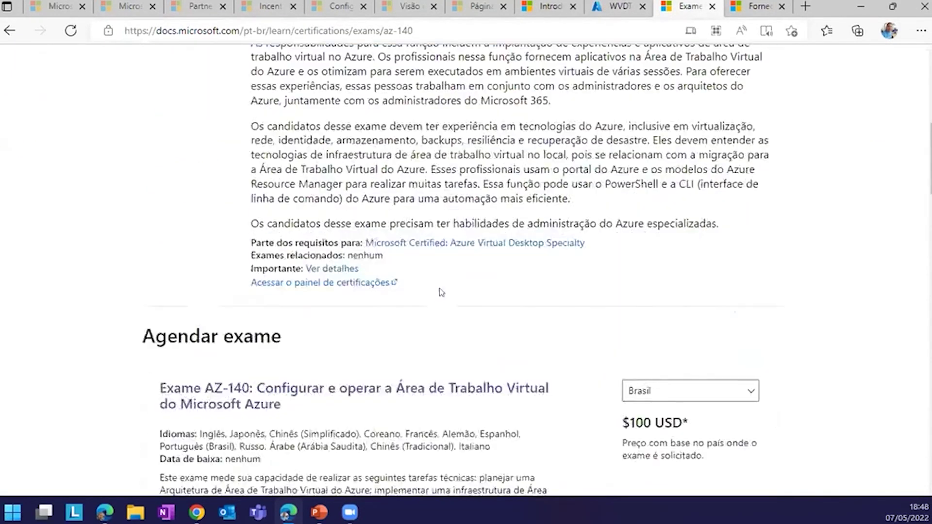
scroll(435, 290, down, 7)
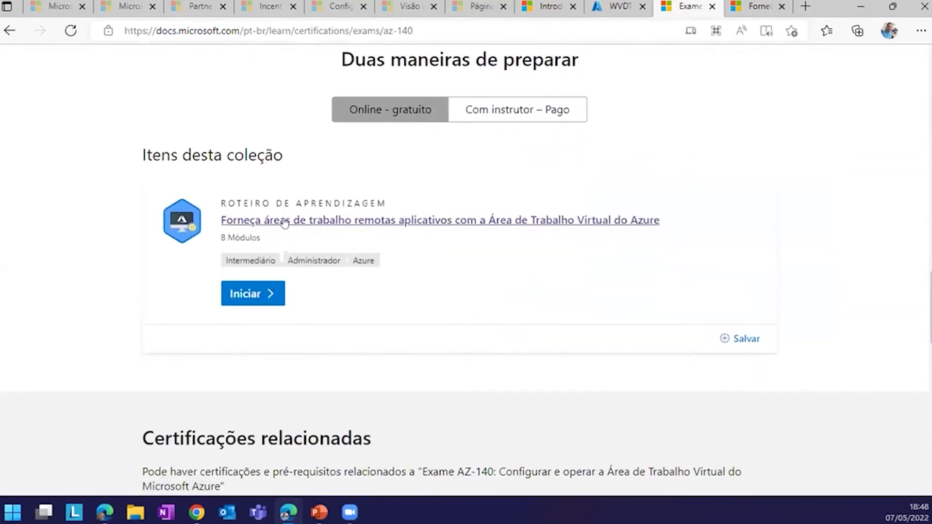
Examine the free online learning path's module count and the exam's measured skills, and return to the page's start.
drag(216, 235, 271, 237)
click(271, 237)
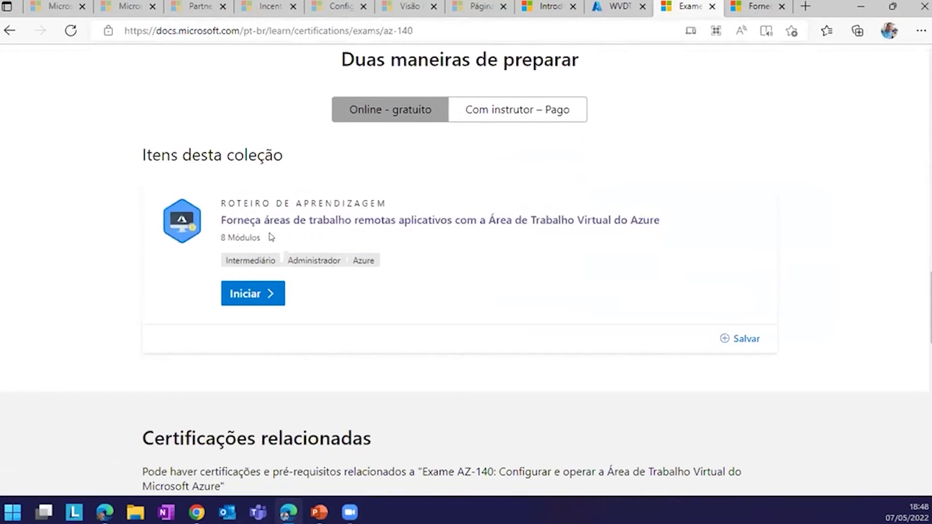
triple_click(271, 237)
click(278, 236)
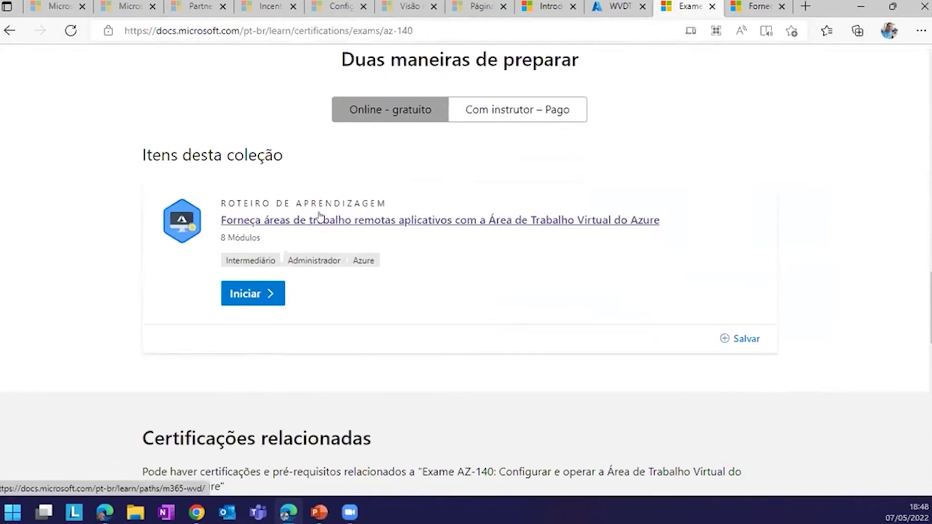
scroll(604, 244, up, 8)
scroll(262, 199, down, 8)
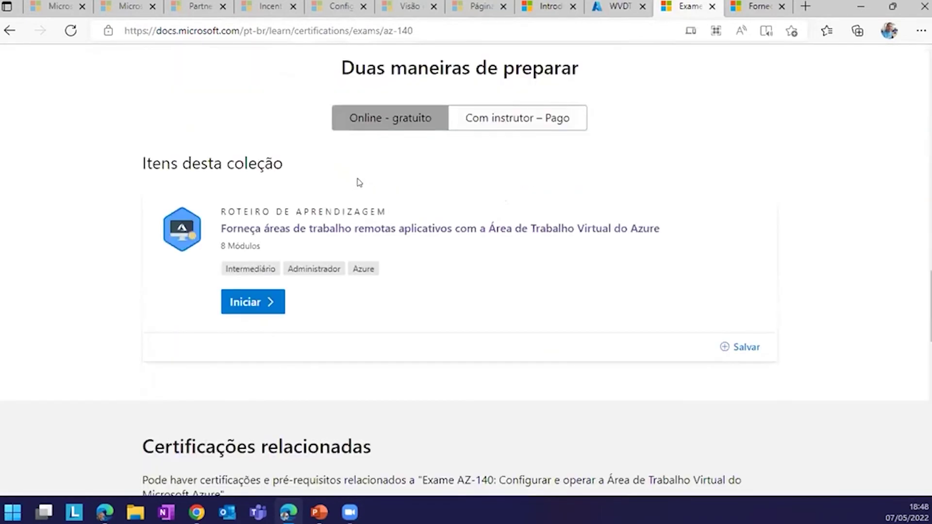
scroll(391, 228, up, 9)
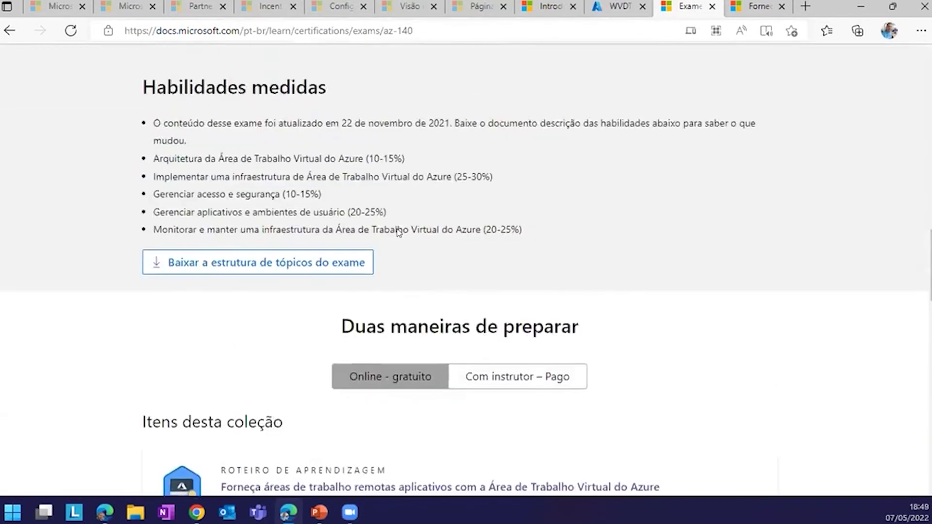
scroll(388, 228, up, 10)
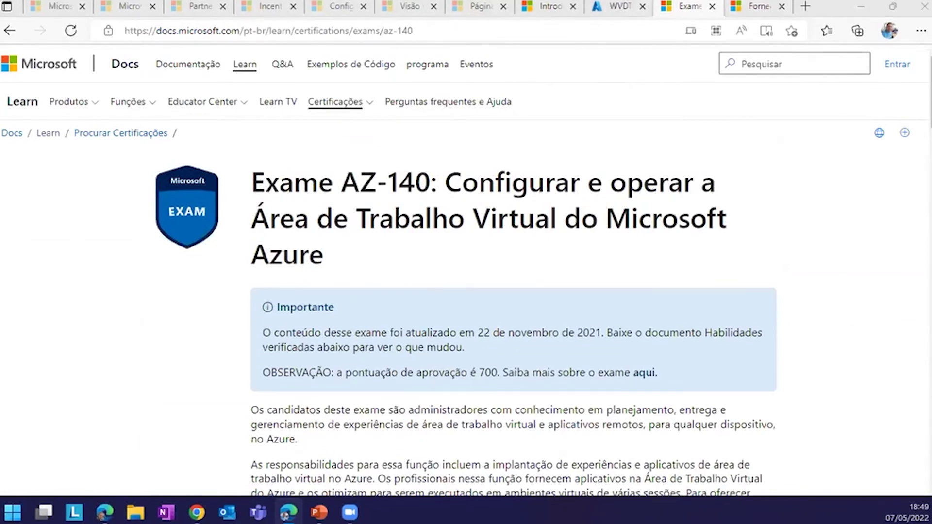
Switch to the Azure Virtual Desktop learning path page and highlight its title and duration.
click(757, 7)
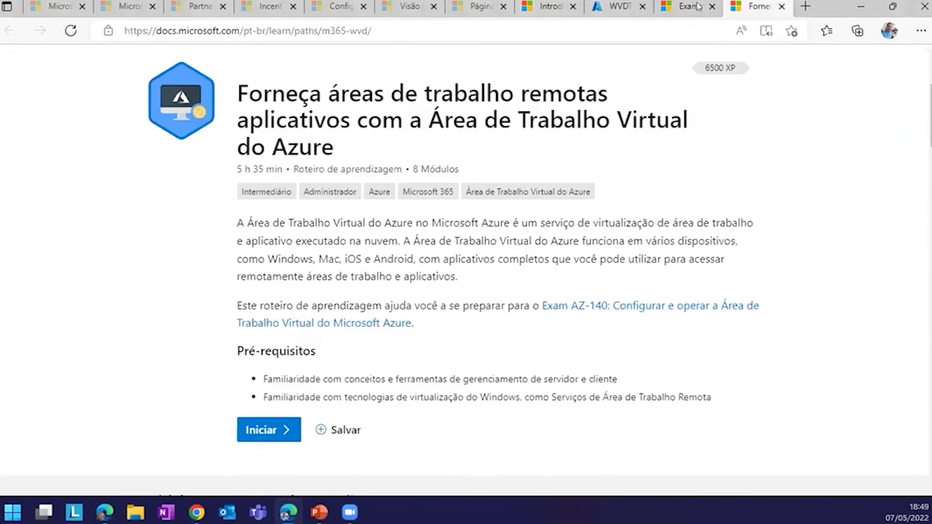
click(633, 24)
key(Return)
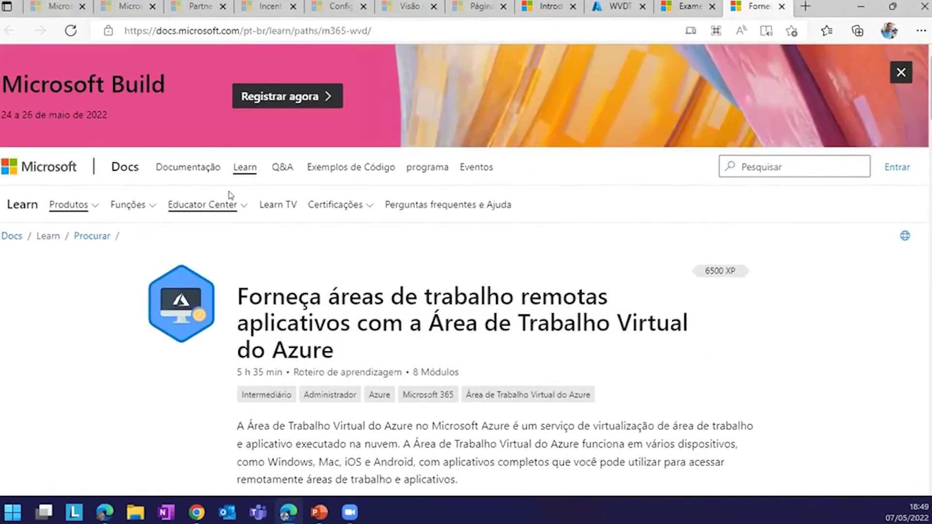
scroll(235, 194, down, 3)
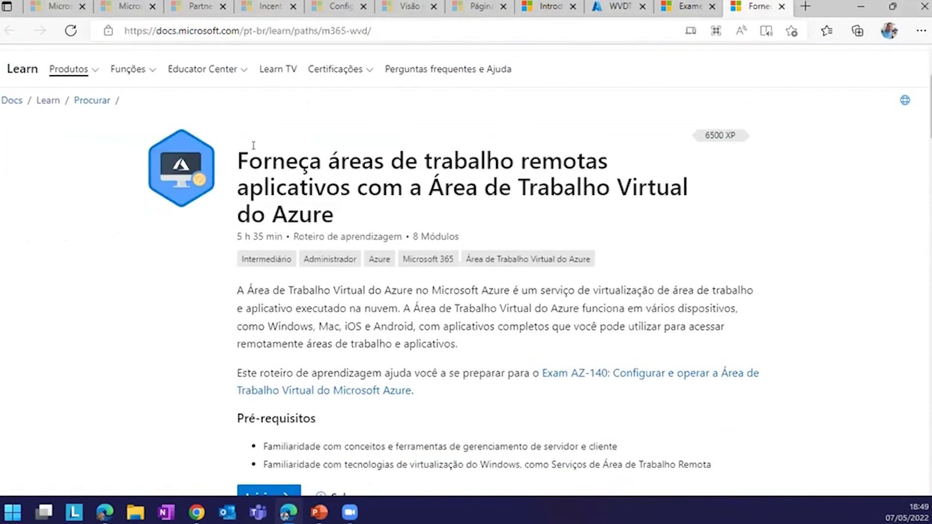
drag(253, 145, 672, 224)
drag(220, 224, 282, 232)
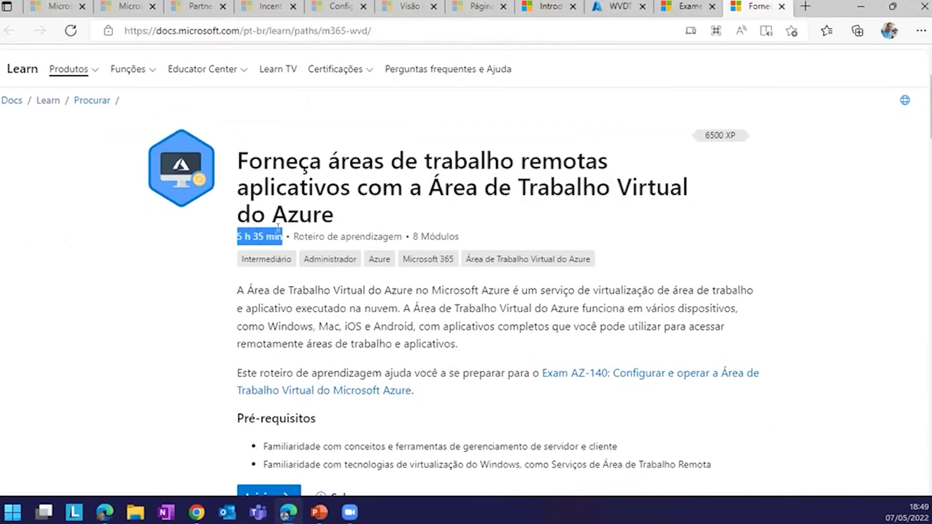
click(177, 256)
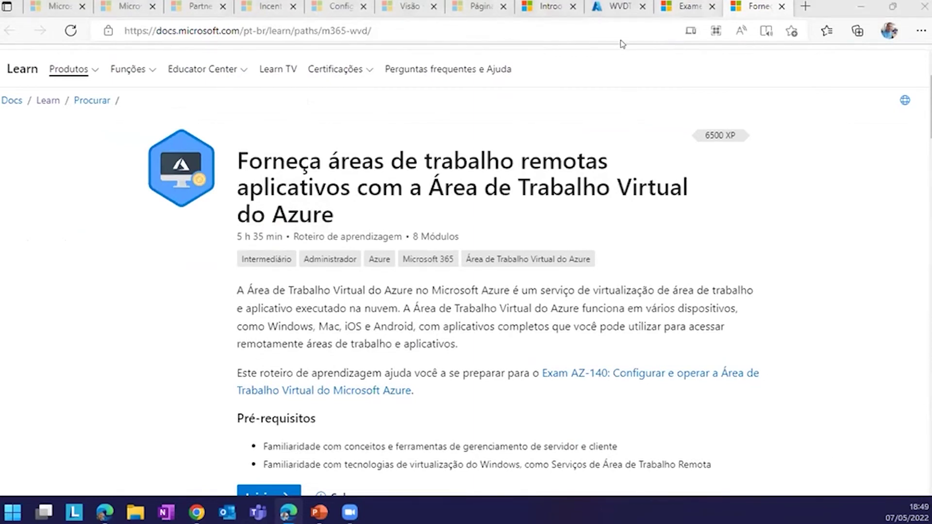
Return to the Azure portal, close the RDP properties and open the WVDTJ host pool's application groups.
click(612, 6)
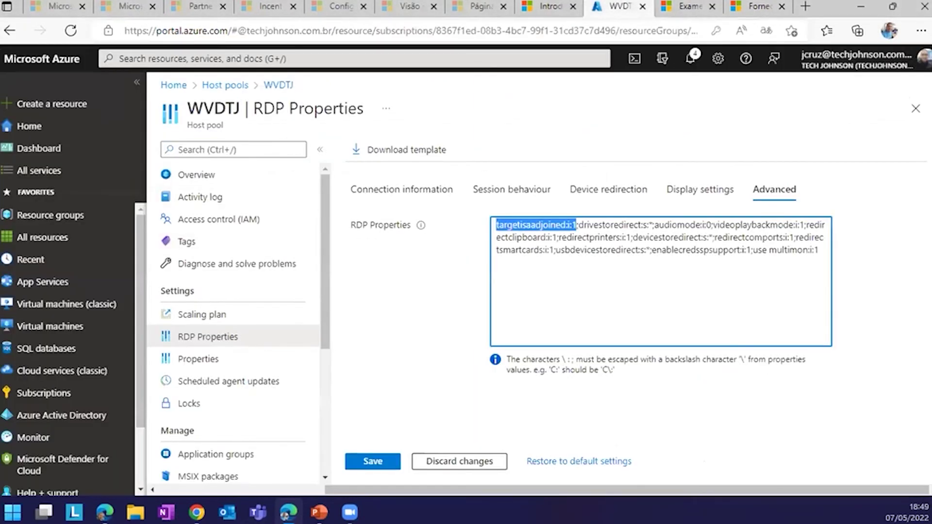
click(915, 108)
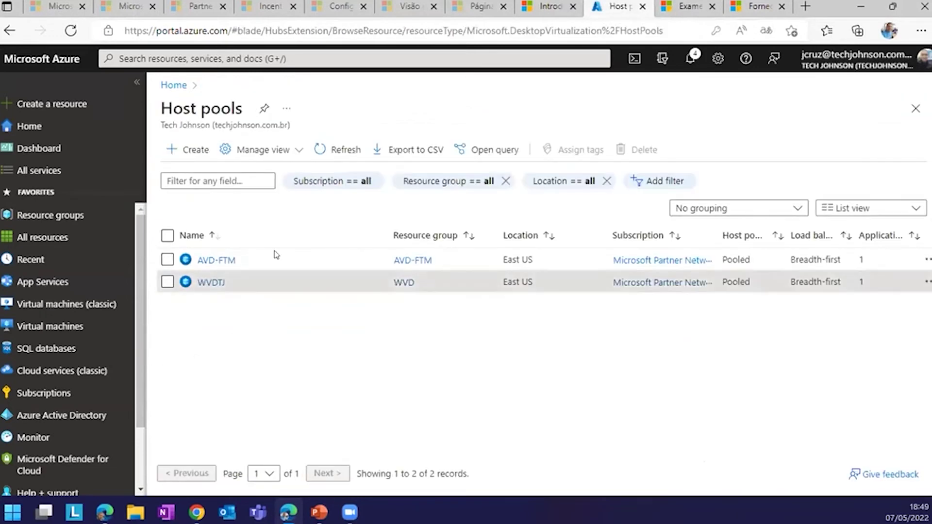
click(210, 282)
scroll(222, 357, down, 2)
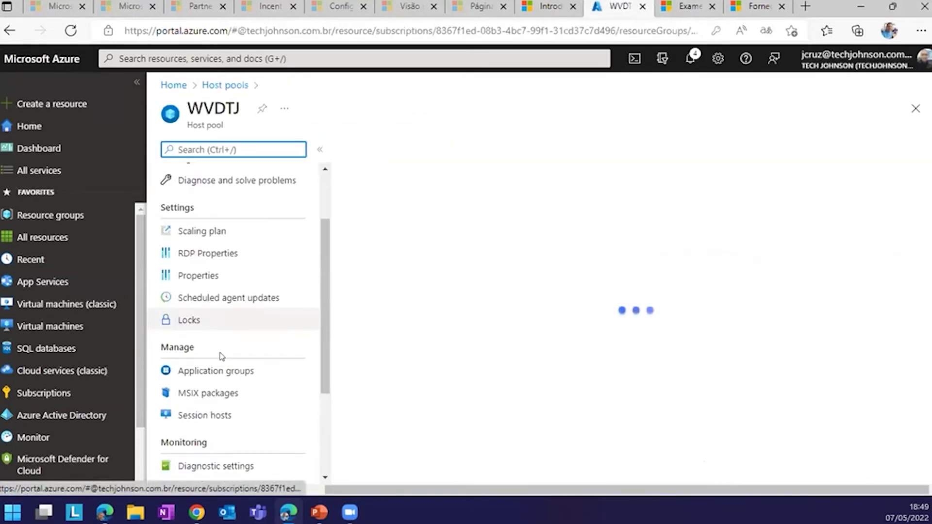
scroll(222, 357, down, 2)
click(247, 263)
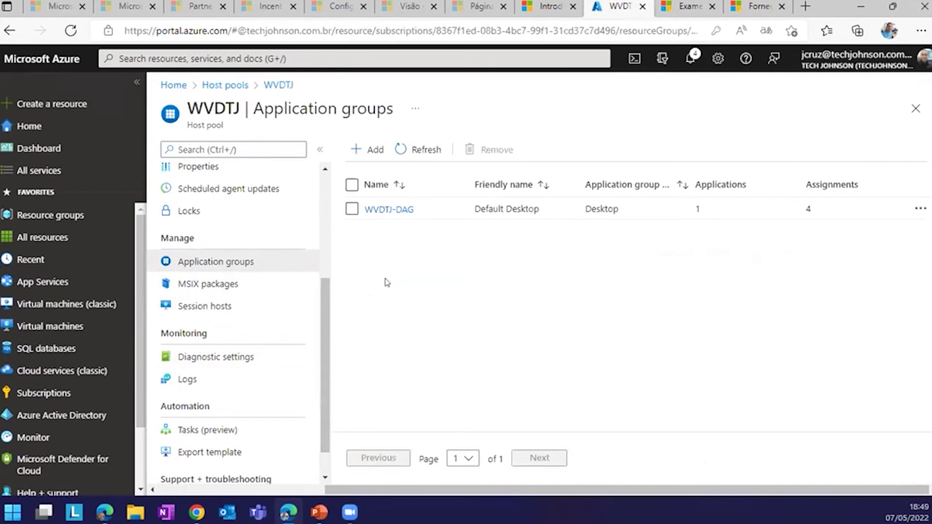
Open the WVDTJ-DAG application group's assignments and highlight one assigned user's e-mail address.
click(385, 211)
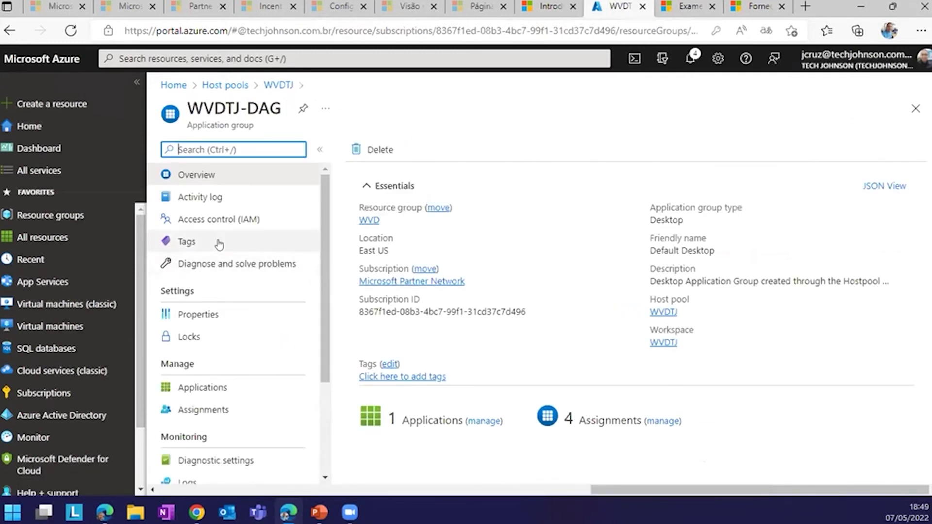
click(230, 410)
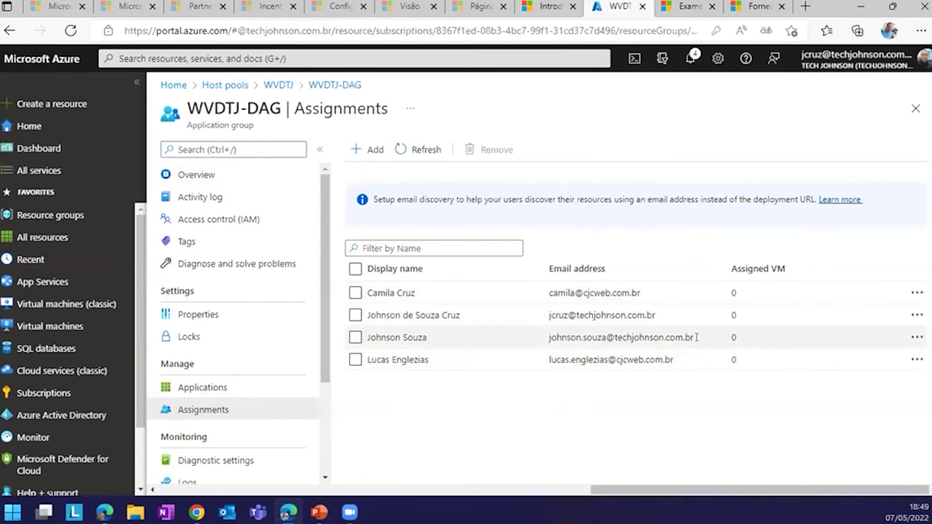
drag(696, 337, 549, 337)
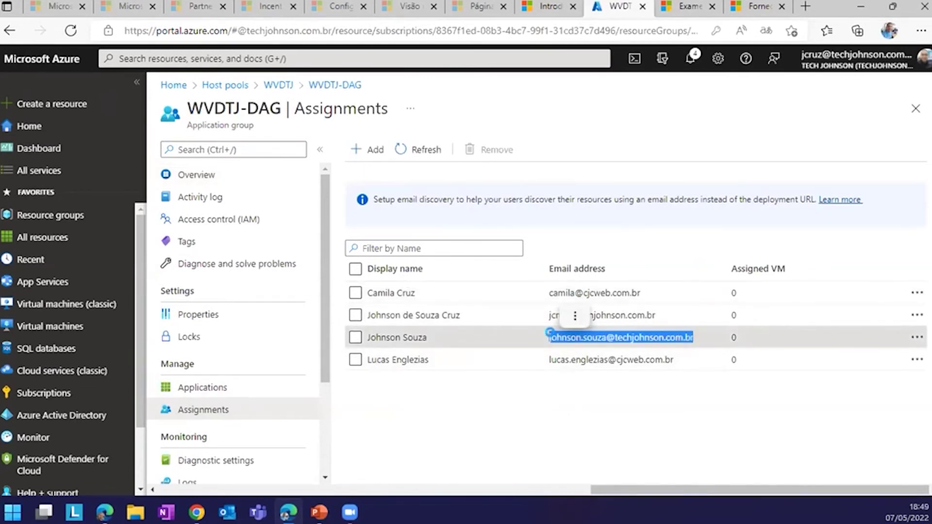
right_click(559, 344)
click(686, 337)
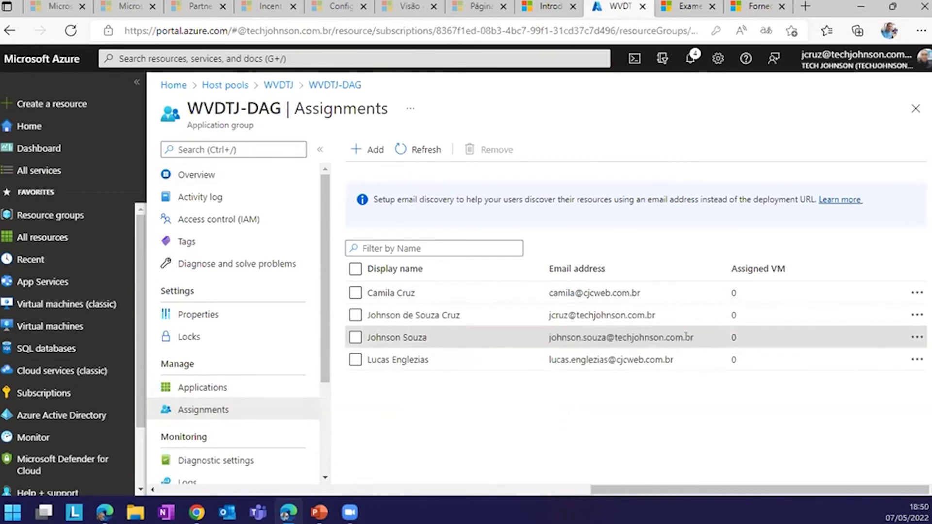
Open the WVDTJ-DAG application group's role assignments under Access control (IAM) and locate the Desktop Virtualization User role.
triple_click(551, 336)
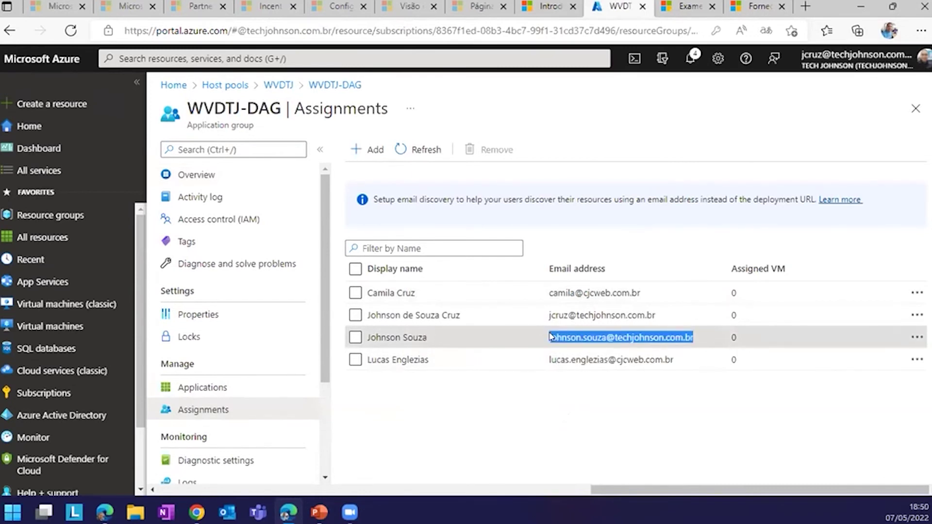
click(544, 337)
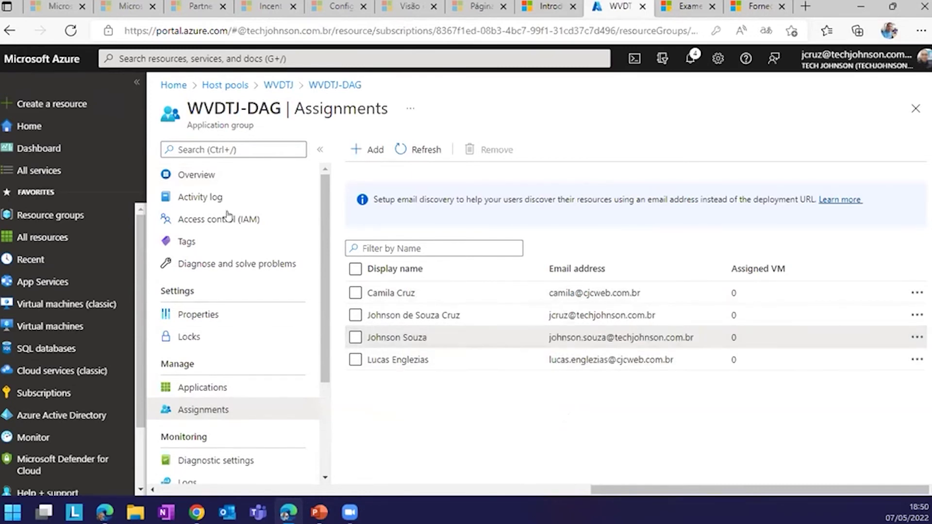
click(197, 217)
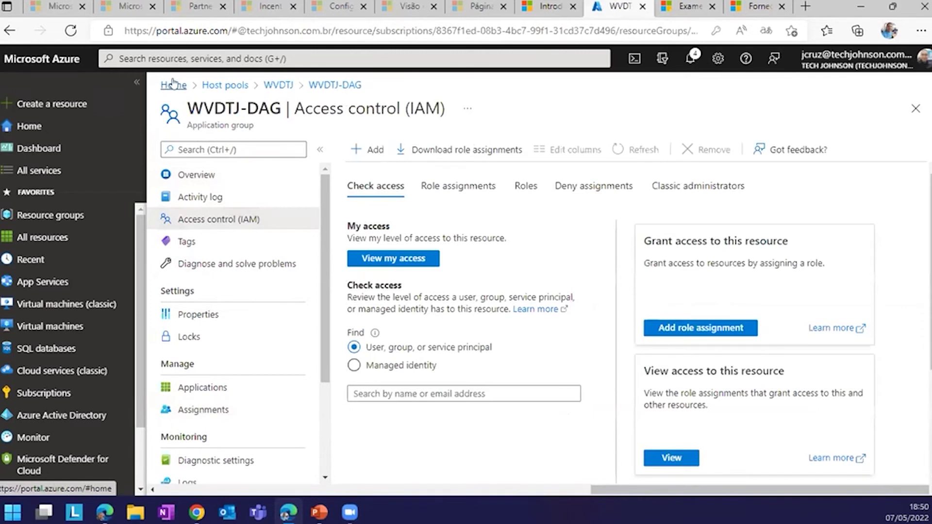
click(490, 191)
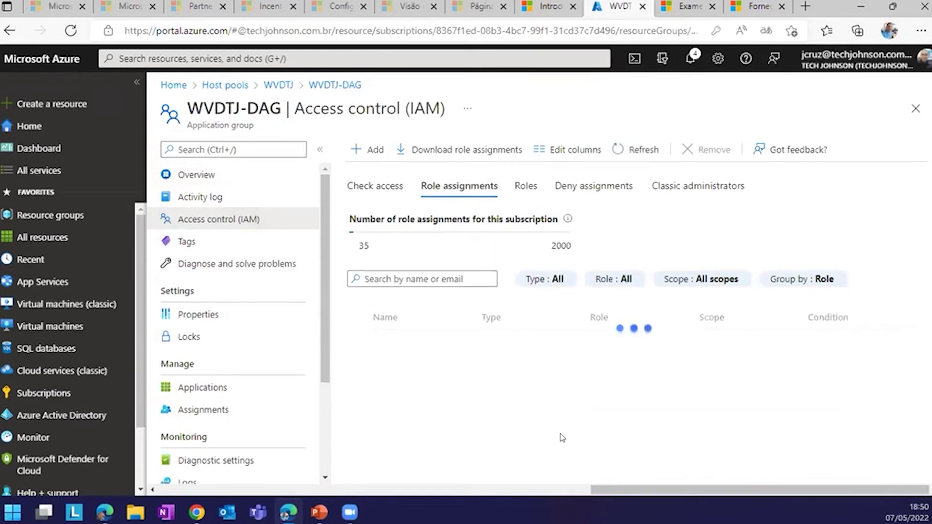
scroll(562, 437, down, 5)
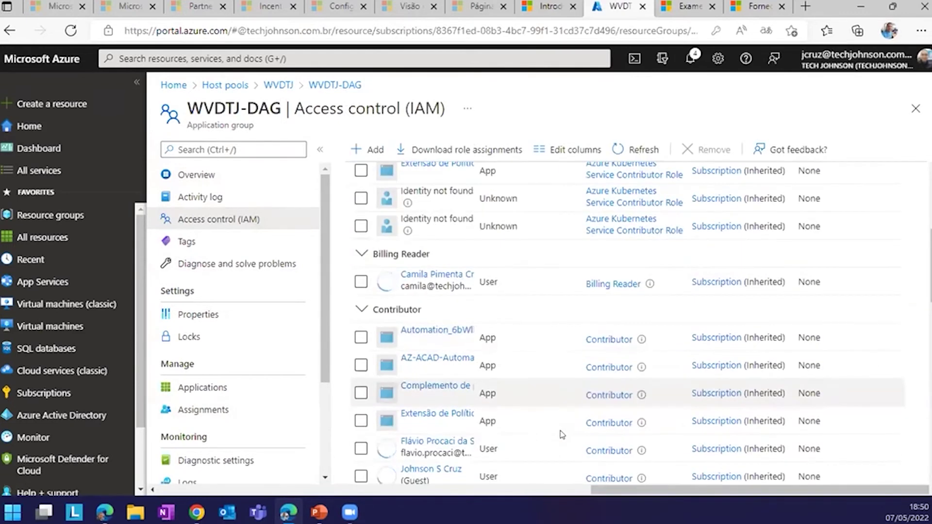
scroll(560, 417, down, 6)
scroll(560, 416, down, 6)
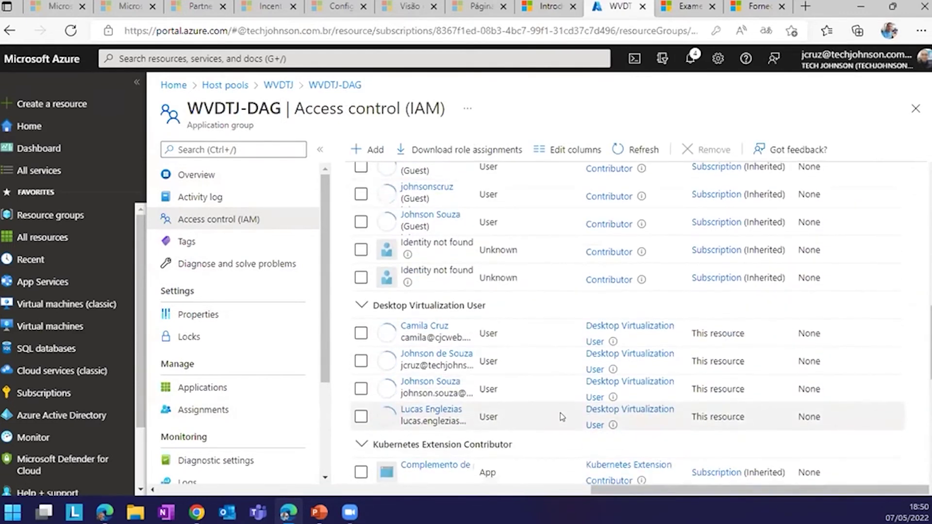
scroll(561, 415, up, 5)
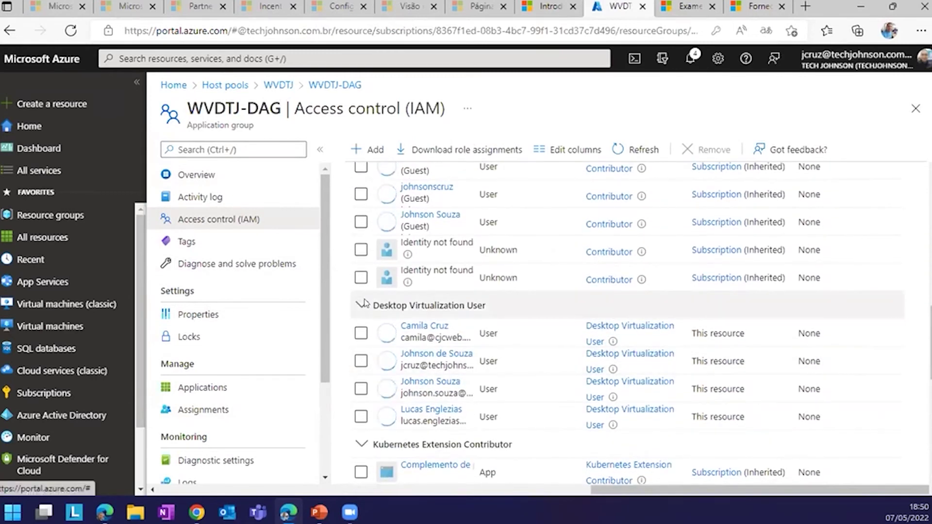
Highlight the Desktop Virtualization User role heading and review the users listed under it.
drag(378, 306, 488, 309)
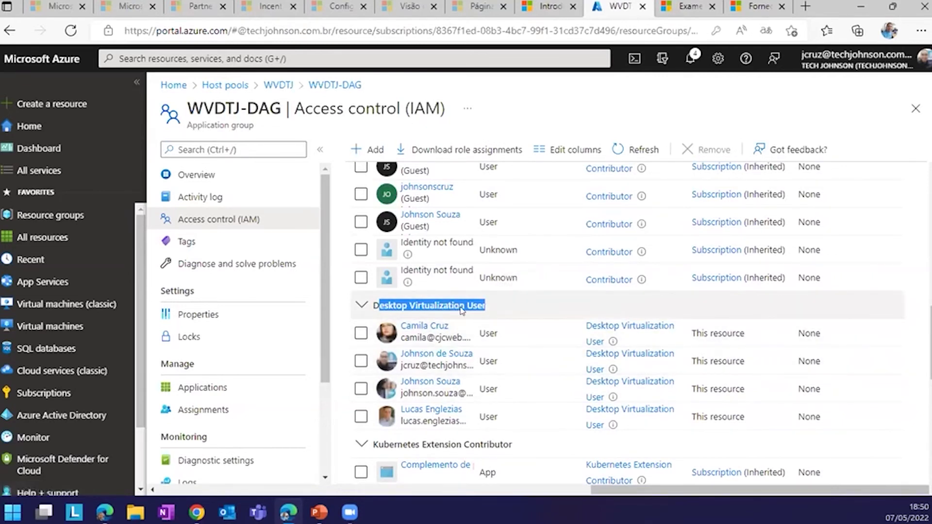
click(461, 310)
drag(468, 305, 376, 305)
click(374, 305)
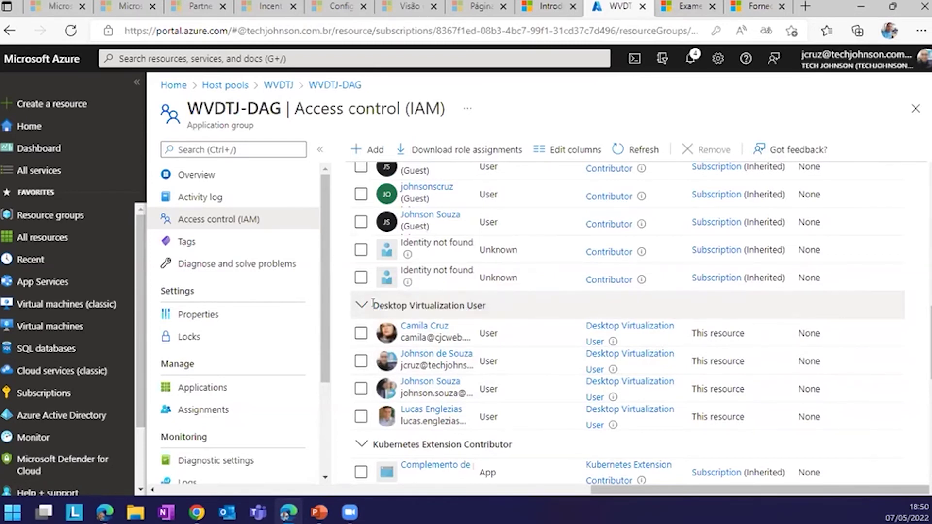
triple_click(373, 305)
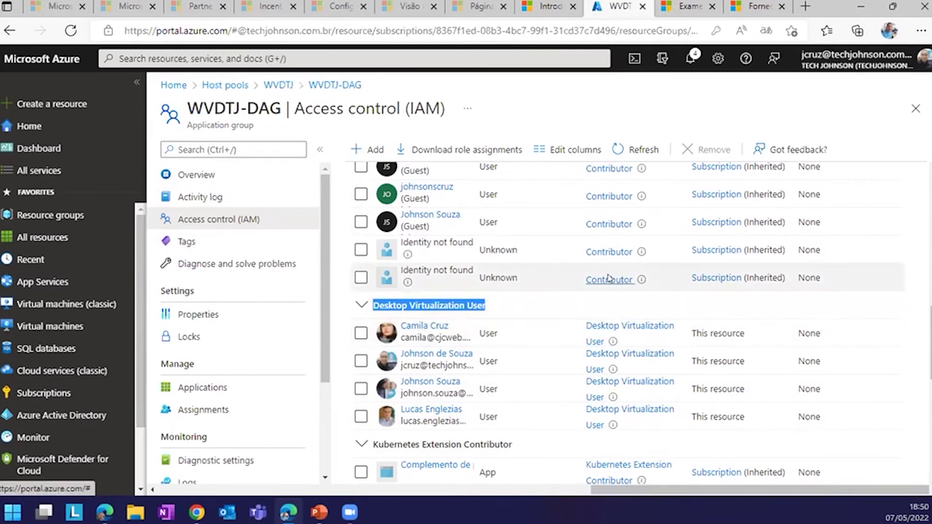
scroll(612, 274, down, 3)
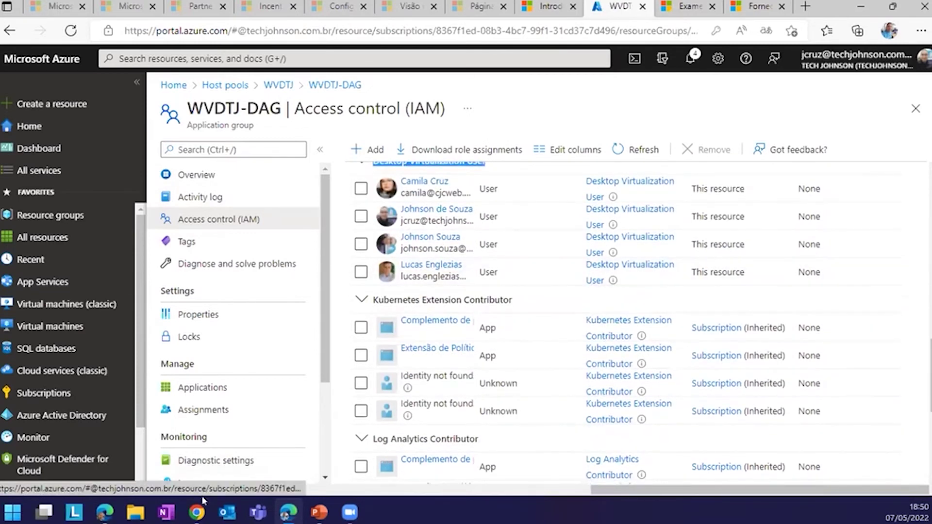
Switch to the Chrome incognito window with the Office home page and highlight the signed-in account's e-mail address.
mouse_move(200, 507)
click(243, 458)
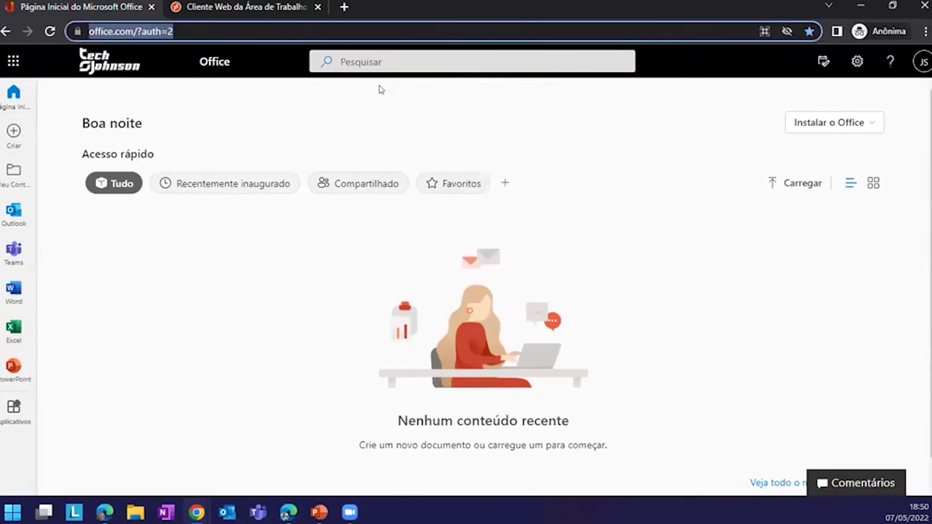
click(923, 62)
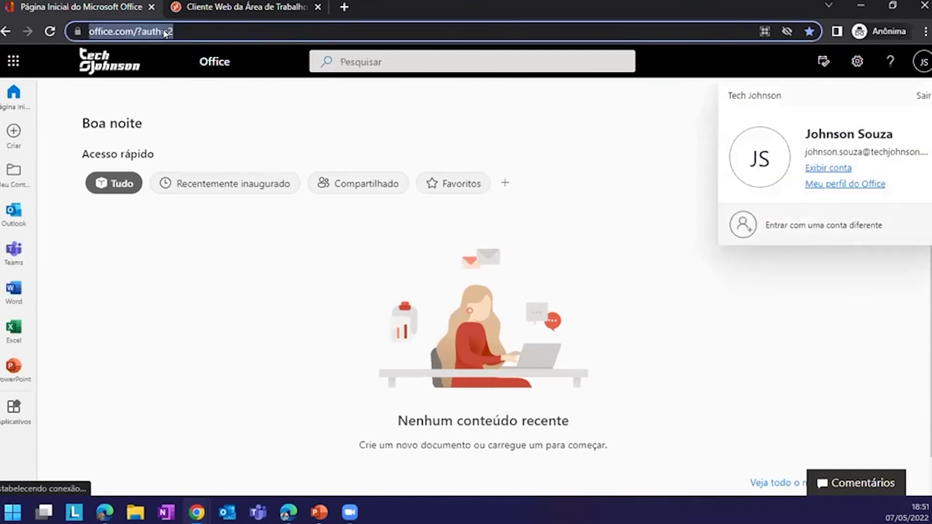
double_click(802, 147)
click(577, 139)
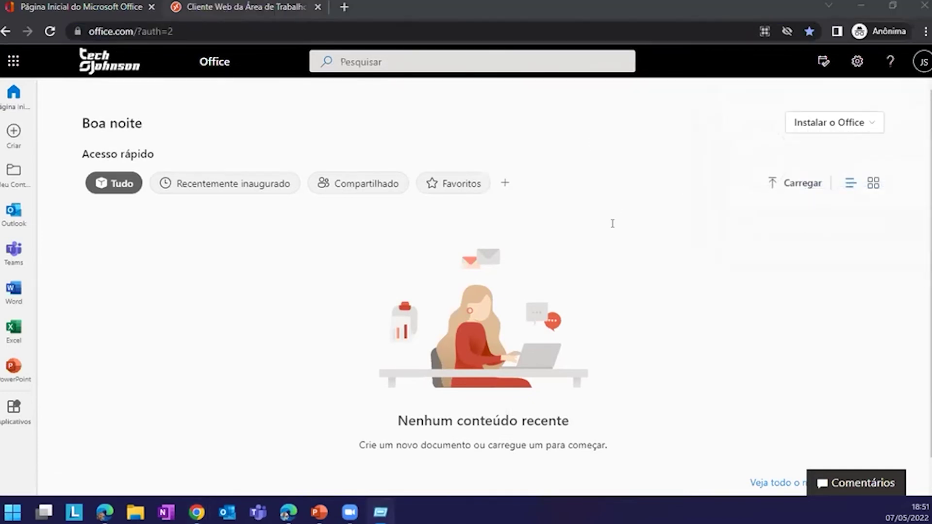
click(923, 62)
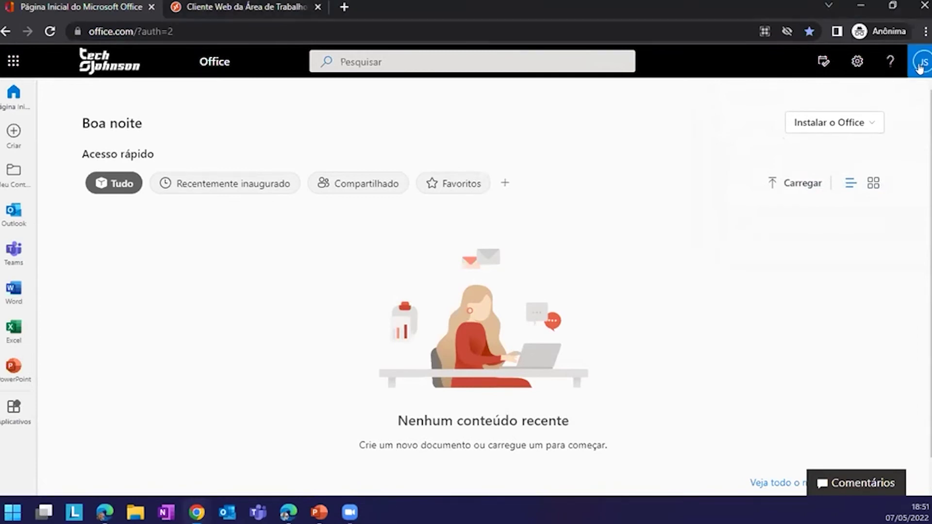
double_click(806, 151)
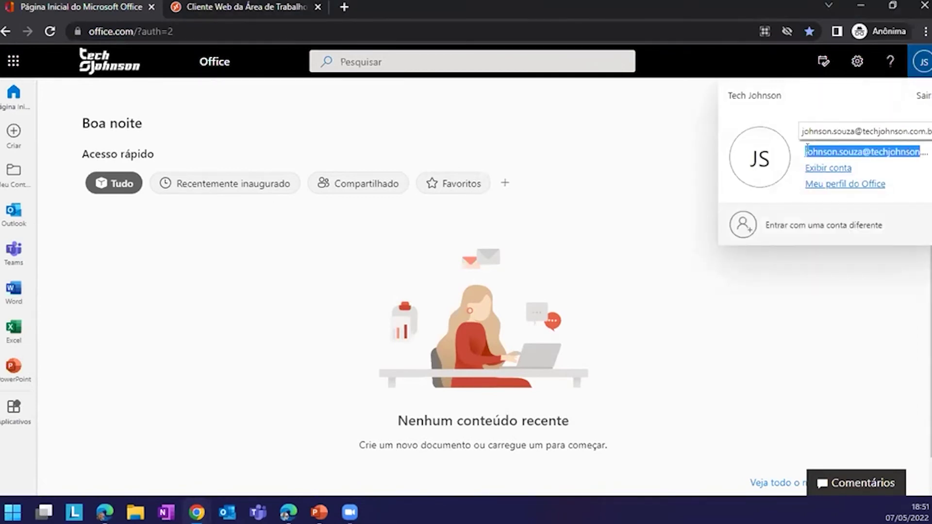
key(Escape)
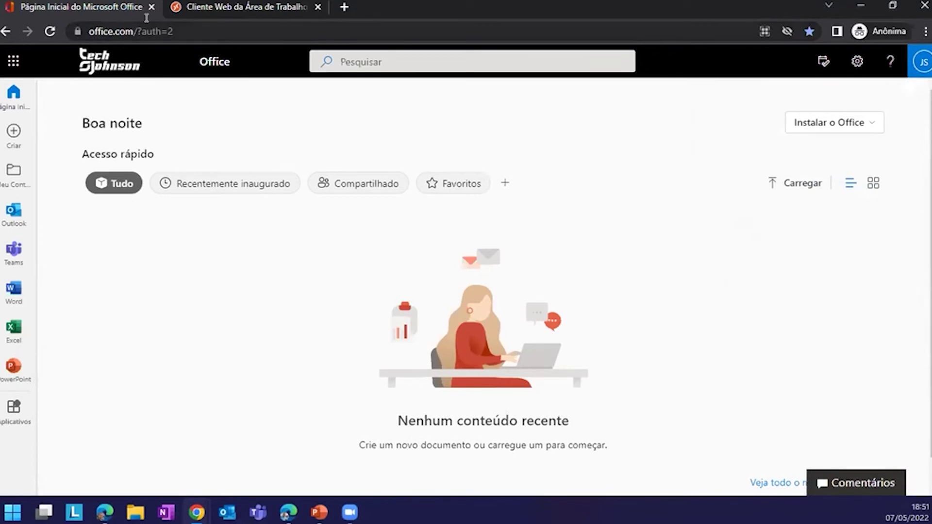
Close the remote desktop web client tab and search the Office home page for "window".
click(317, 7)
click(341, 51)
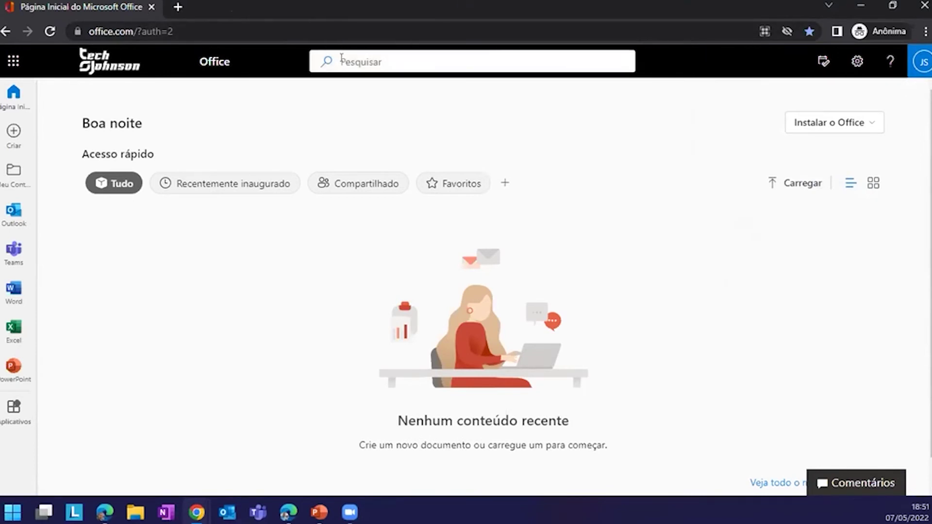
click(341, 58)
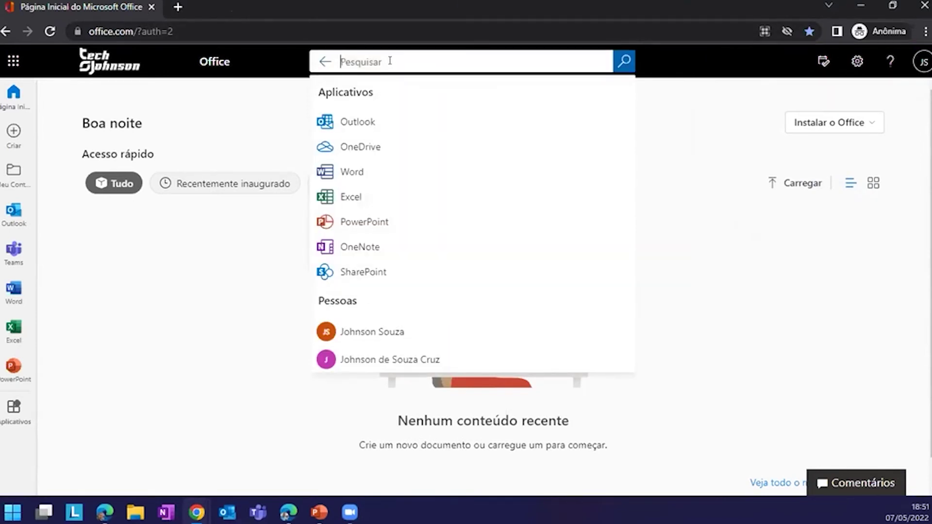
text(window)
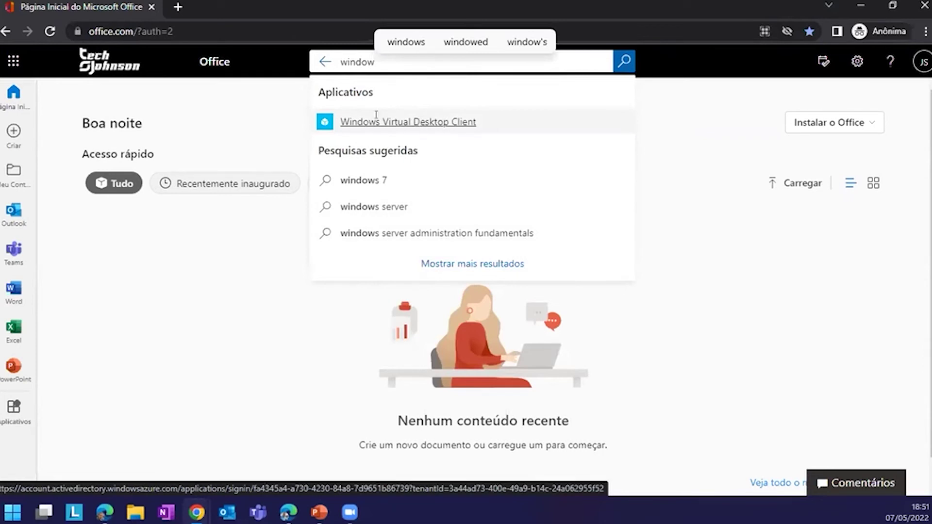
Open rdweb.wvd.microsoft.com/arm/webclient/index.html in a new tab and highlight the webclient part of the resulting address.
click(178, 7)
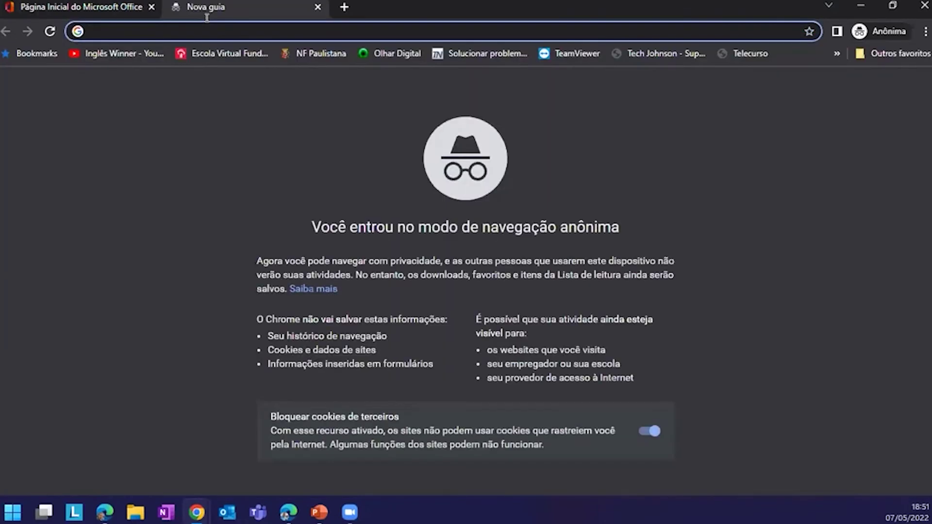
text(wvd)
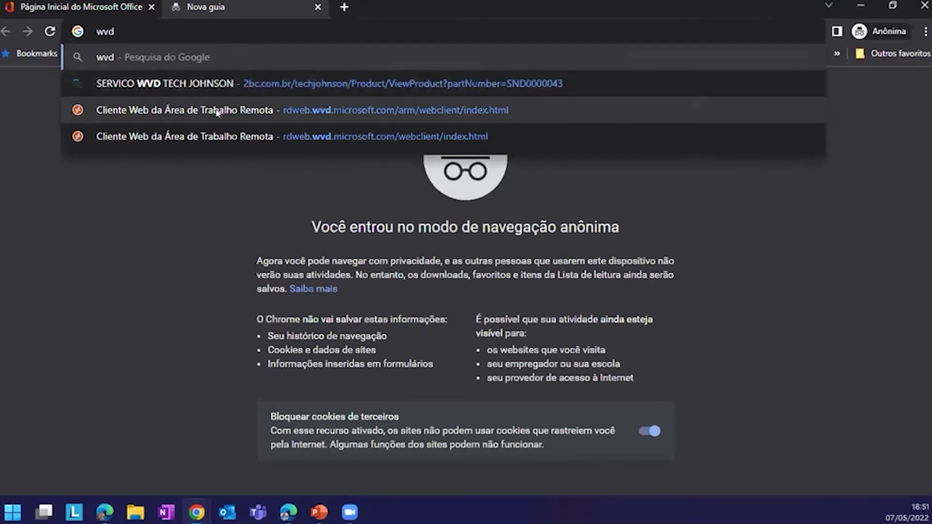
click(297, 110)
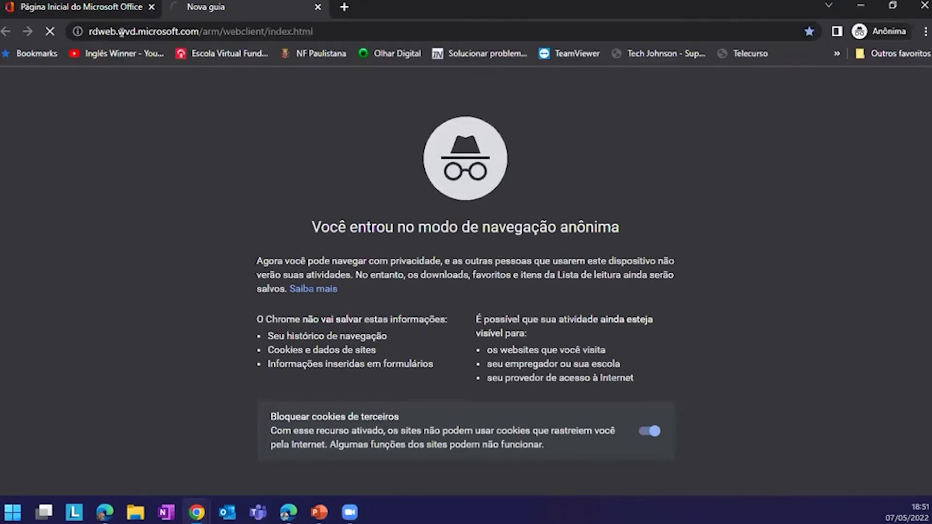
click(94, 25)
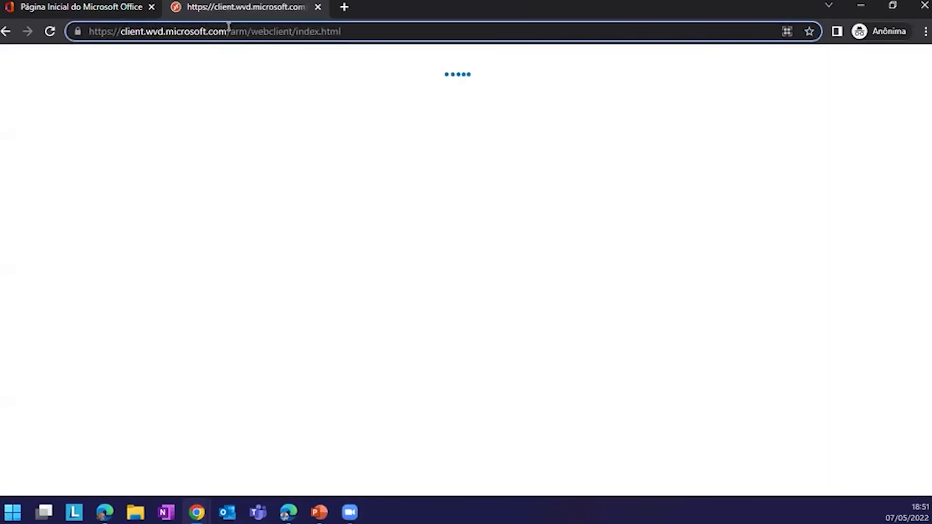
drag(230, 31, 298, 31)
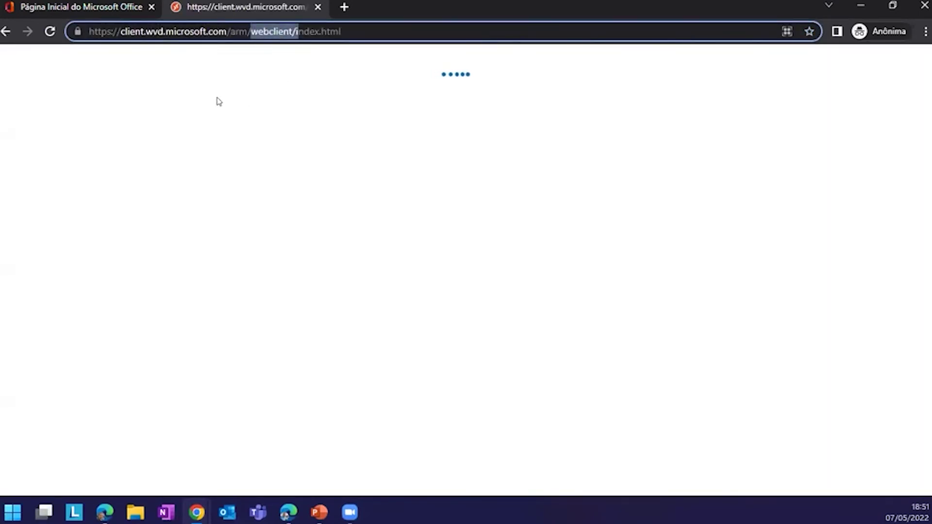
click(249, 87)
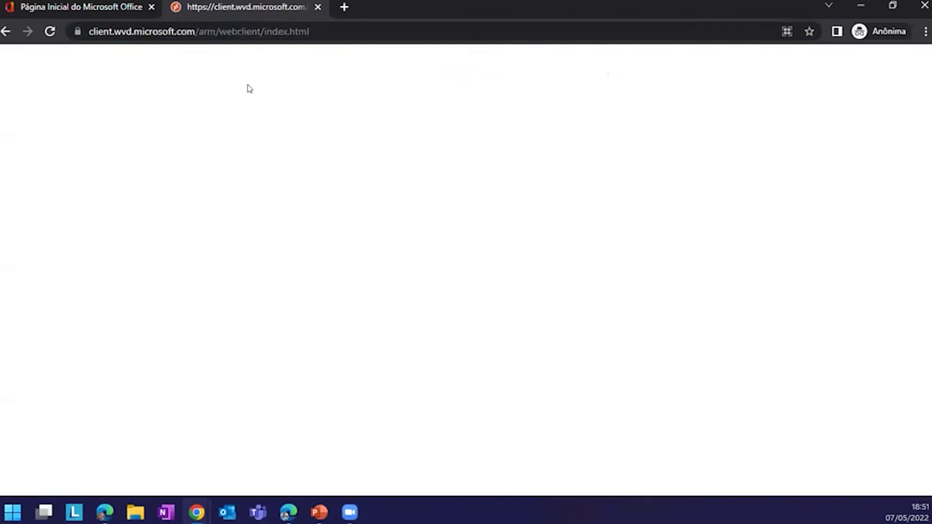
Dismiss the search suggestions on the Office home page, return to the web client tab and reload its address.
click(113, 9)
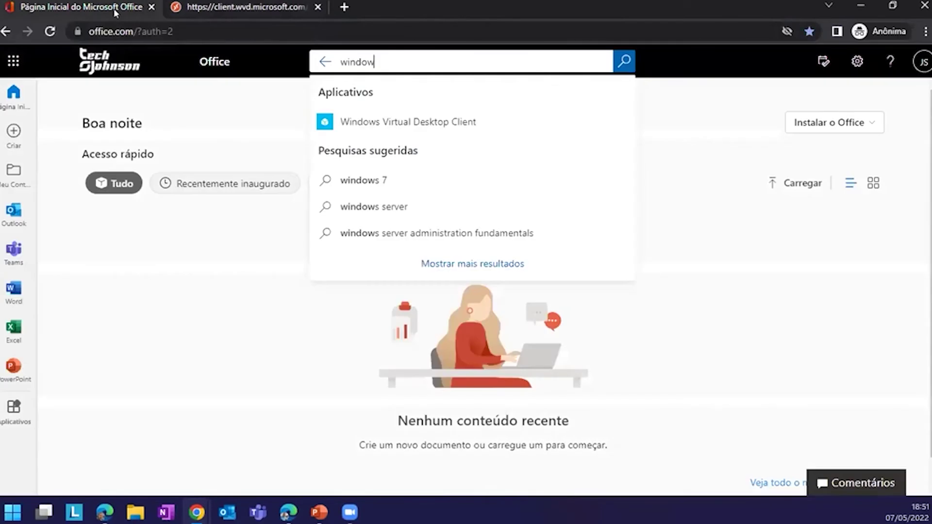
click(680, 121)
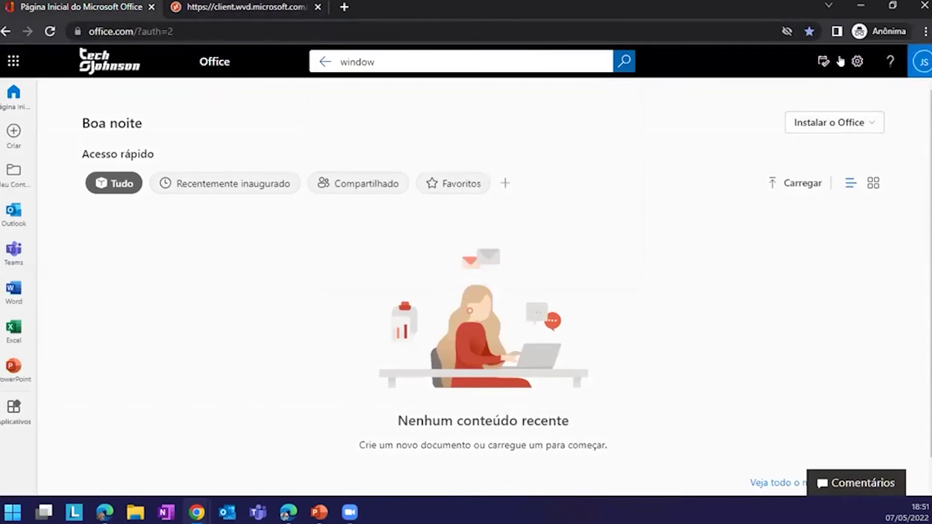
click(297, 9)
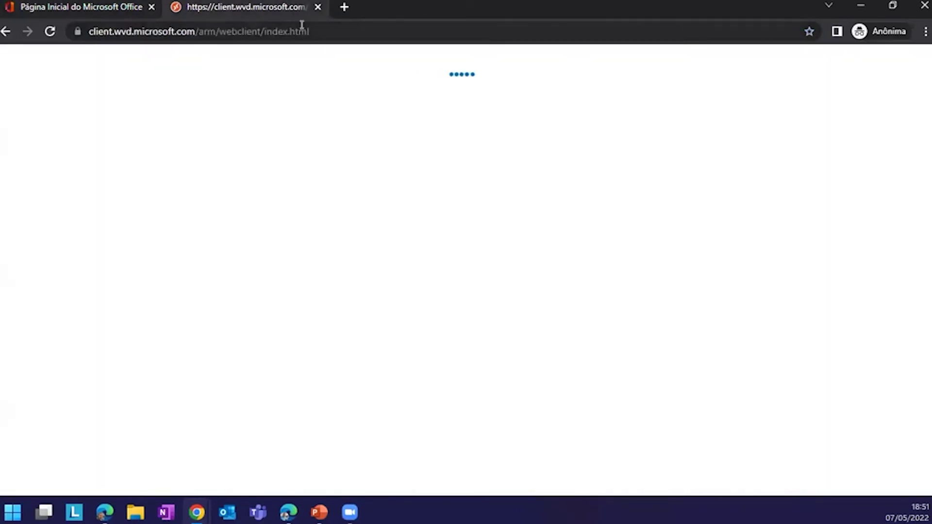
click(318, 28)
key(Return)
click(333, 28)
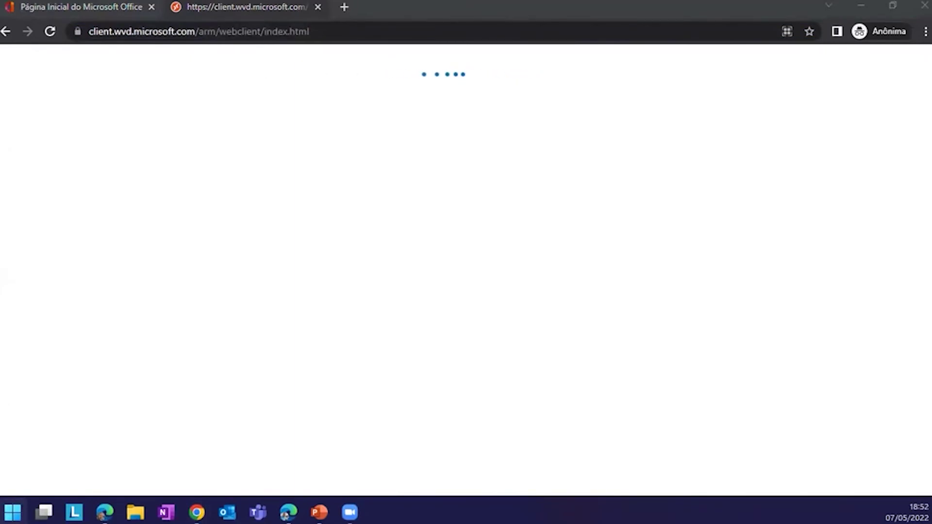
Copy the web client's full address, shorten it to client.wvd.microsoft.com/arm/webclient/ and load it.
click(248, 31)
key(ctrl+c)
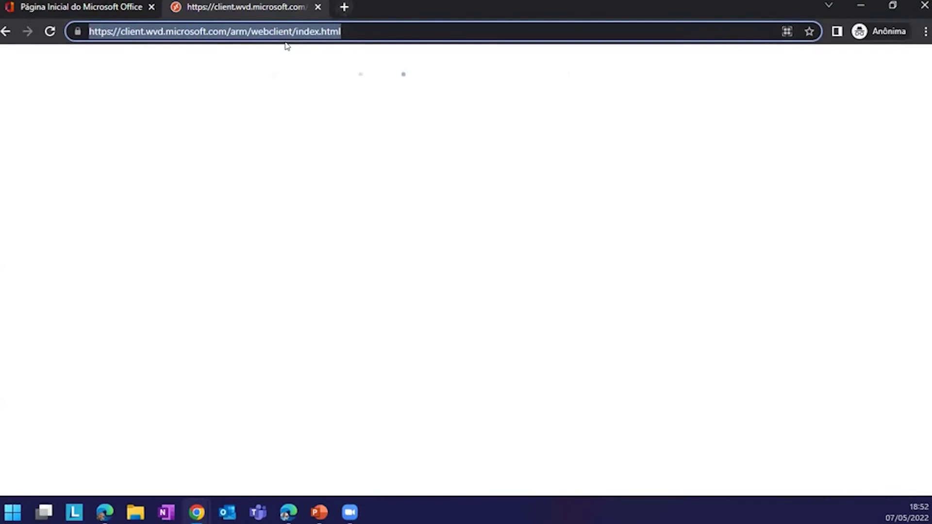
double_click(318, 31)
key(BackSpace)
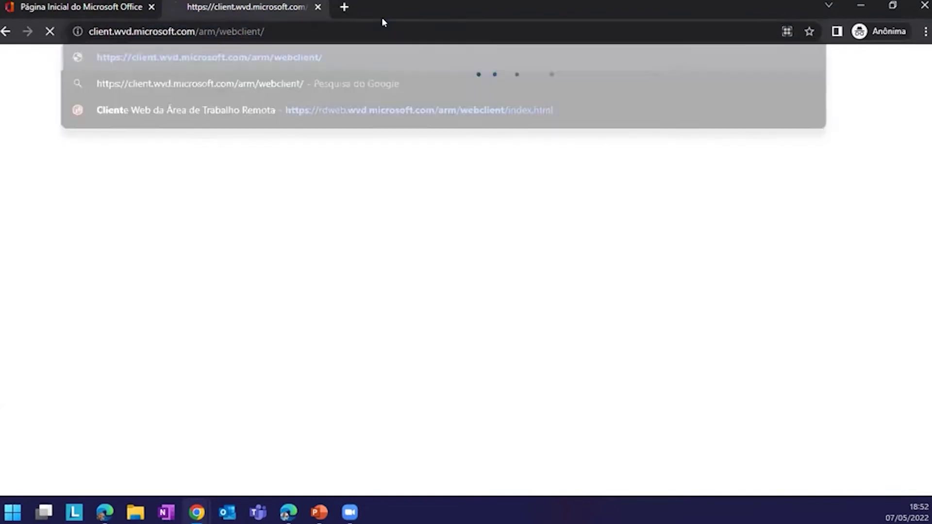
key(Return)
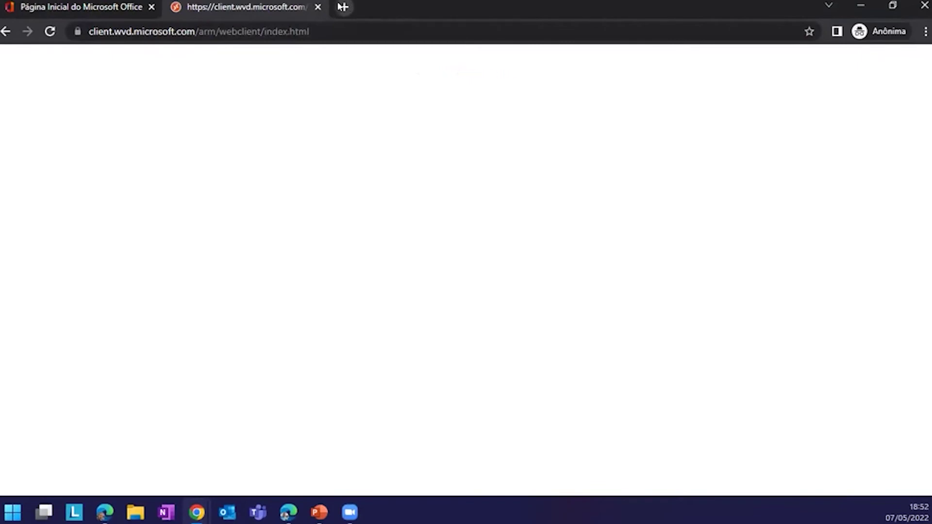
click(345, 6)
key(ctrl+v)
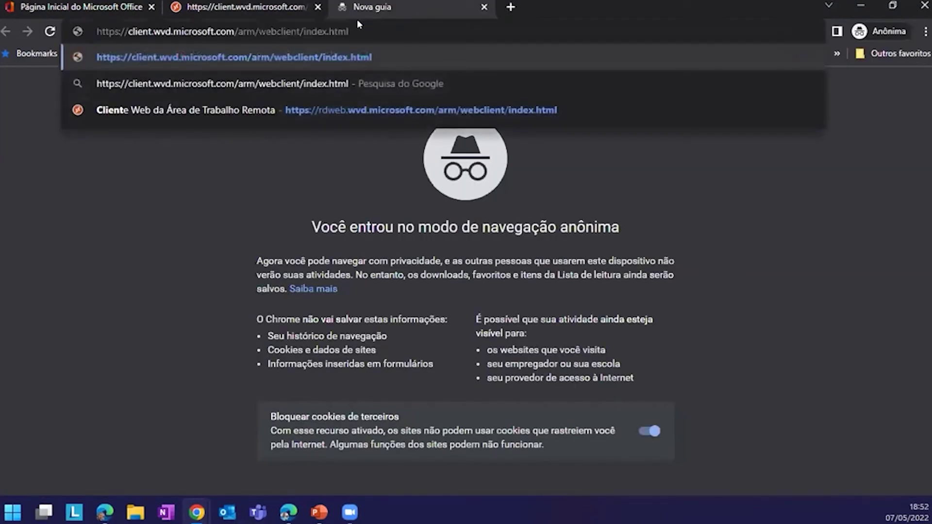
key(ctrl+shift+Left)
key(ctrl+shift+Left)
key(BackSpace)
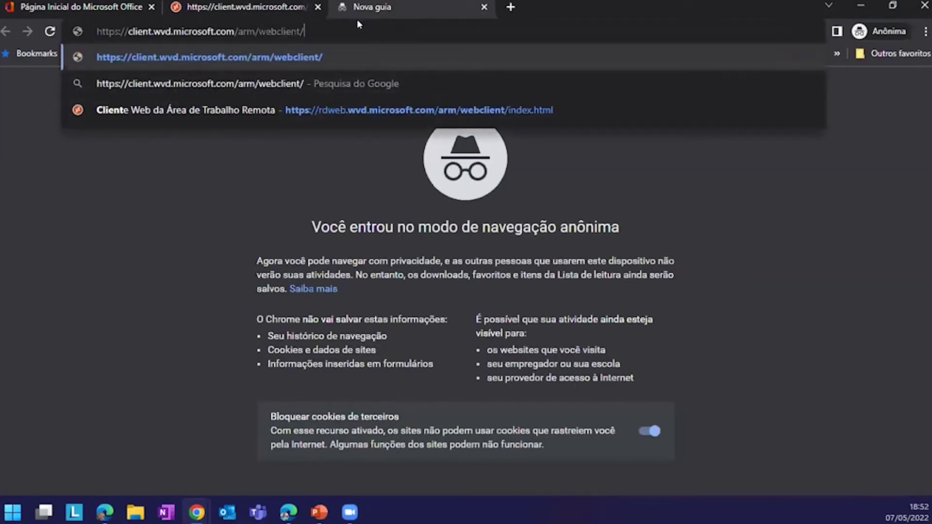
key(ctrl+w)
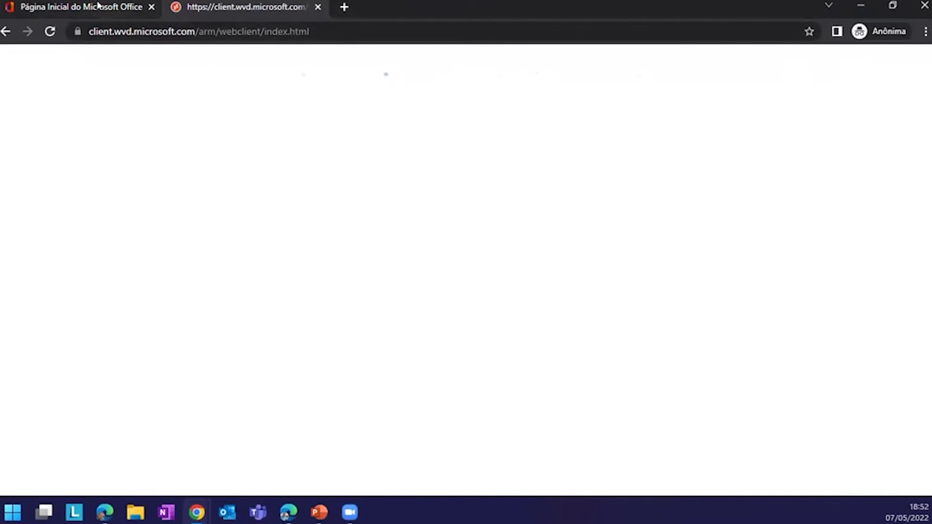
Close the stalled web client tab and load rdweb.wvd.microsoft.com/arm/webclient/index.html in a new tab.
click(319, 7)
click(178, 7)
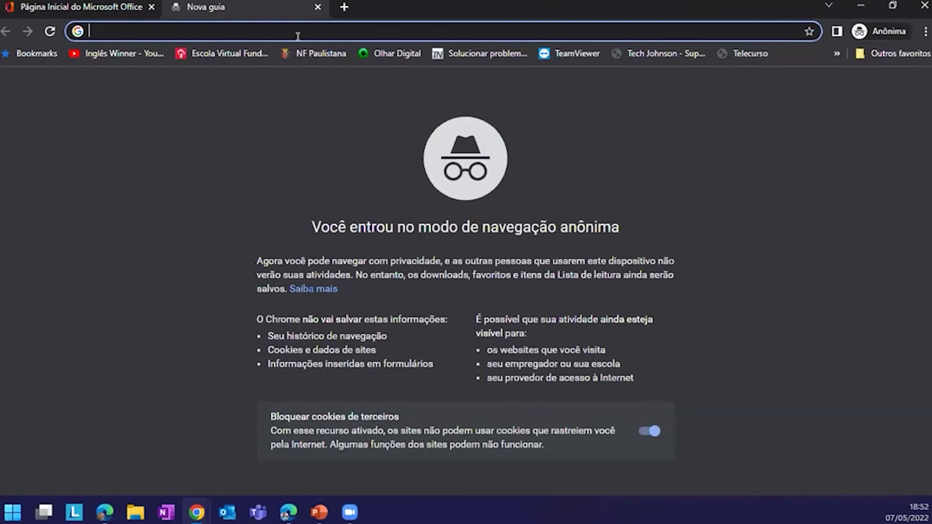
text(rdweb)
key(Down)
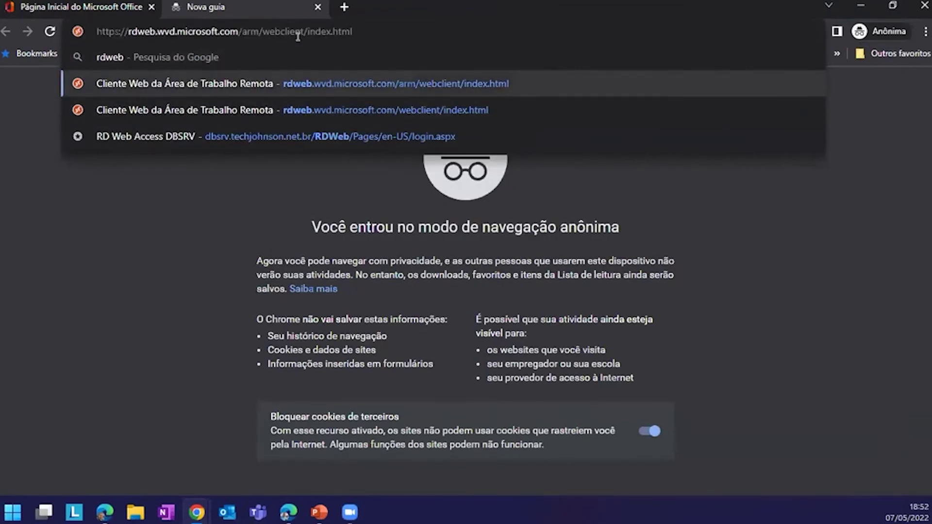
key(Return)
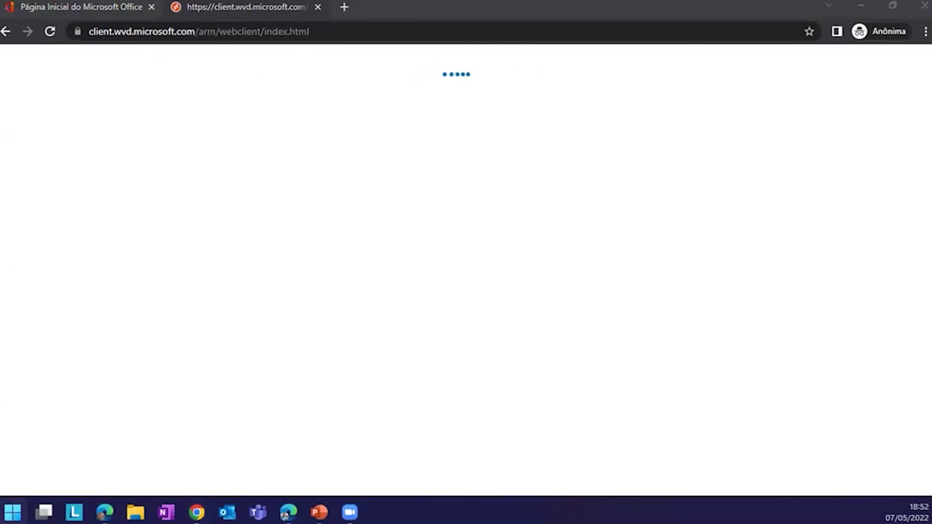
key(alt+Tab)
key(ctrl+v)
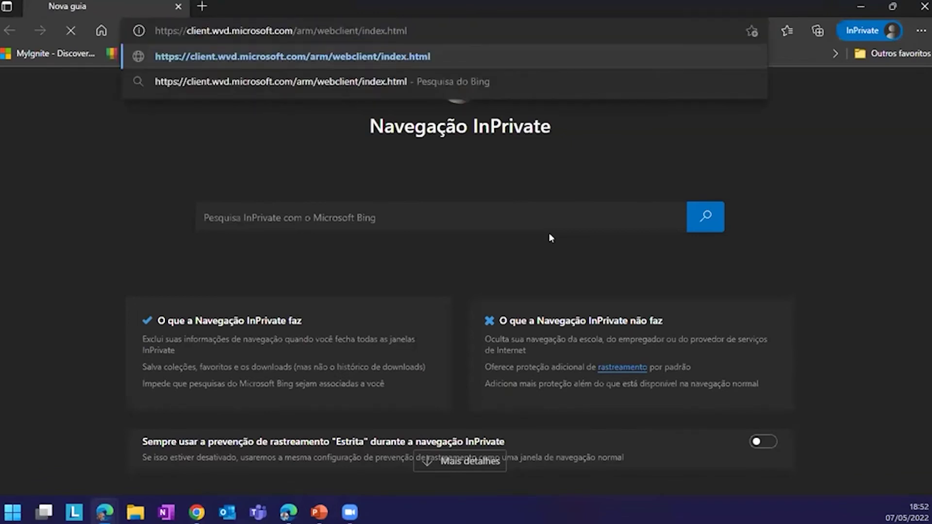
key(alt+Tab)
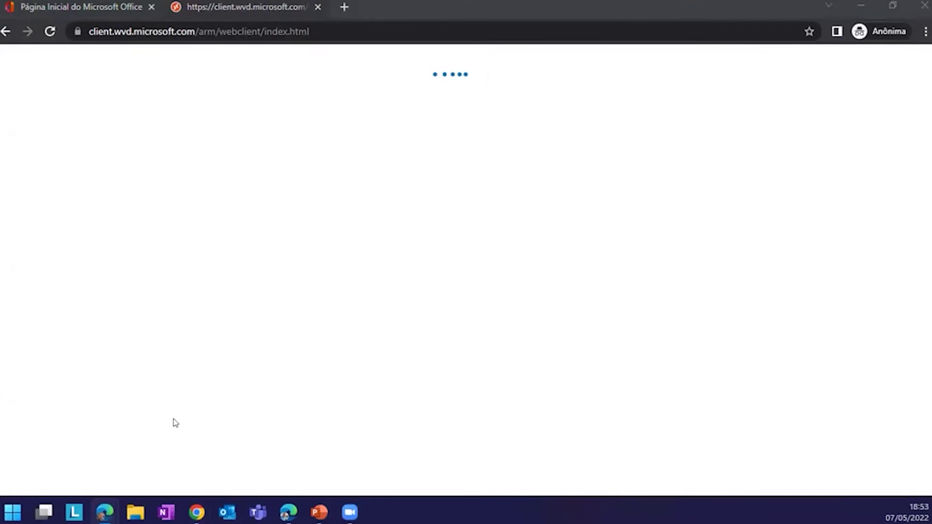
Switch to the Azure portal in Edge and examine the WVDTJ-DAG role assignments, highlighting the Desktop Virtualization User role.
click(289, 513)
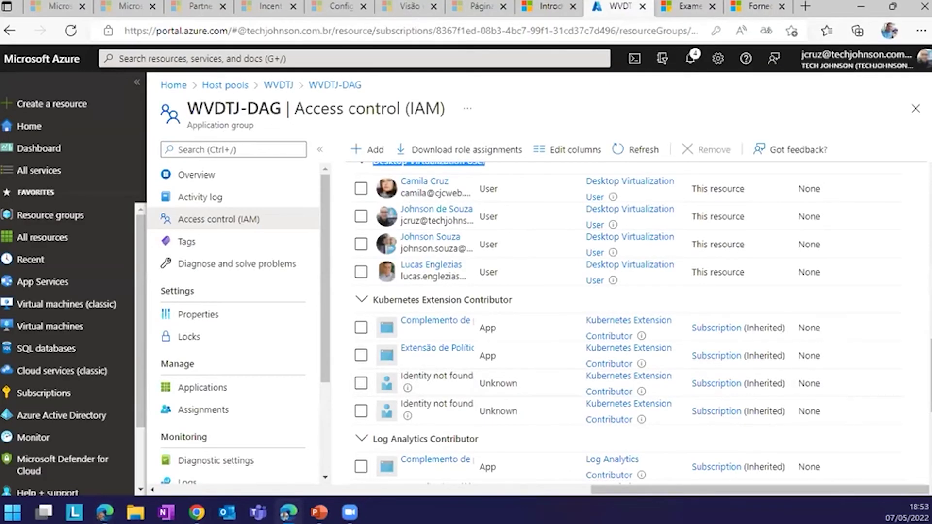
scroll(413, 257, up, 2)
click(413, 257)
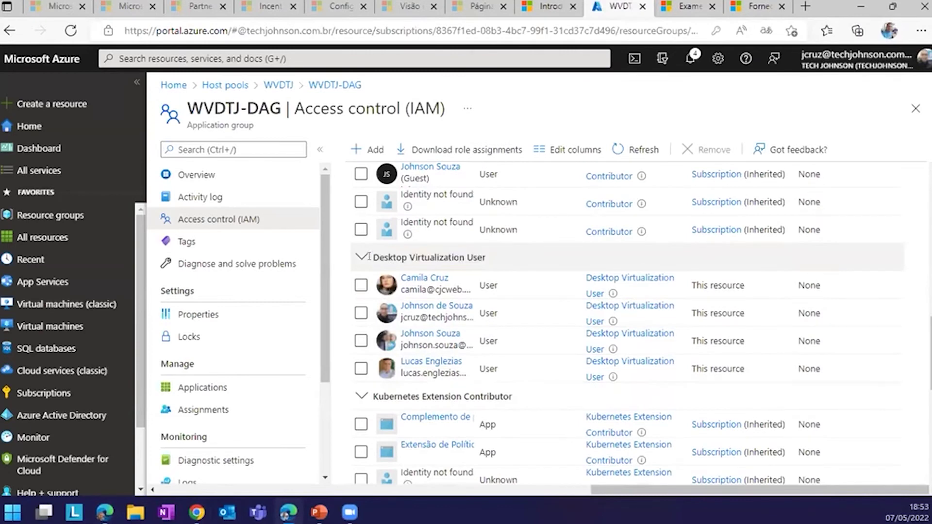
drag(373, 257, 517, 273)
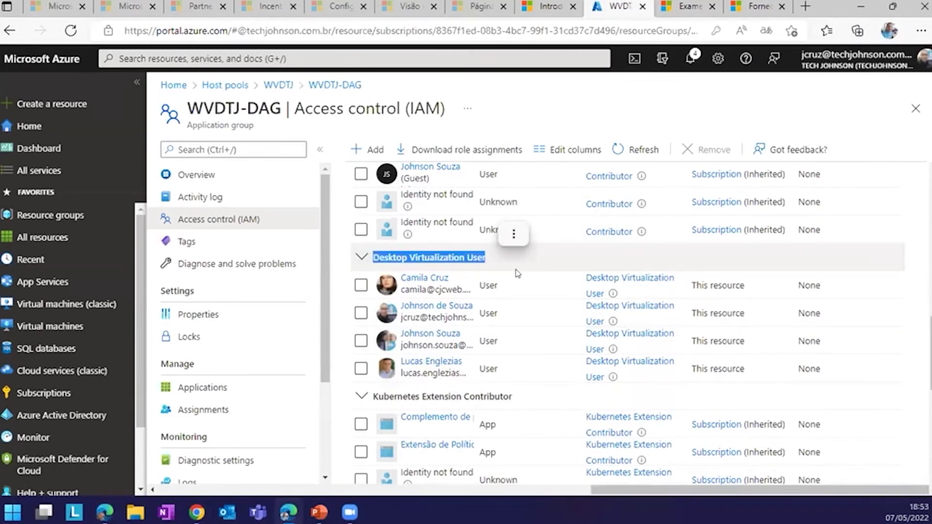
scroll(593, 258, down, 3)
scroll(593, 257, down, 2)
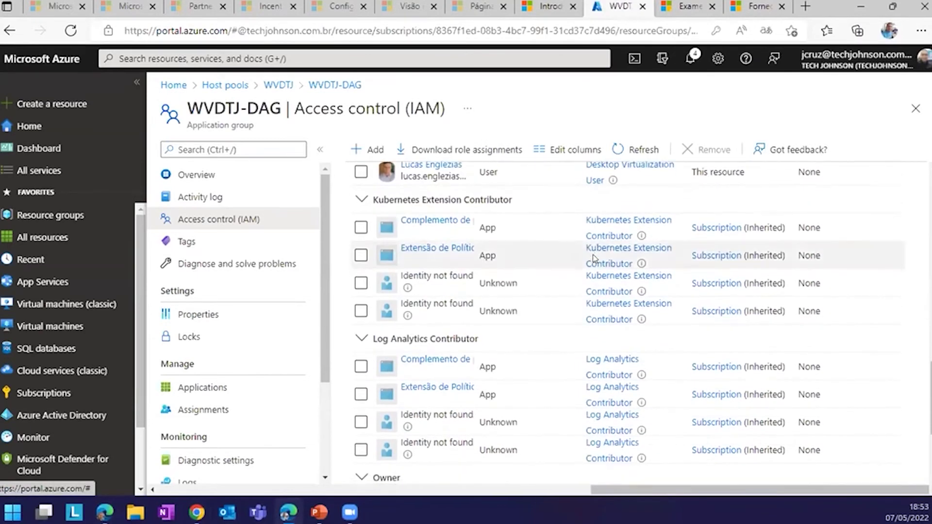
scroll(593, 258, down, 2)
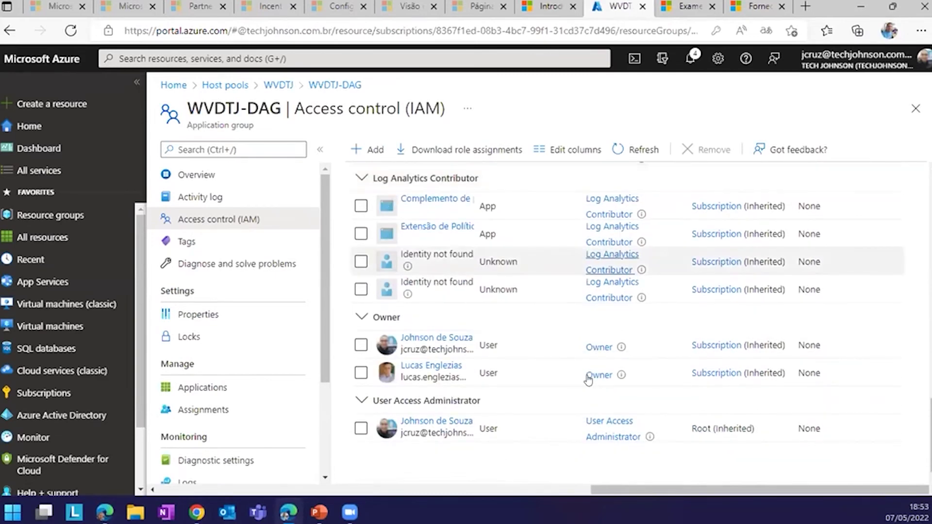
scroll(534, 349, up, 8)
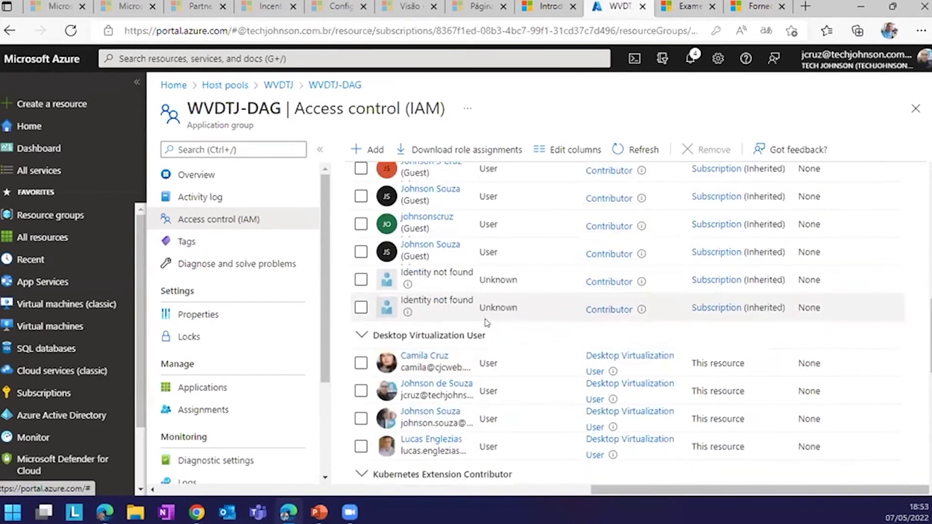
scroll(490, 323, up, 3)
scroll(499, 323, down, 2)
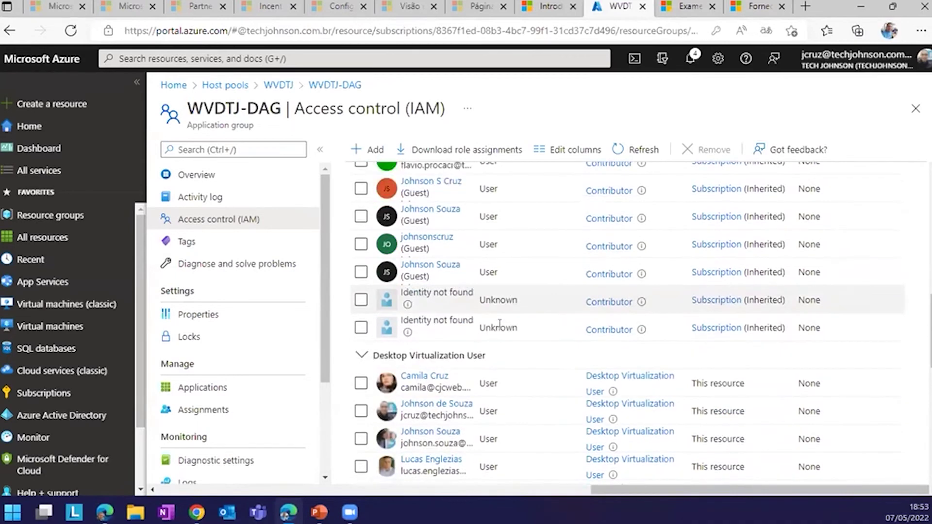
scroll(500, 323, down, 1)
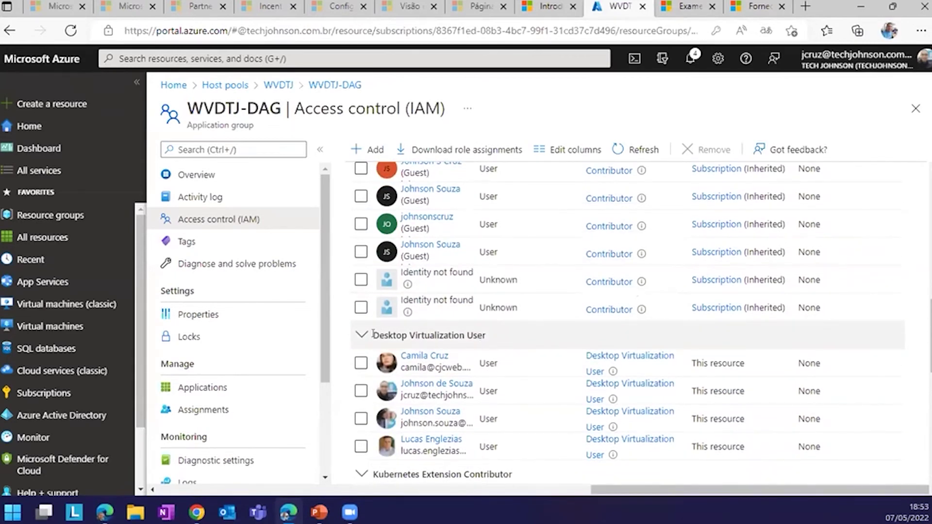
drag(373, 334, 465, 334)
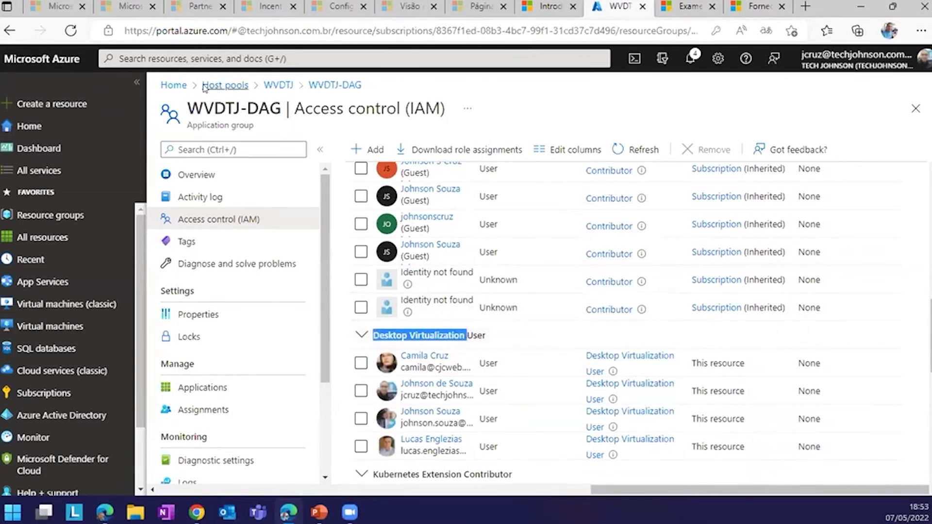
Open the role assignments in the access control of the WVDTJ-0 virtual machine.
click(173, 85)
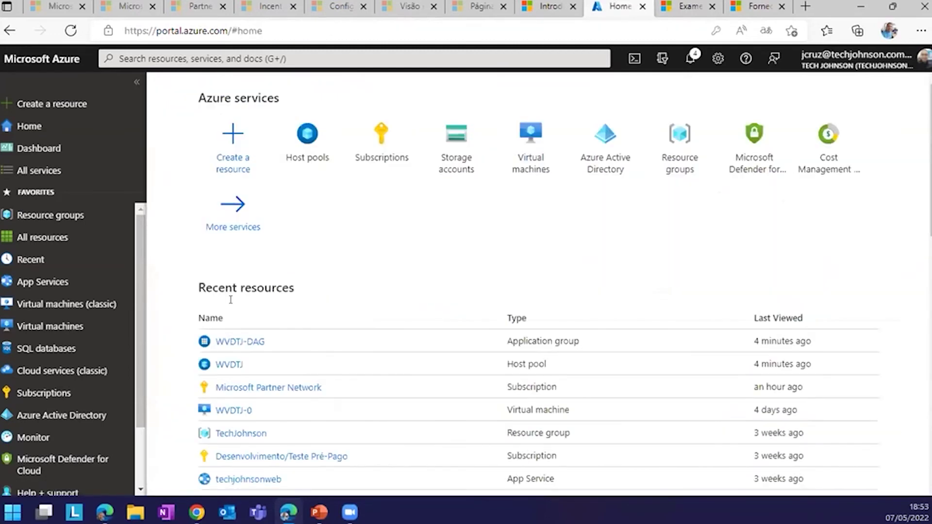
click(519, 149)
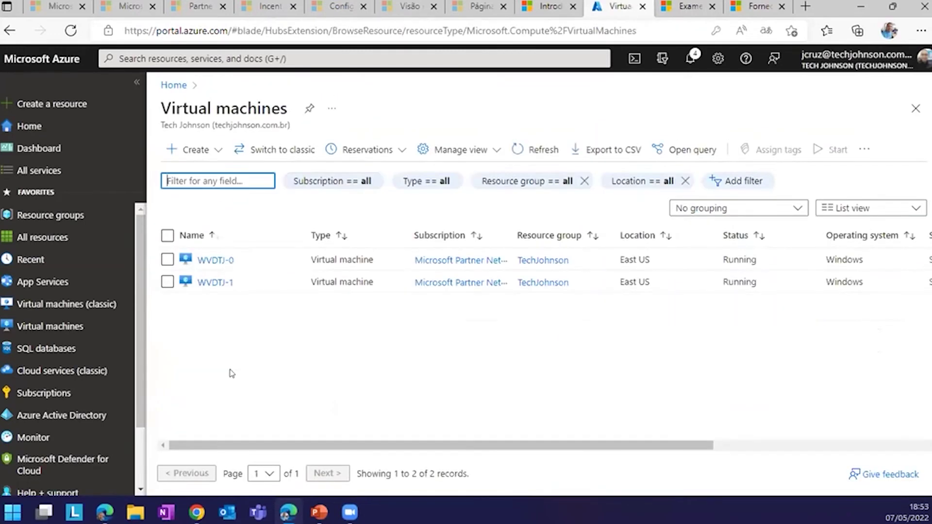
click(209, 261)
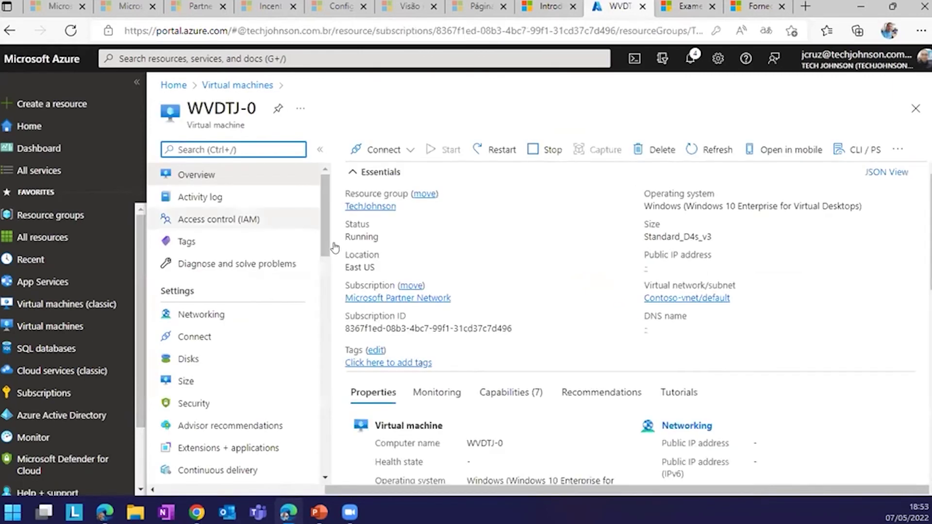
click(238, 219)
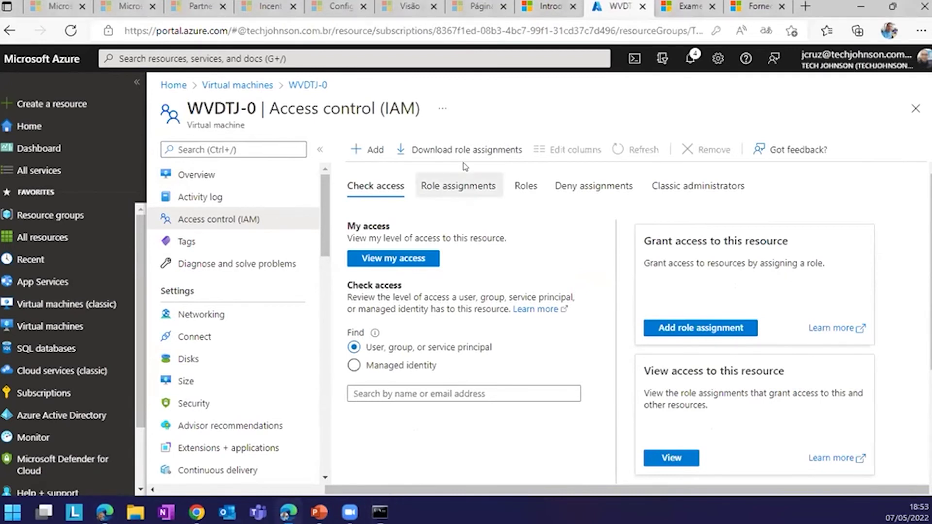
click(458, 186)
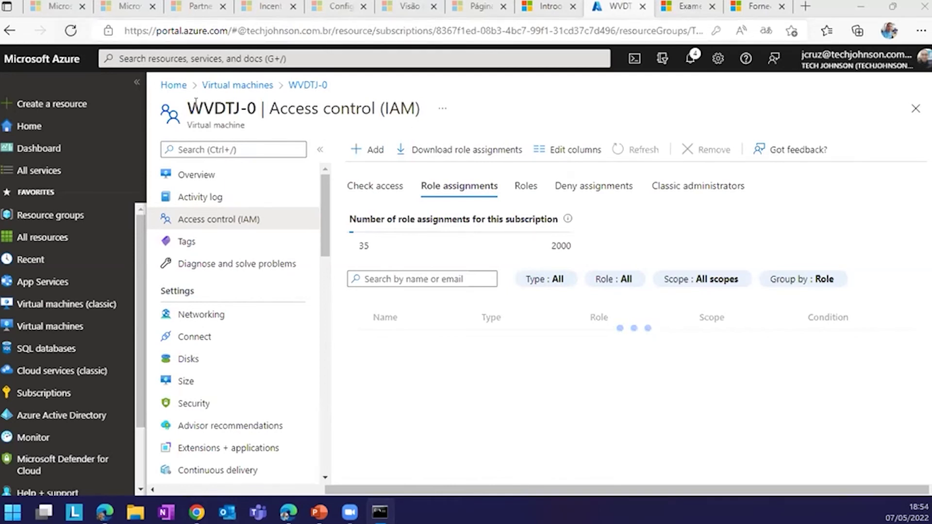
Open the Azure home page in a separate tab and reload the WVDTJ-0 role assignments page.
click(48, 125)
click(68, 131)
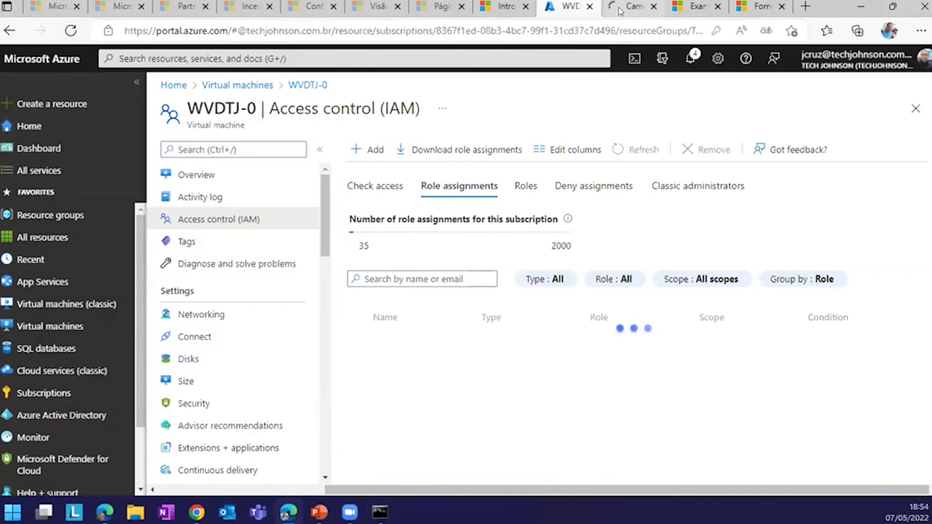
click(620, 10)
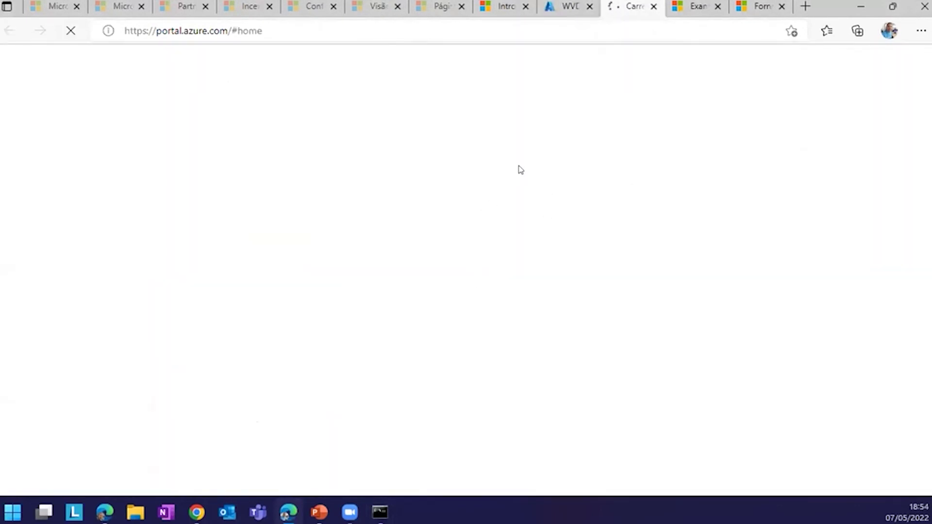
click(562, 6)
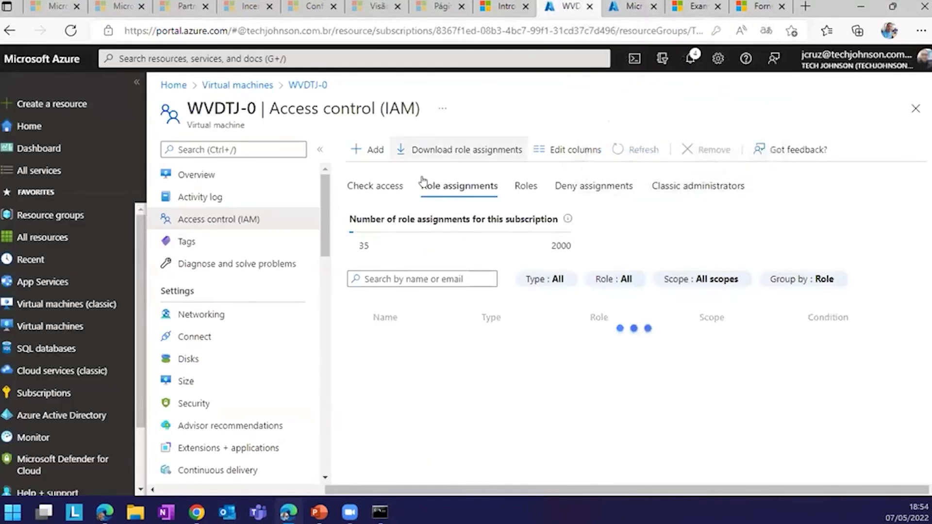
click(381, 186)
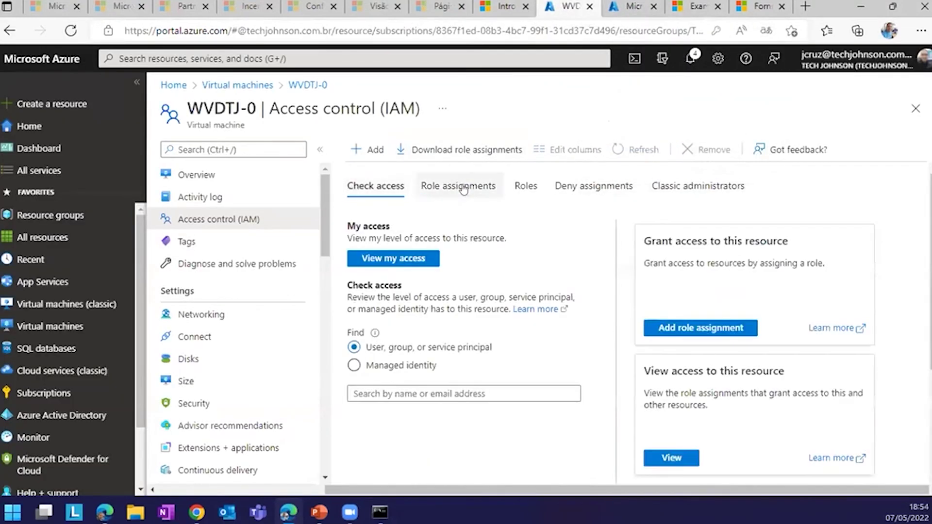
click(459, 187)
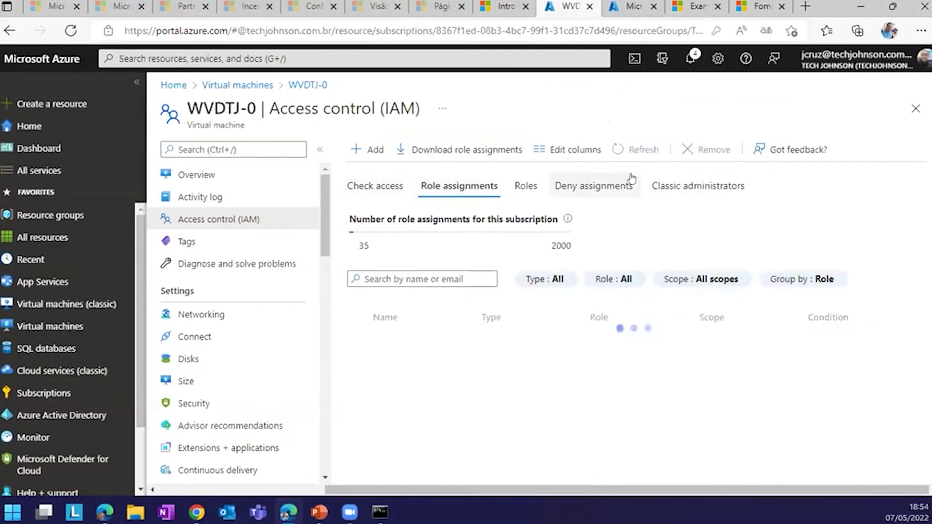
click(70, 31)
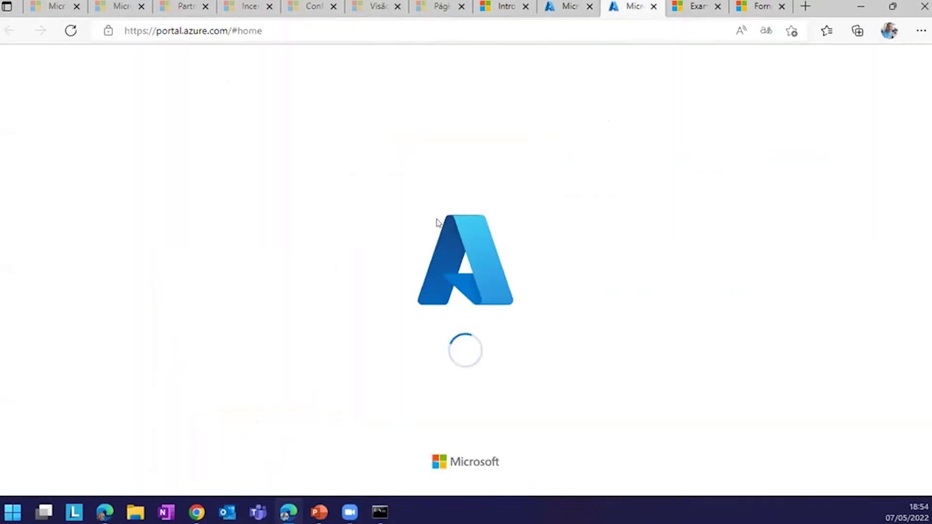
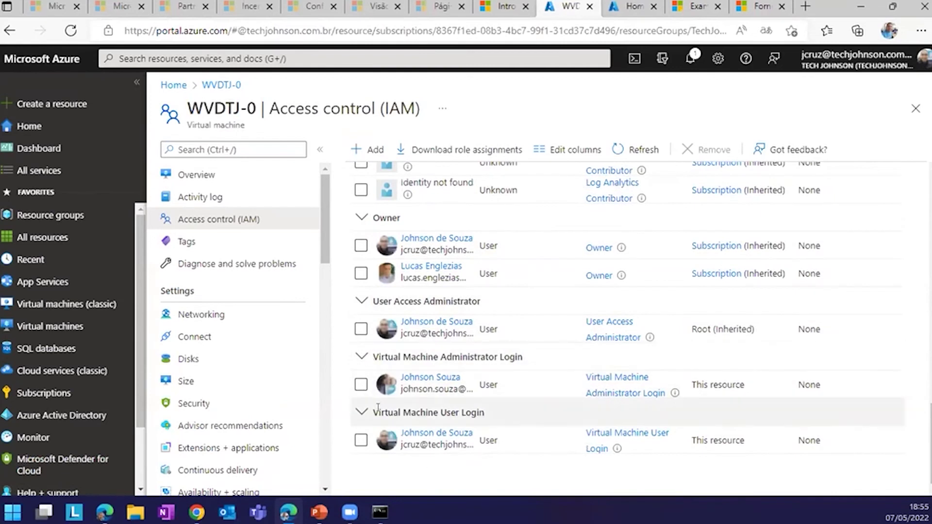
Highlight the Virtual Machine User Login role heading in the WVDTJ-0 role assignments.
drag(369, 408, 502, 415)
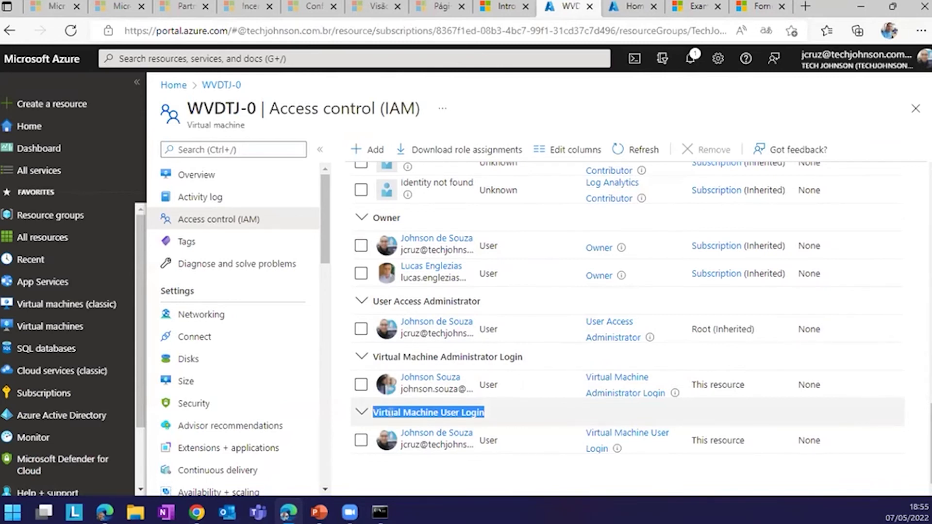
click(391, 413)
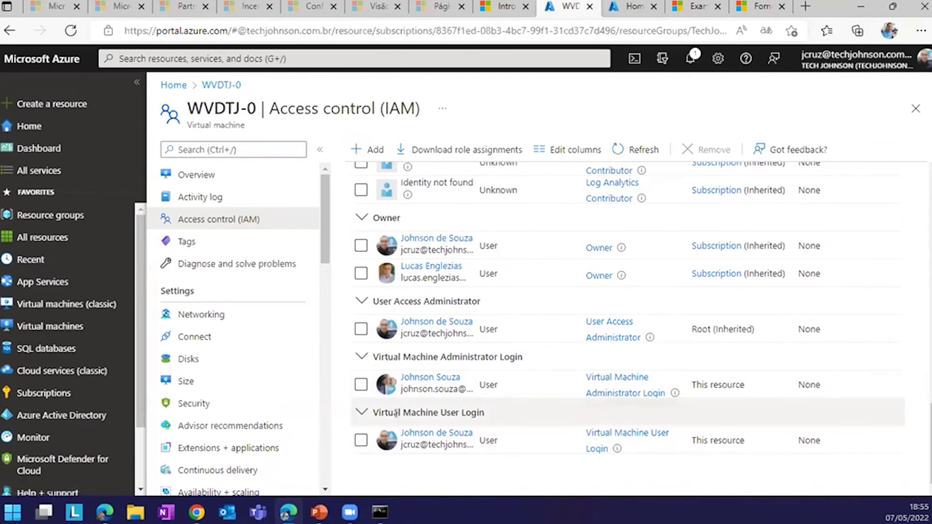
drag(373, 413, 482, 403)
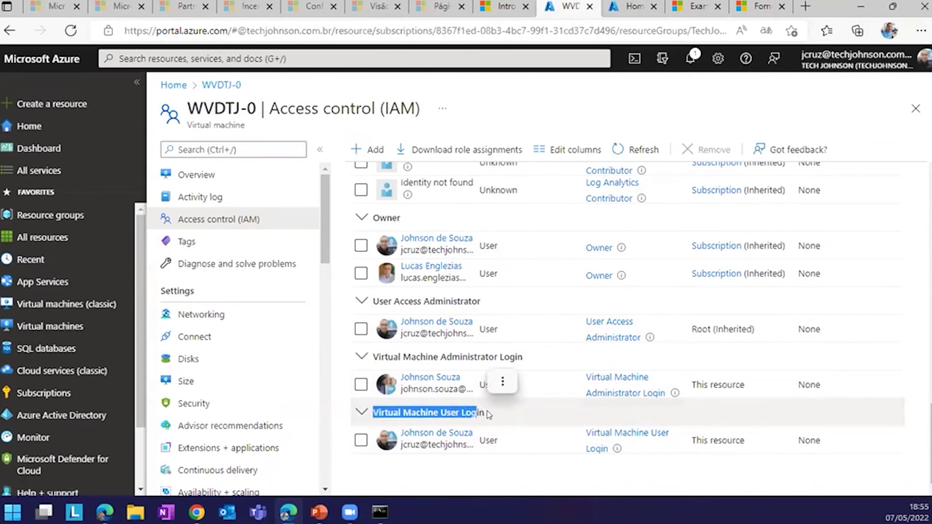
Open the WVDTJ host pool from the host pools list in the second portal tab.
click(631, 7)
click(369, 157)
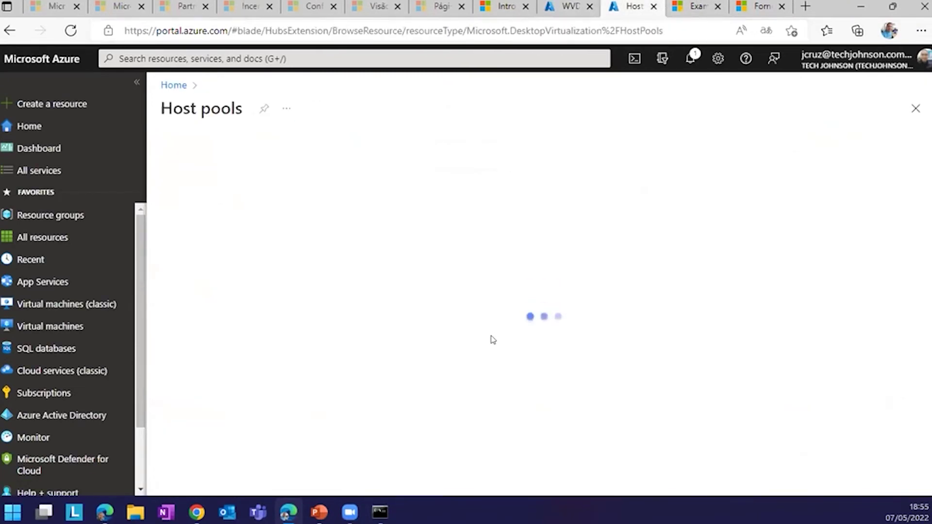
click(209, 282)
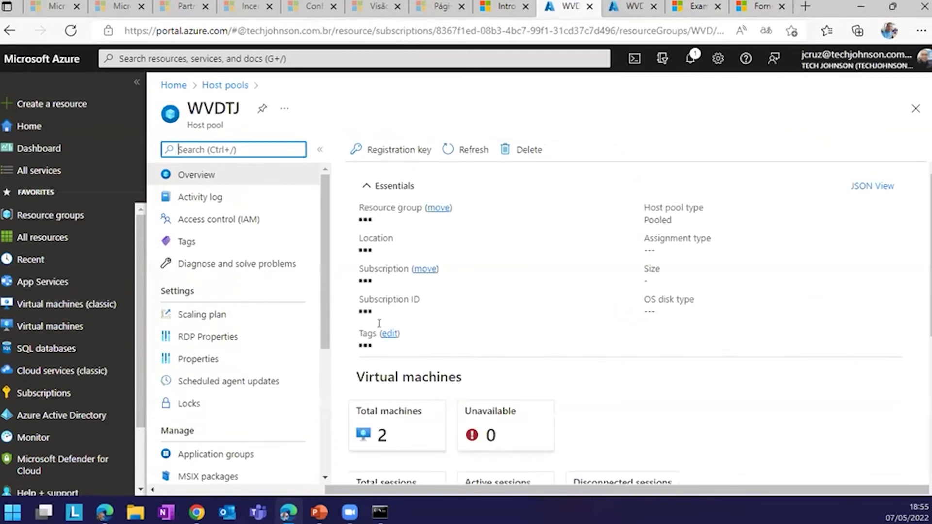
scroll(292, 358, down, 4)
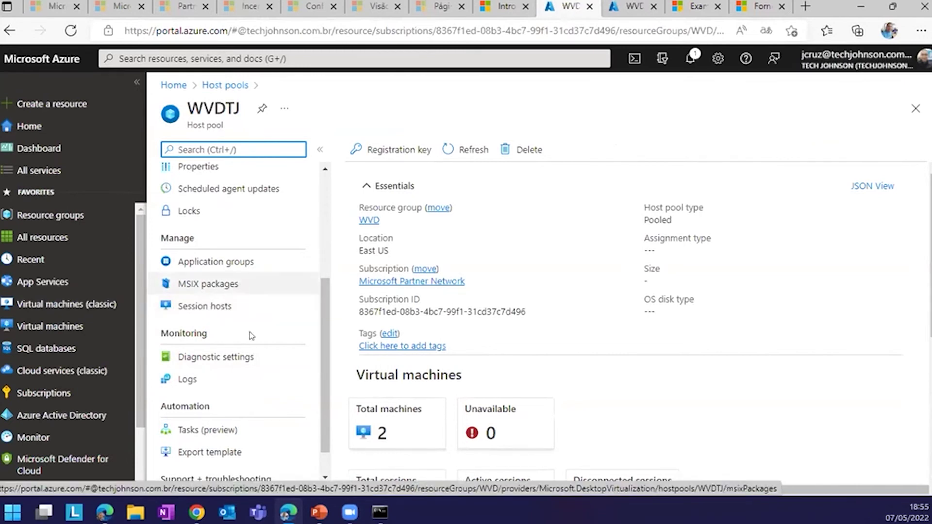
Open the role assignments in the access control of the WVDTJ-DAG application group.
scroll(232, 330, up, 1)
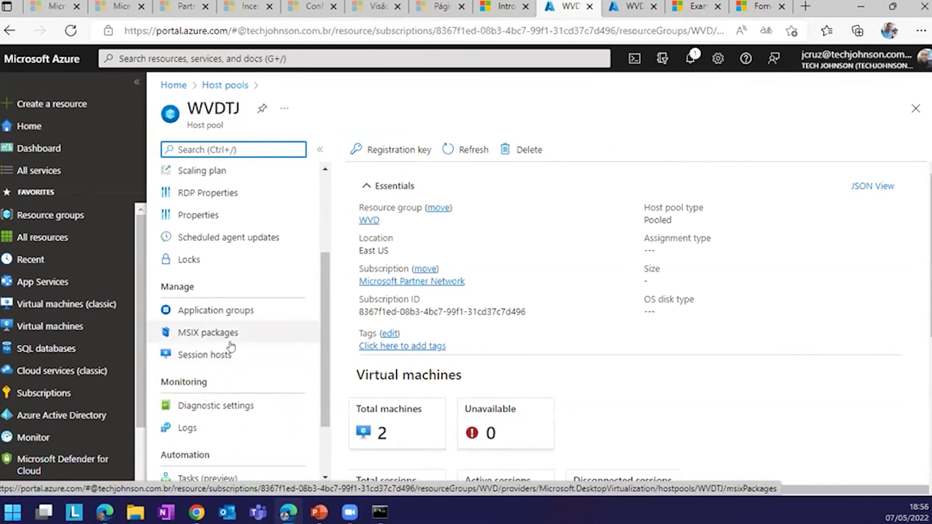
click(232, 314)
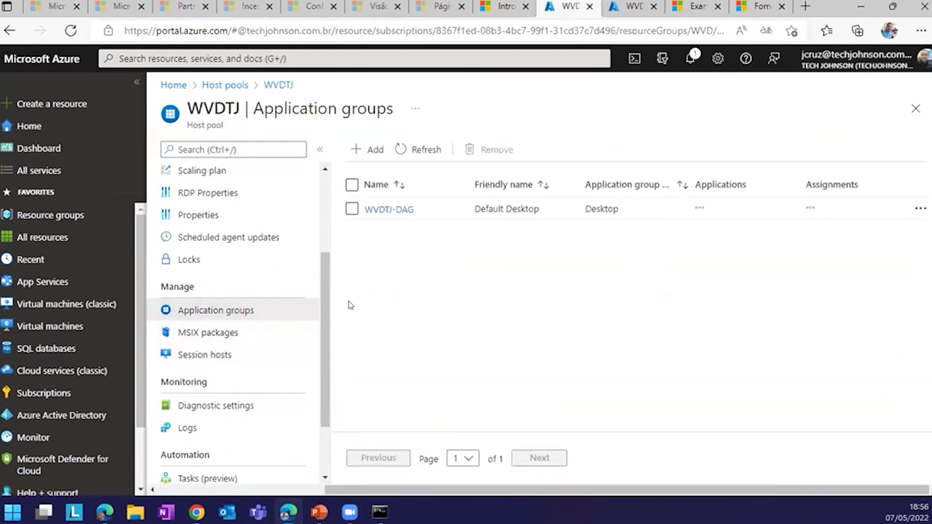
click(384, 210)
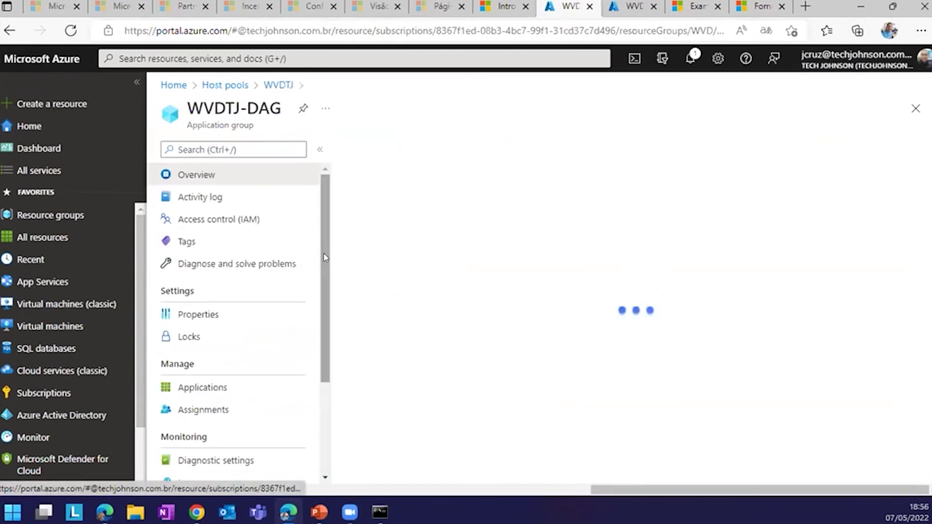
click(254, 221)
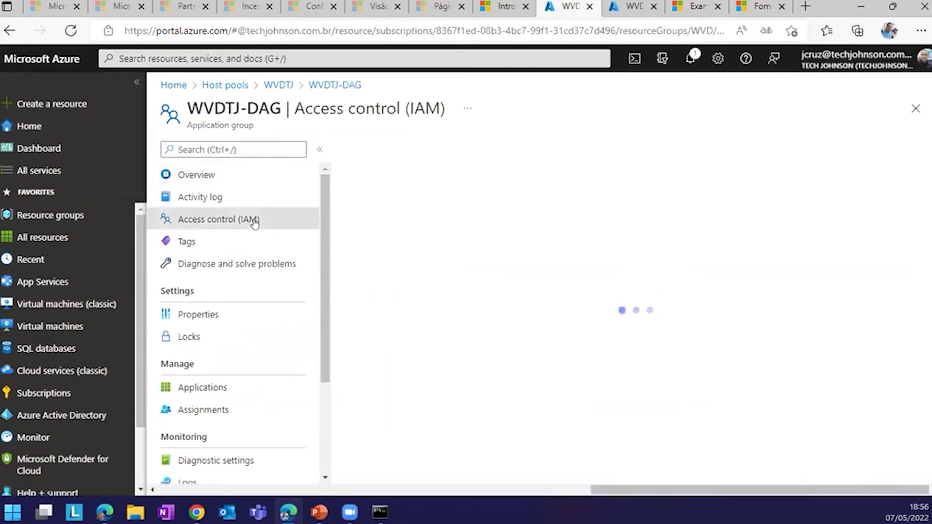
click(457, 187)
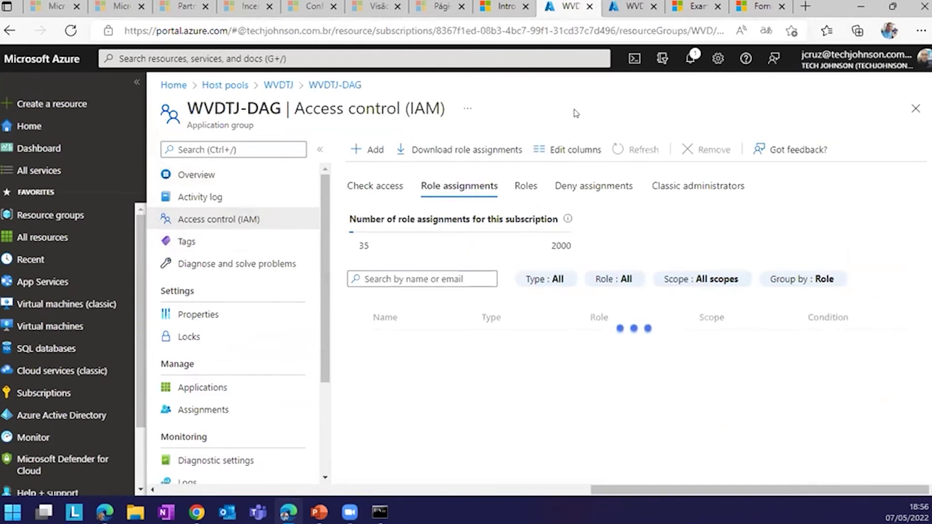
Return to the WVDTJ-0 role assignments and highlight the Virtual machine resource type and the Virtual Machine User Login heading.
click(622, 6)
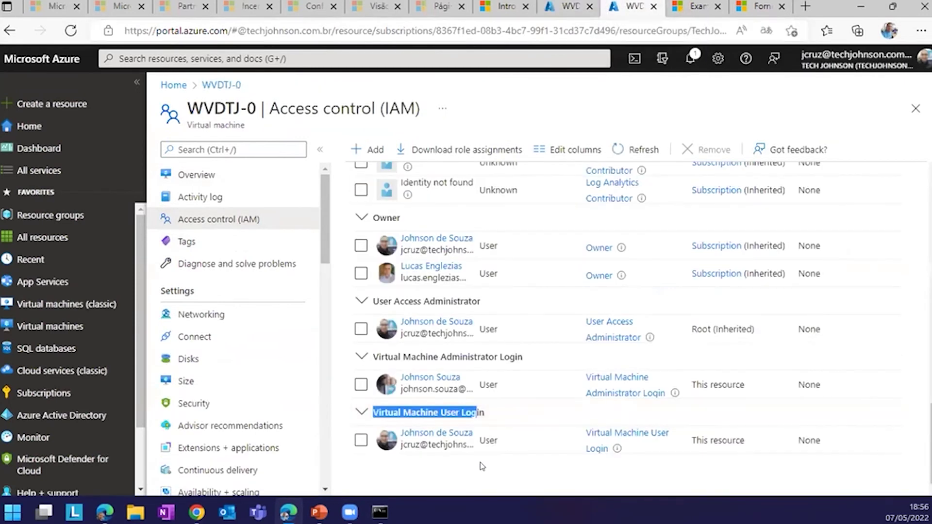
drag(186, 119, 245, 125)
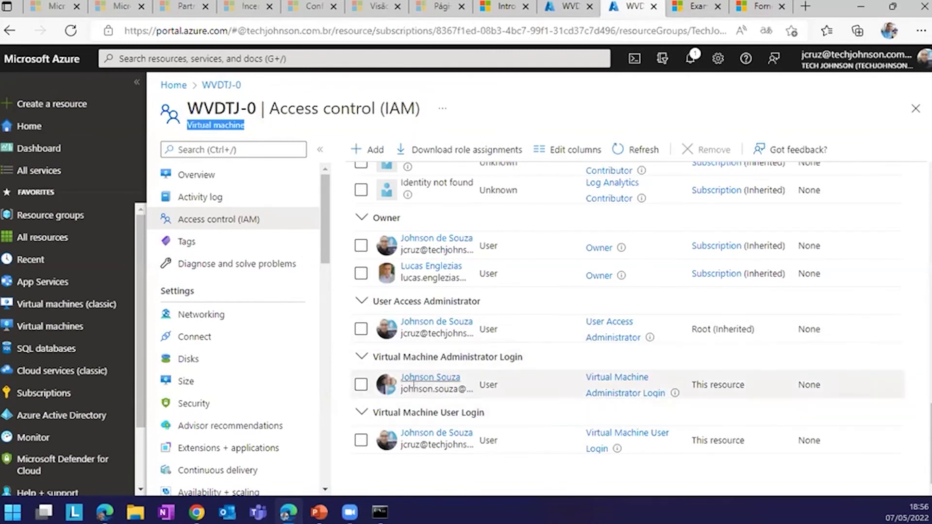
drag(477, 412, 375, 412)
Find and highlight the Desktop Virtualization User role heading in the WVDTJ-DAG role assignments.
click(563, 10)
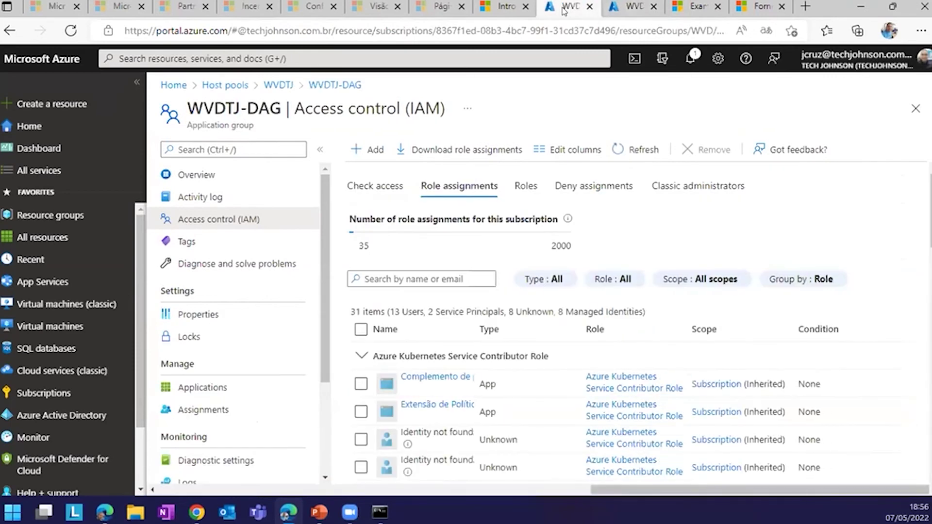
scroll(548, 384, down, 10)
scroll(528, 370, down, 5)
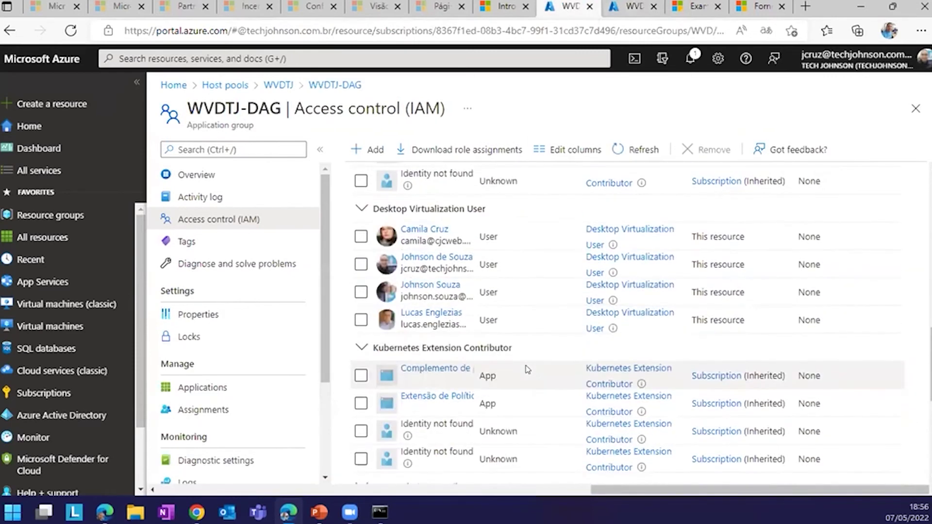
scroll(437, 340, up, 3)
scroll(362, 304, down, 1)
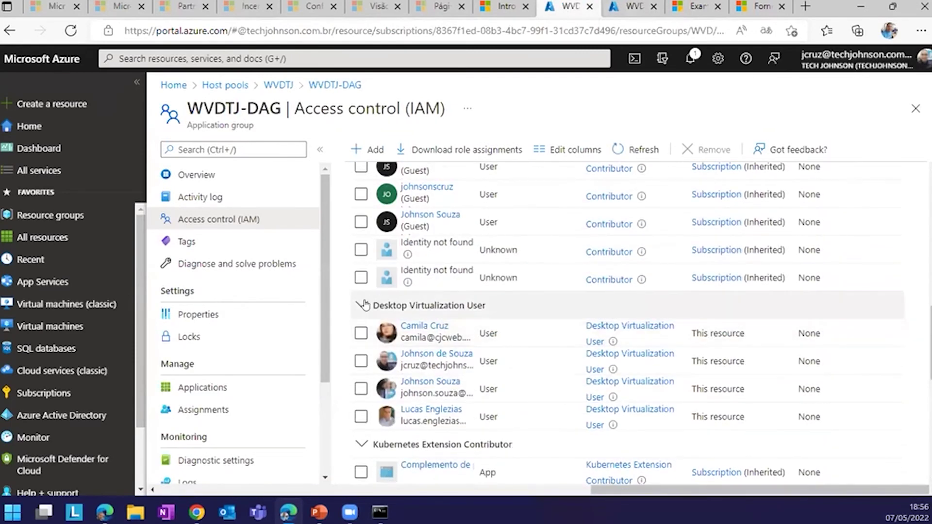
drag(487, 305, 370, 306)
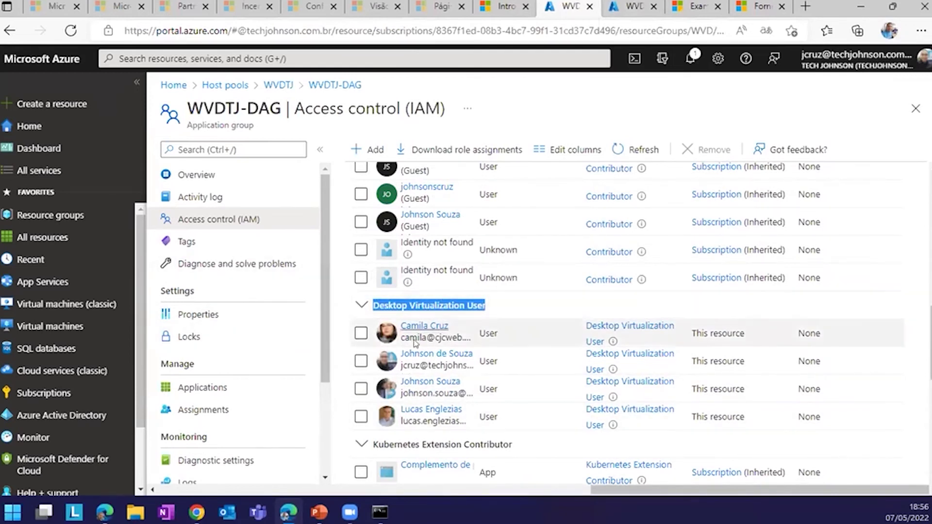
scroll(233, 340, down, 5)
scroll(230, 363, up, 4)
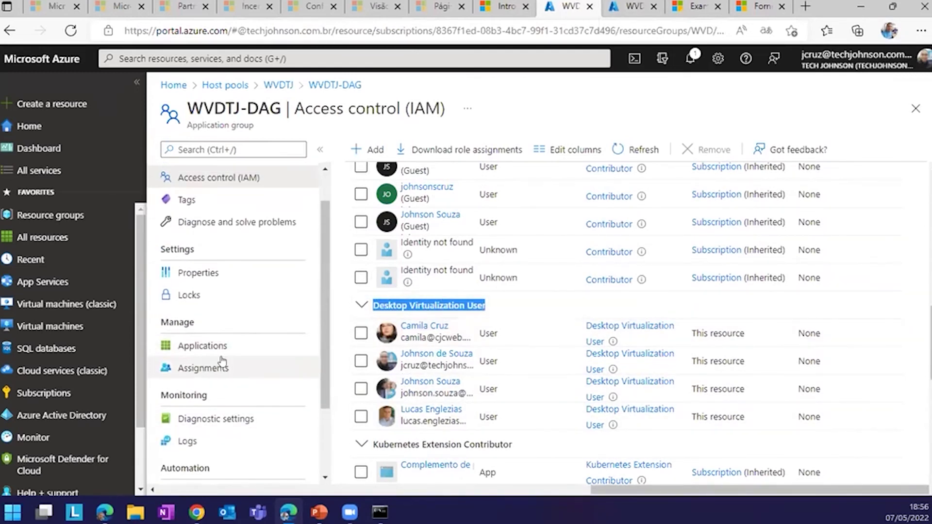
scroll(219, 358, up, 1)
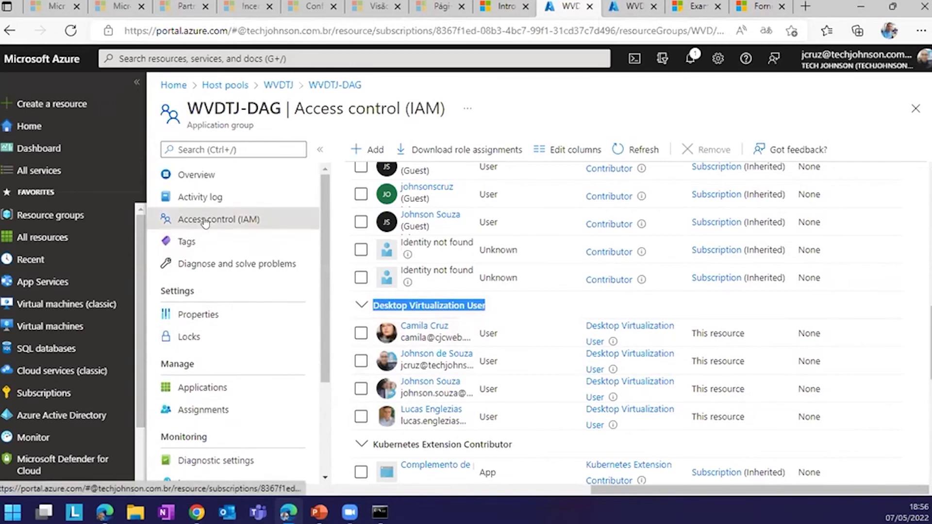
Highlight the Virtual Machine User Login and Virtual Machine Administrator Login role headings for the WVDTJ-0 virtual machine.
click(631, 6)
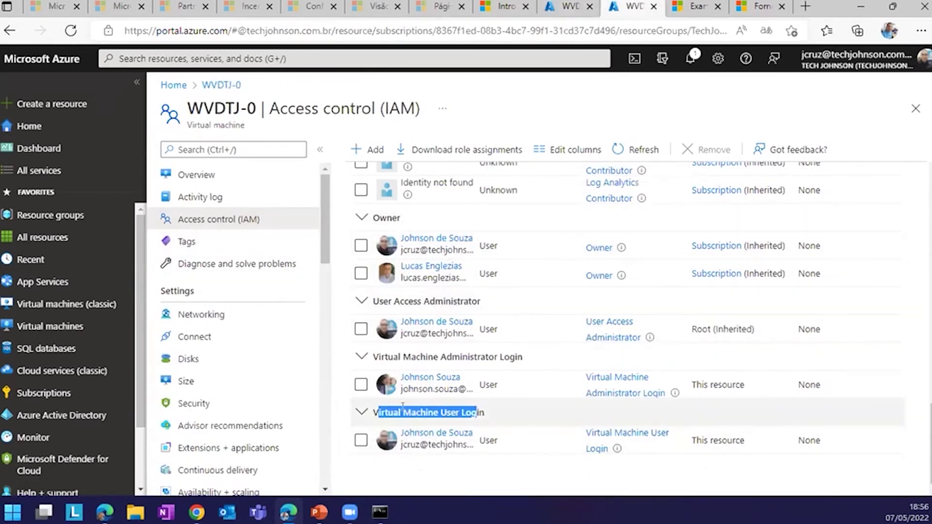
click(375, 406)
drag(375, 407, 485, 413)
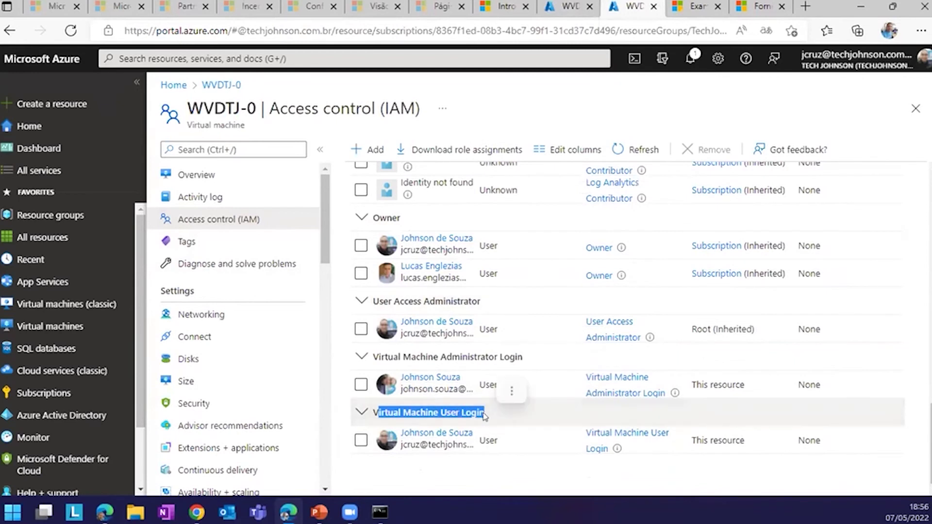
click(480, 412)
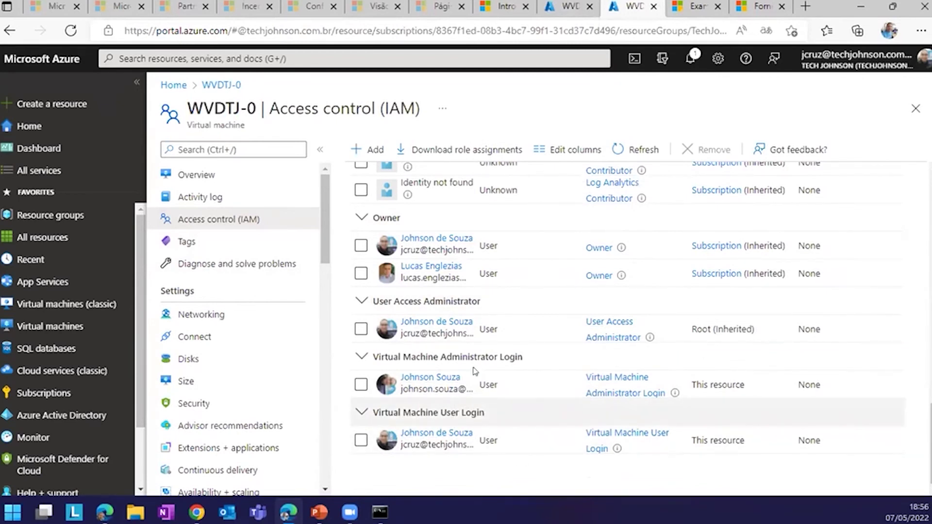
drag(407, 348, 367, 353)
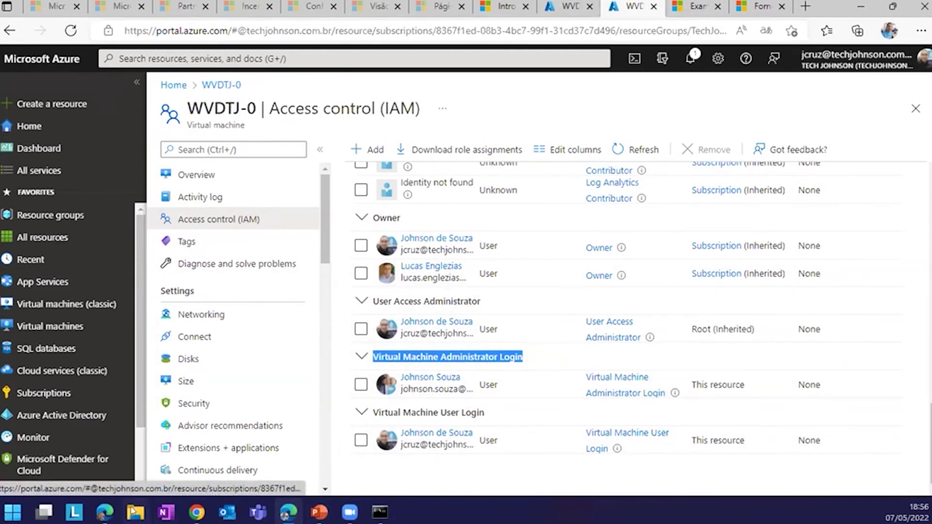
Switch to the web client in Chrome and launch WVDTJ's SessionDesktop, allowing clipboard, printer and file transfer access.
mouse_move(197, 512)
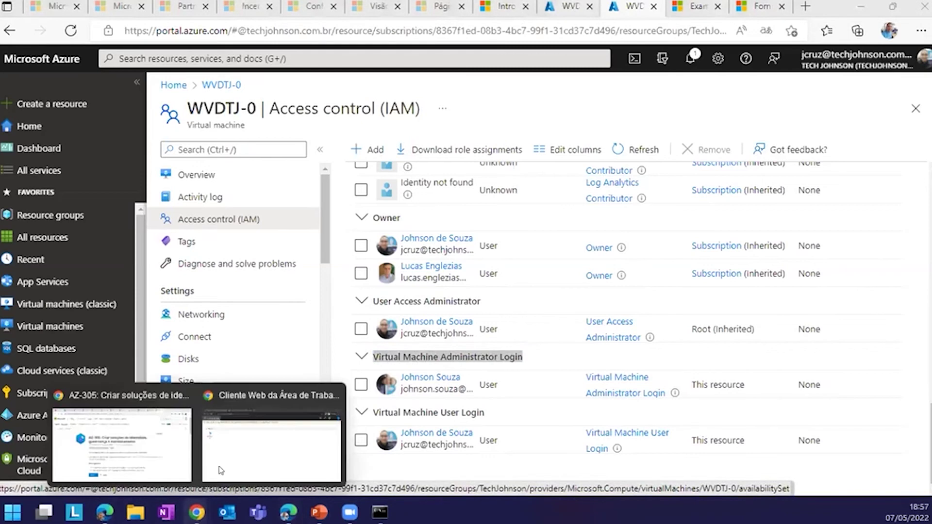
click(222, 470)
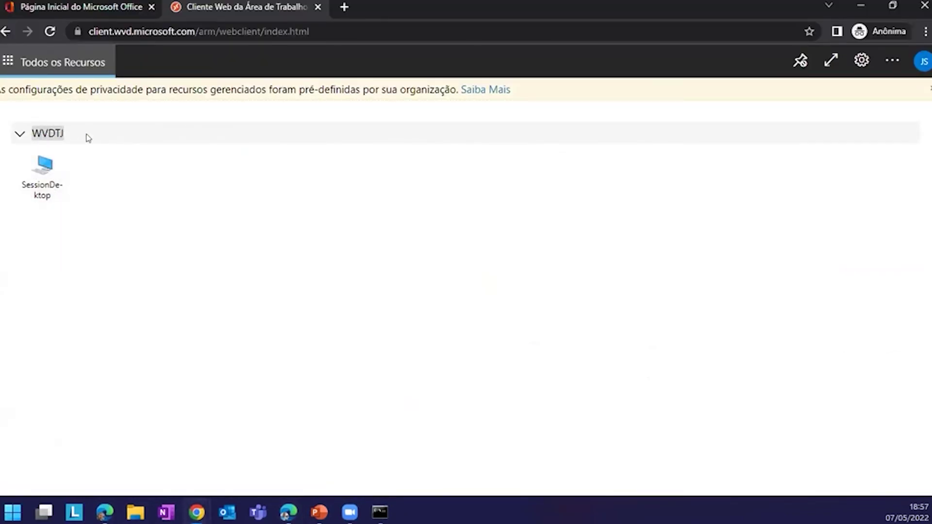
click(30, 191)
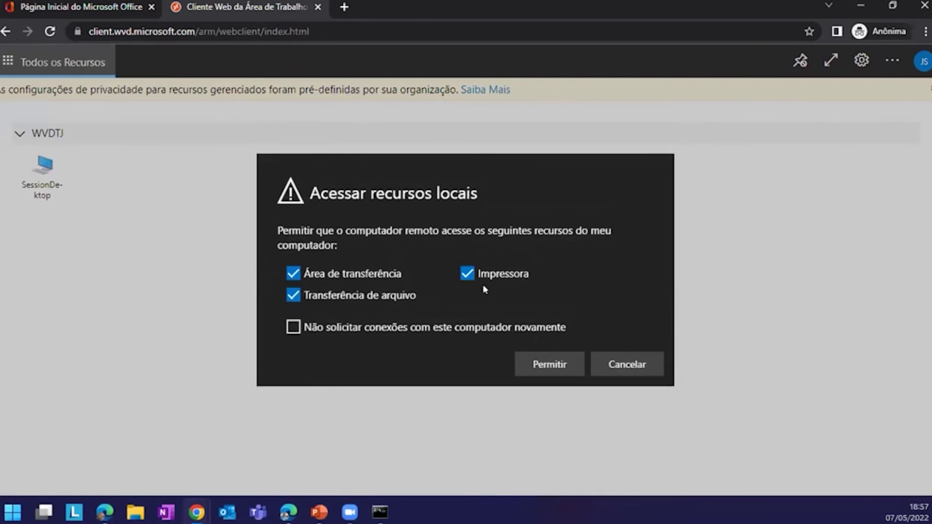
click(542, 363)
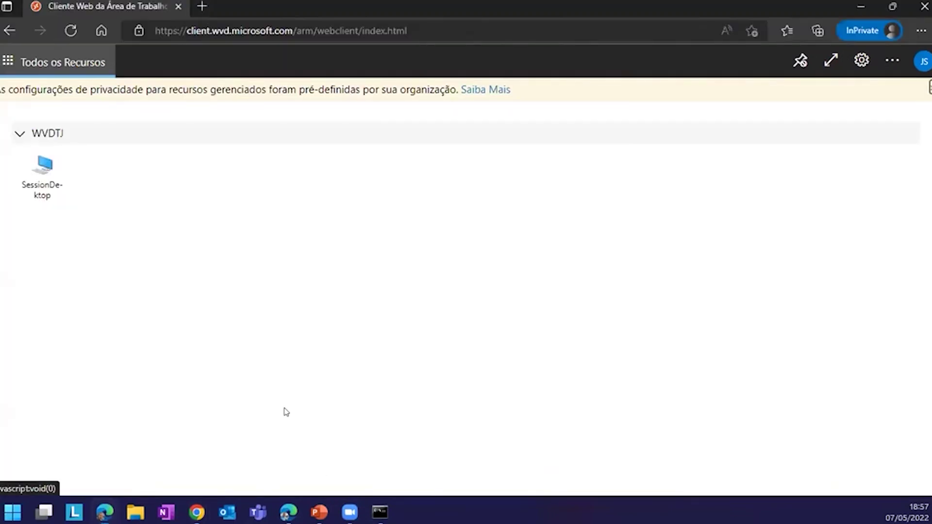
Launch SessionDesktop from the web client in the Edge InPrivate window, allowing access to the local resources.
click(21, 170)
click(549, 342)
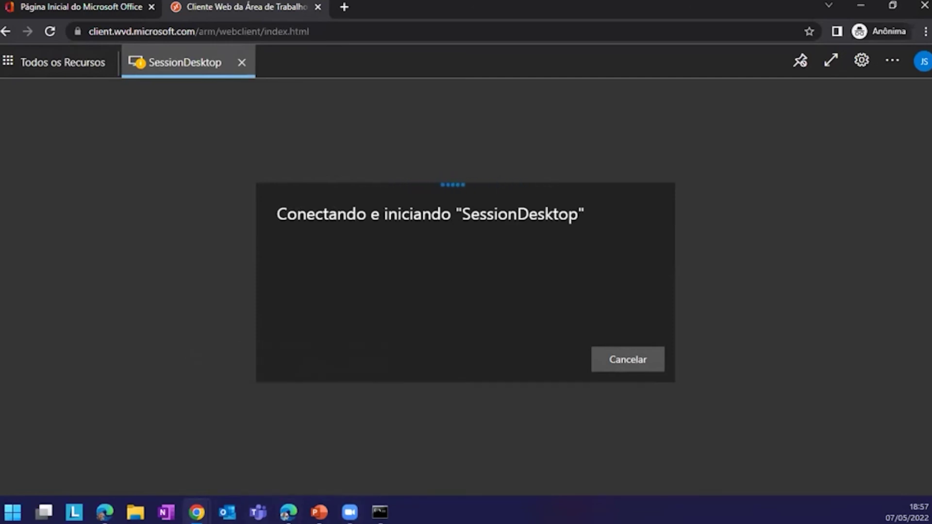
Reconnect SessionDesktop in the Chrome web client, allow local resource access, and sign in with the account password.
mouse_move(197, 513)
click(534, 314)
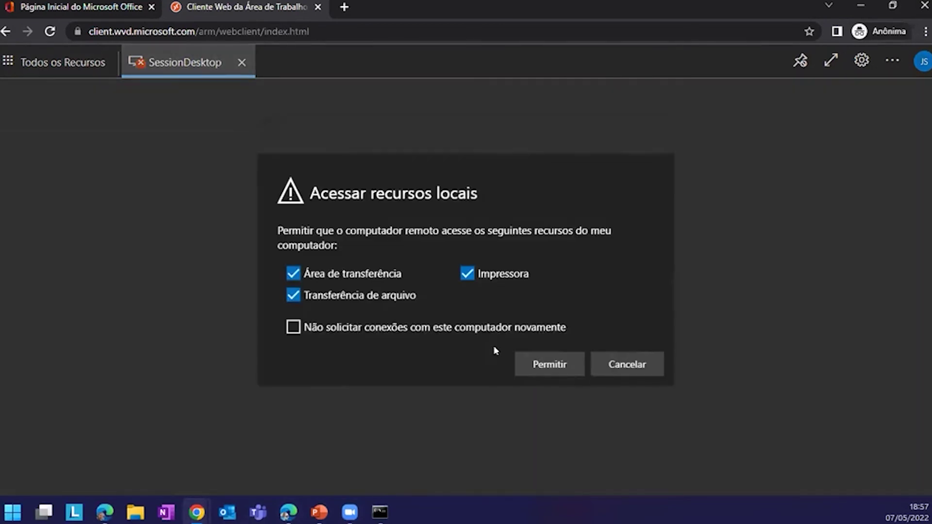
click(560, 370)
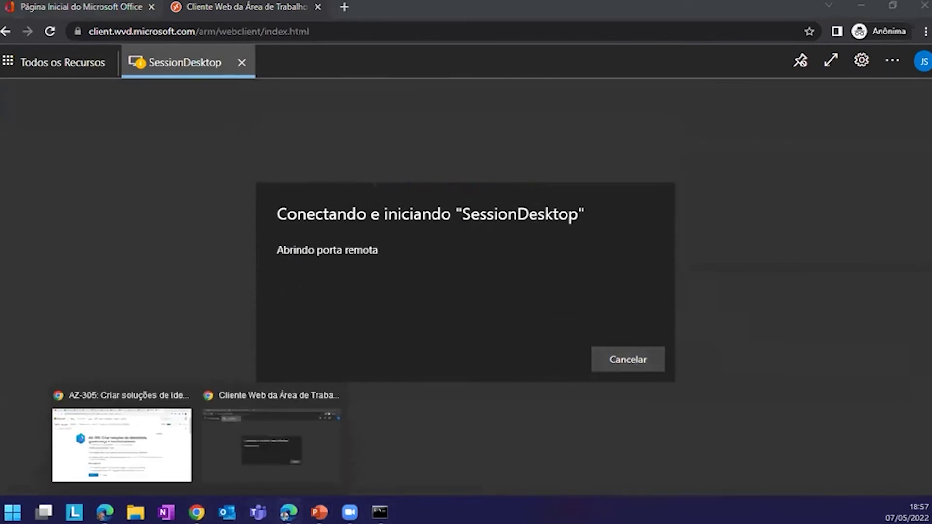
click(473, 326)
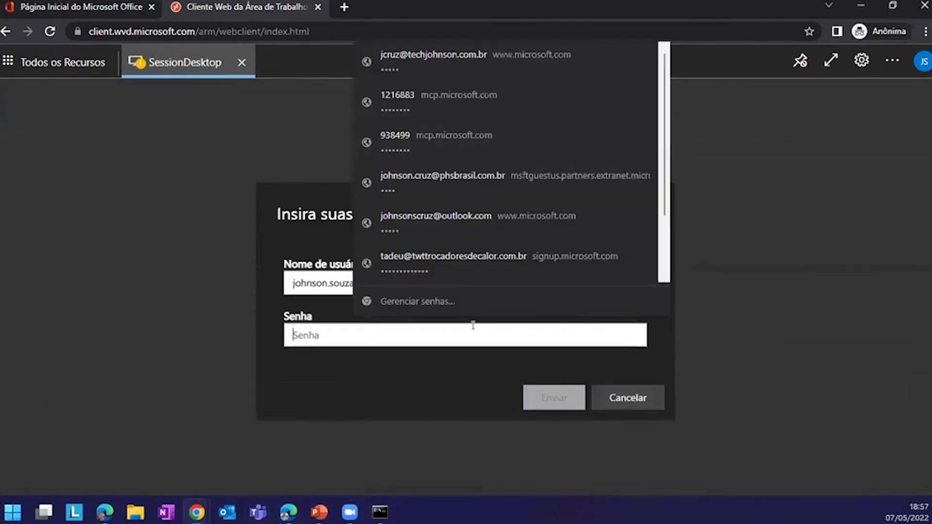
text(•••)
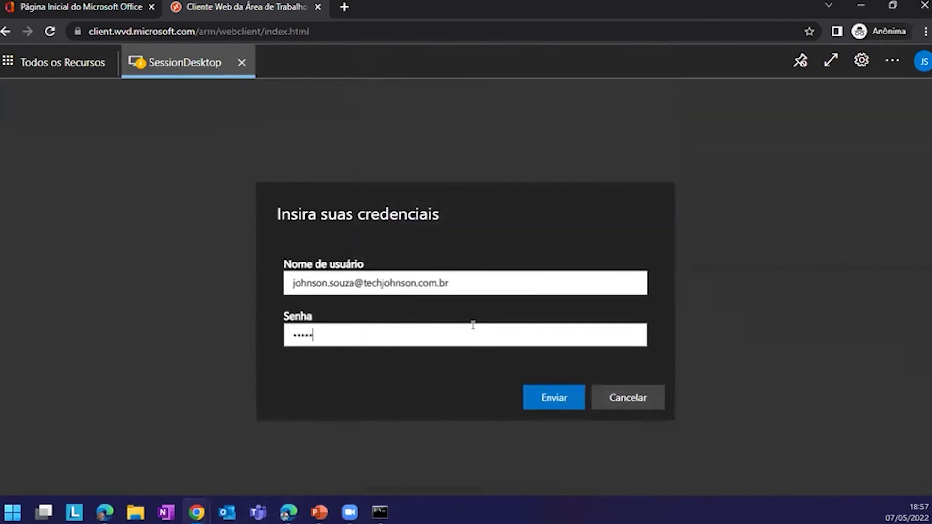
click(543, 403)
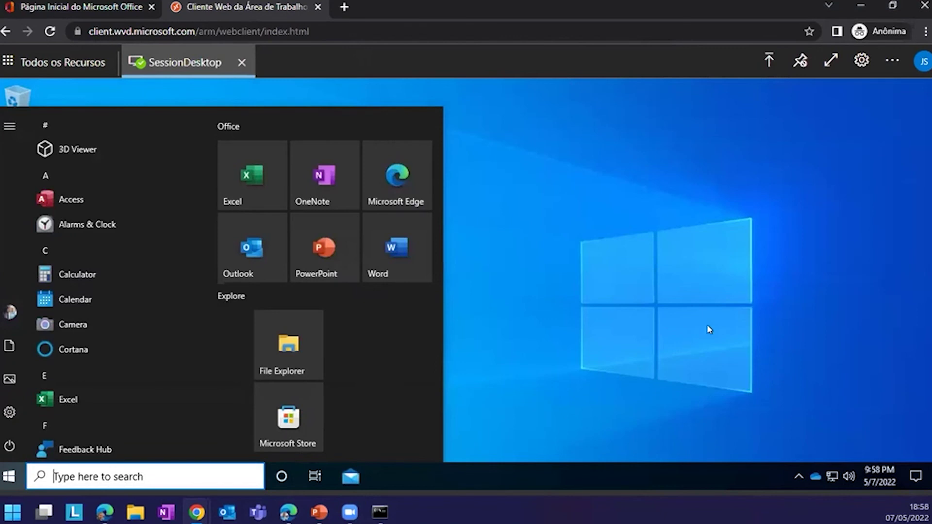
Open Microsoft Edge on the remote session desktop and close its update welcome tab.
click(474, 228)
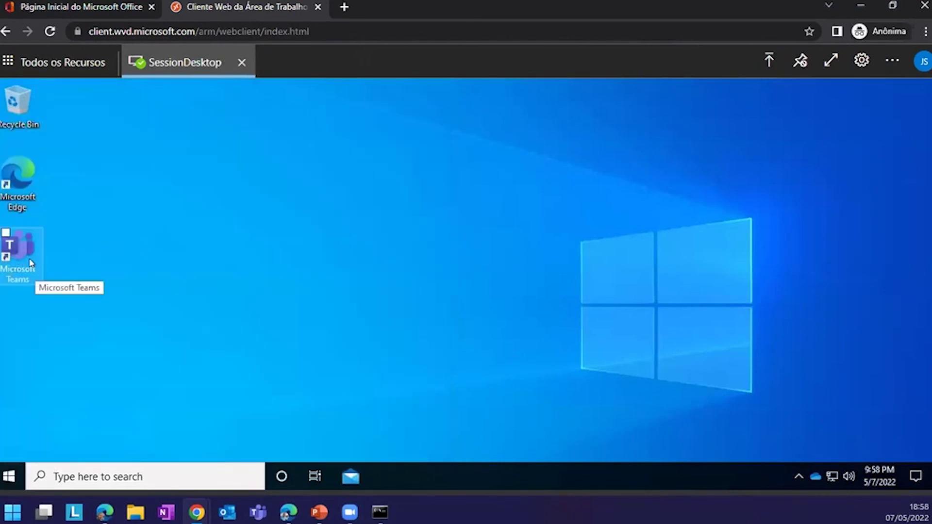
double_click(27, 201)
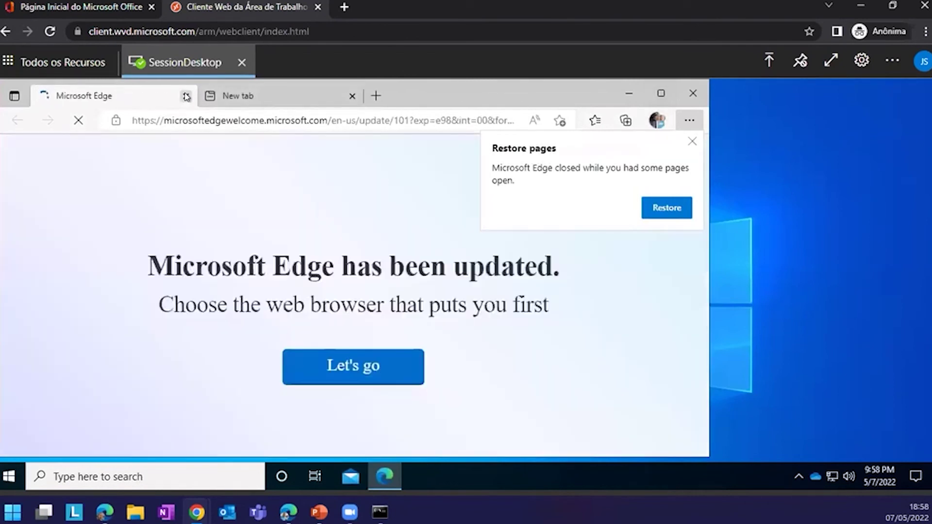
click(186, 96)
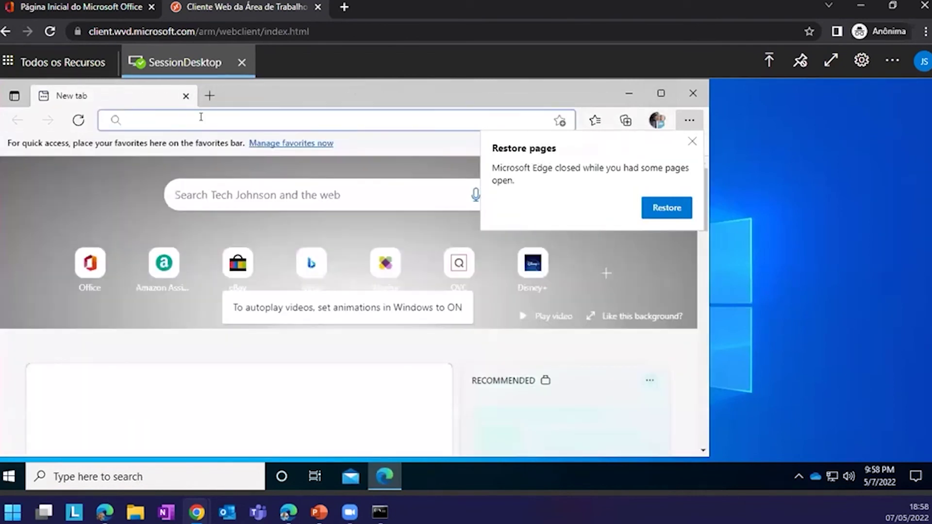
Load youtube.com in the remote session's Edge browser, maximize the window and look over the home page.
text(youtube)
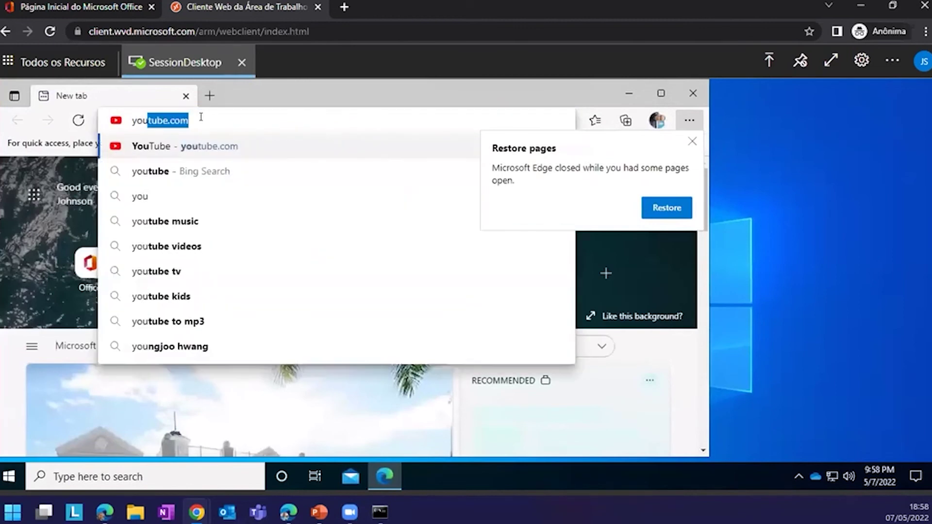
text(.com)
key(Return)
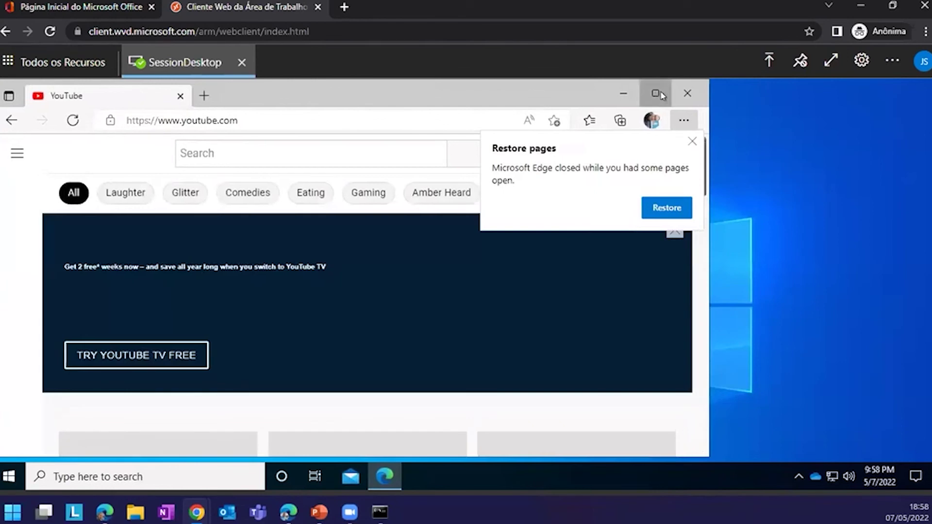
click(661, 95)
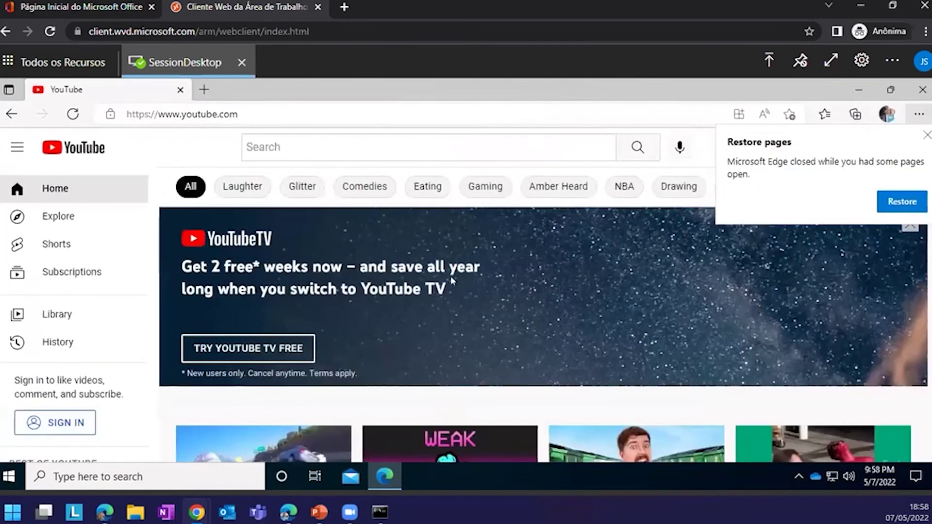
scroll(360, 255, down, 1)
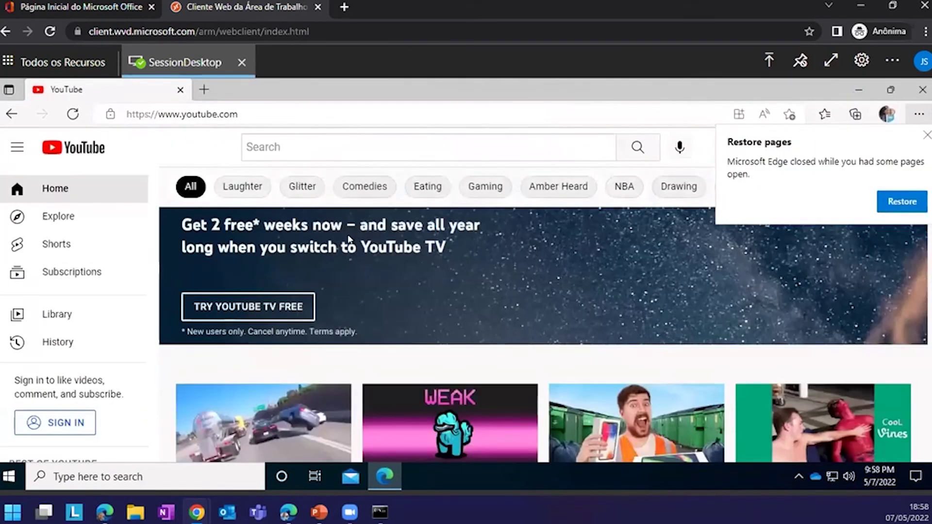
scroll(349, 239, down, 1)
scroll(465, 347, up, 1)
scroll(374, 309, up, 1)
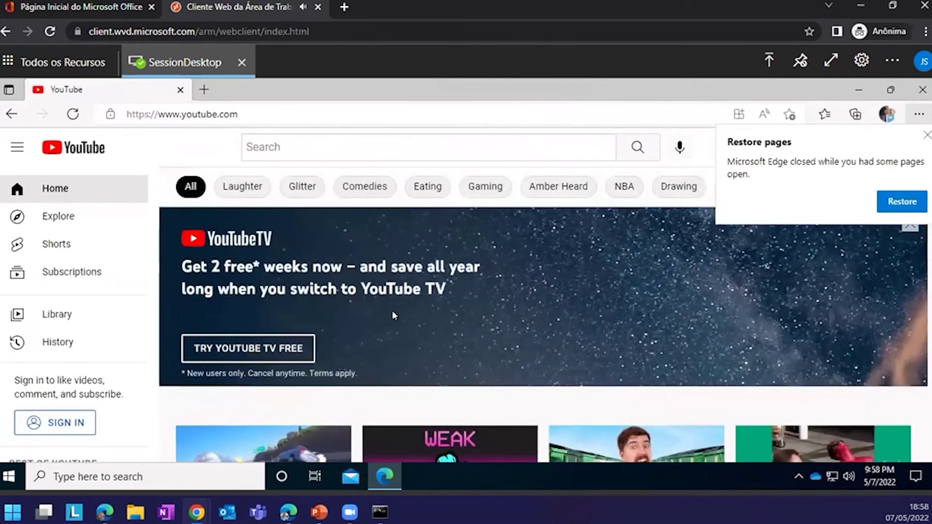
View the SessionDesktop remote session in full screen, and return it to the normal browser view.
scroll(392, 310, down, 1)
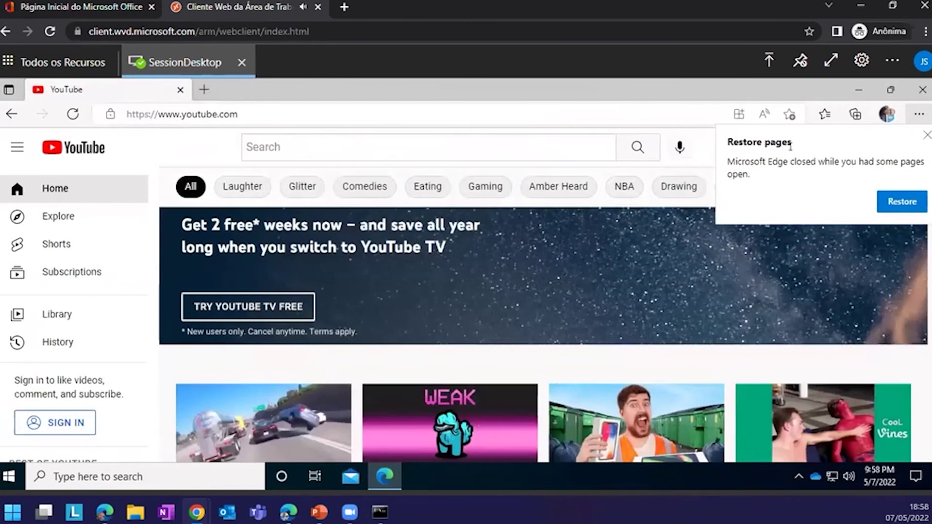
click(829, 61)
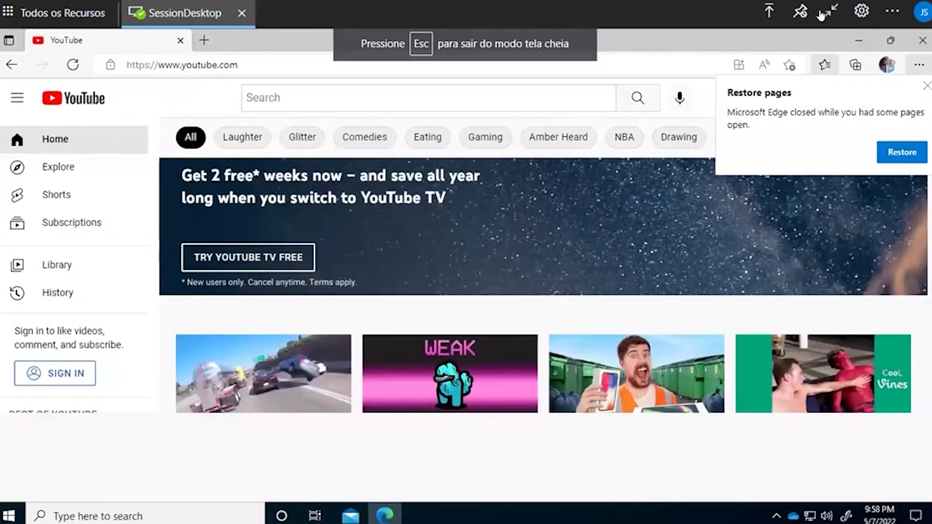
key(alt+Tab)
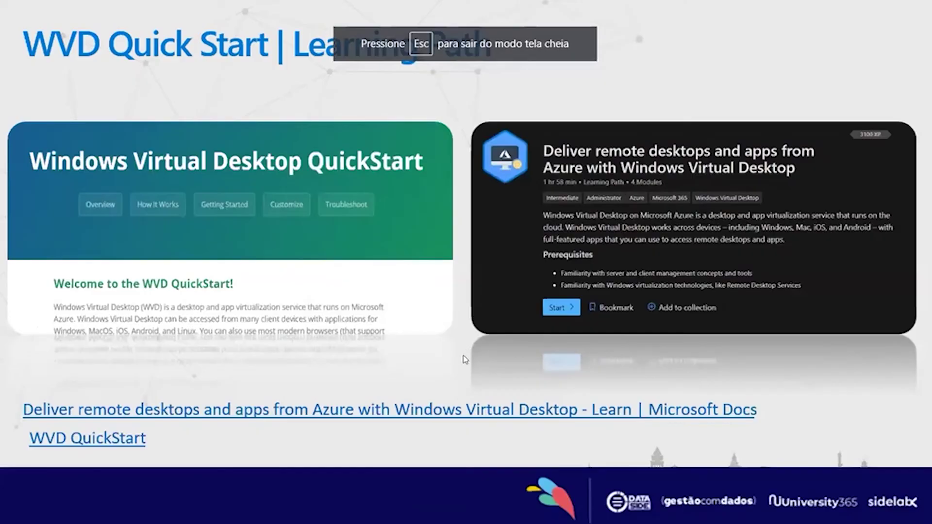
key(alt+Tab)
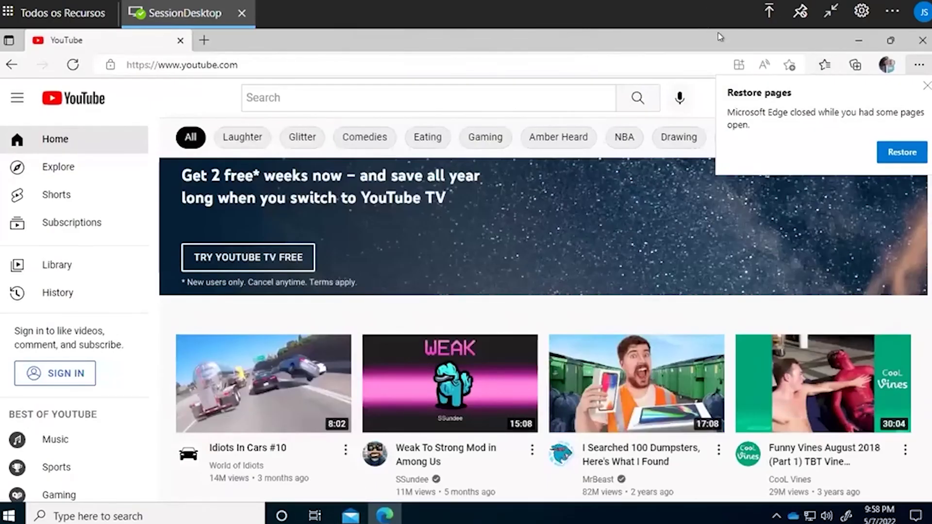
click(861, 11)
click(860, 12)
click(831, 12)
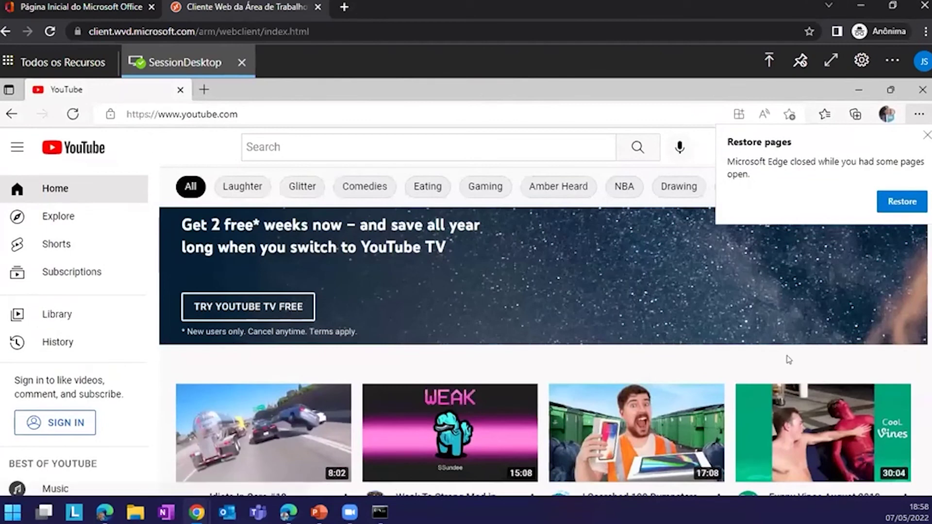
Review the web client's settings for usage data, resource launch method, native video resolution and input method editor, and close them.
scroll(816, 306, up, 3)
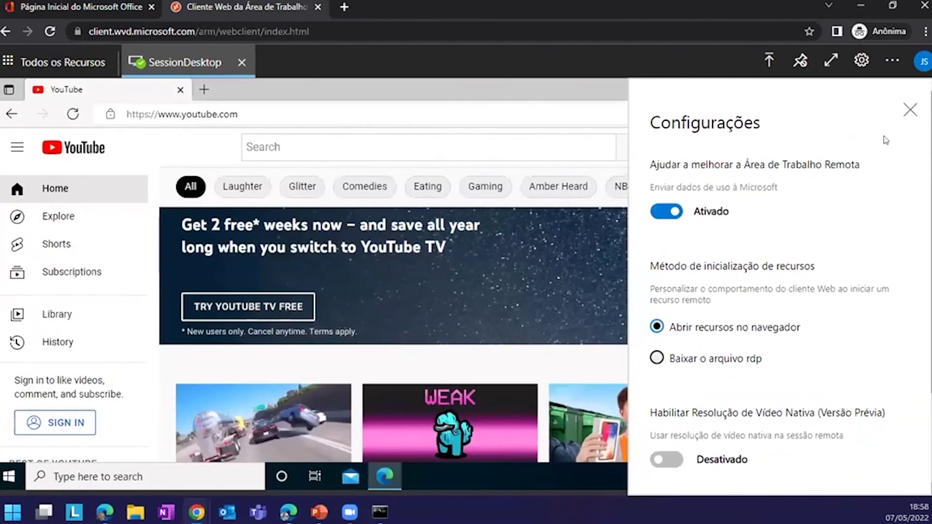
click(910, 109)
click(893, 61)
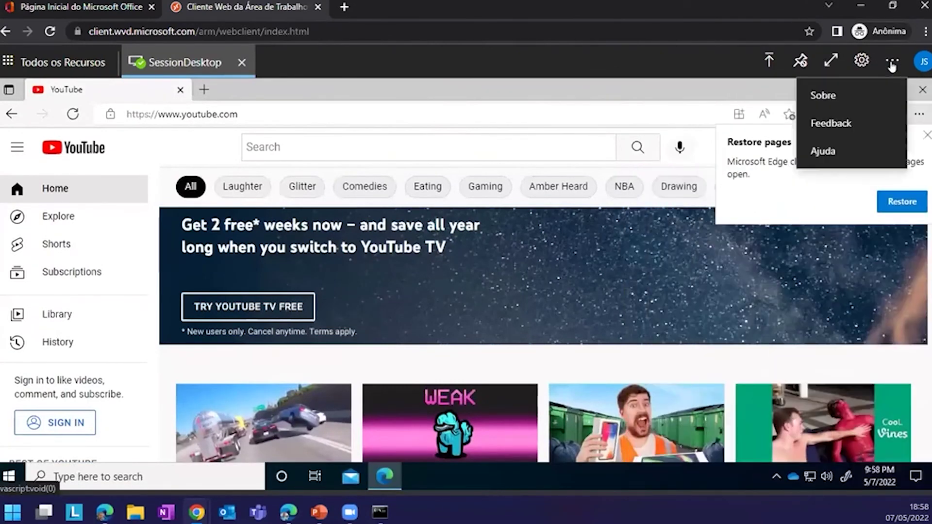
click(860, 62)
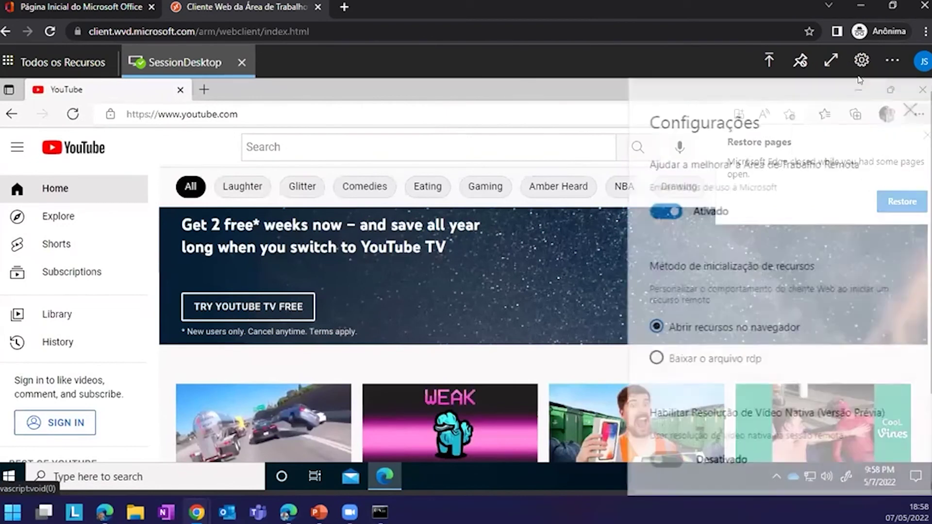
scroll(874, 325, down, 3)
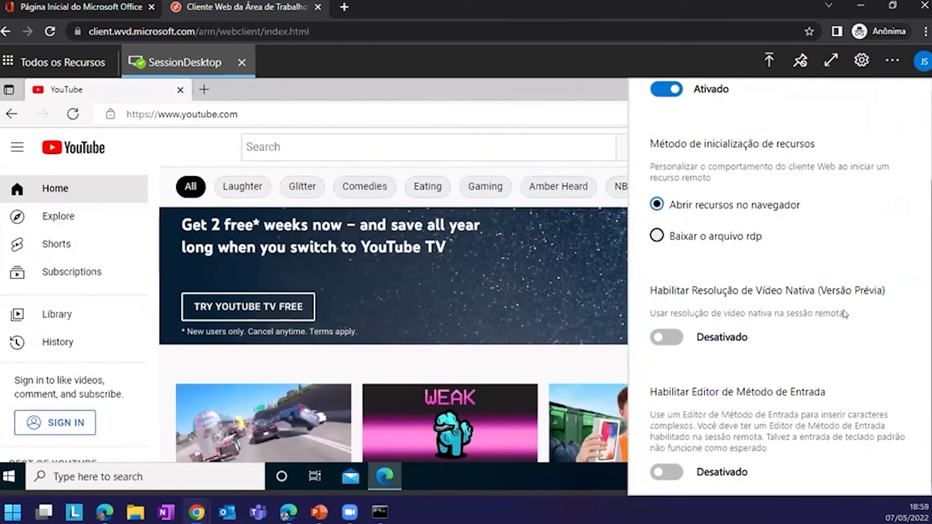
scroll(845, 313, up, 3)
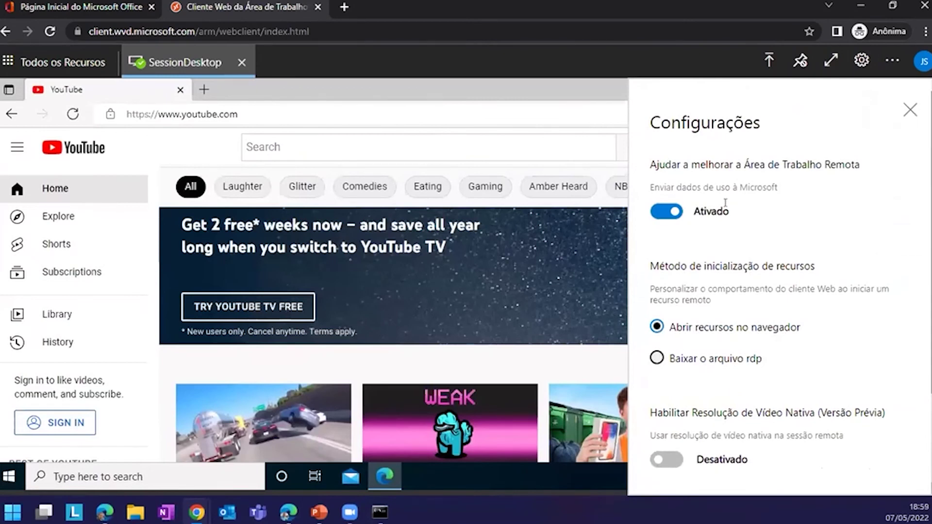
click(910, 111)
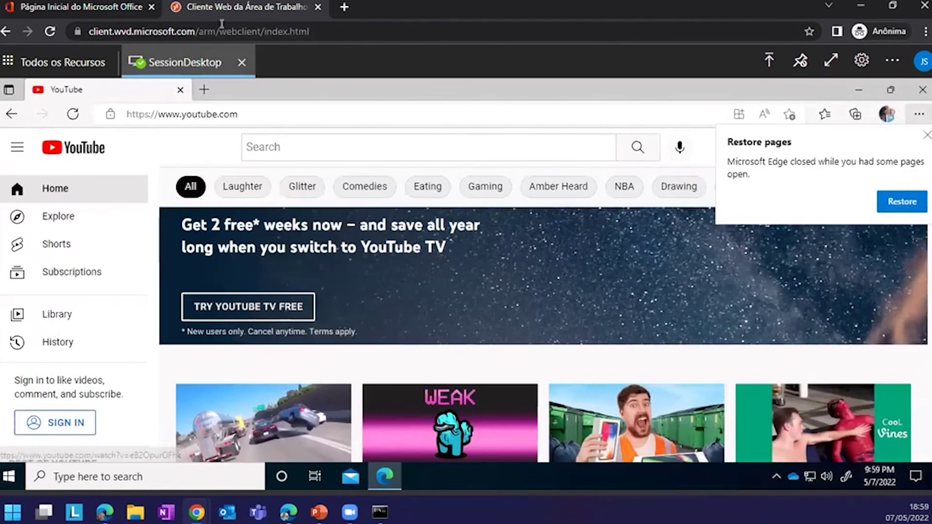
Close Edge in the remote session, and switch to the PowerPoint slide show to present the Certification – AZ 140 slide.
click(923, 89)
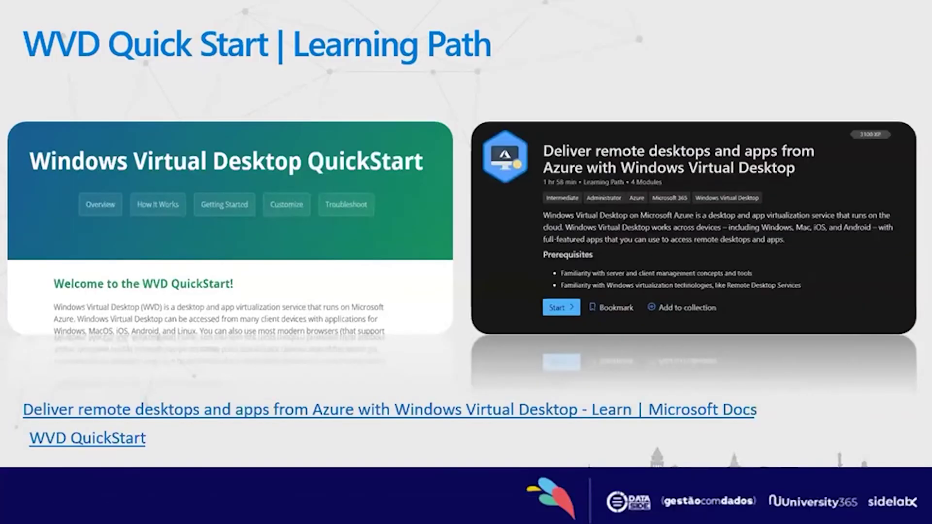
key(Right)
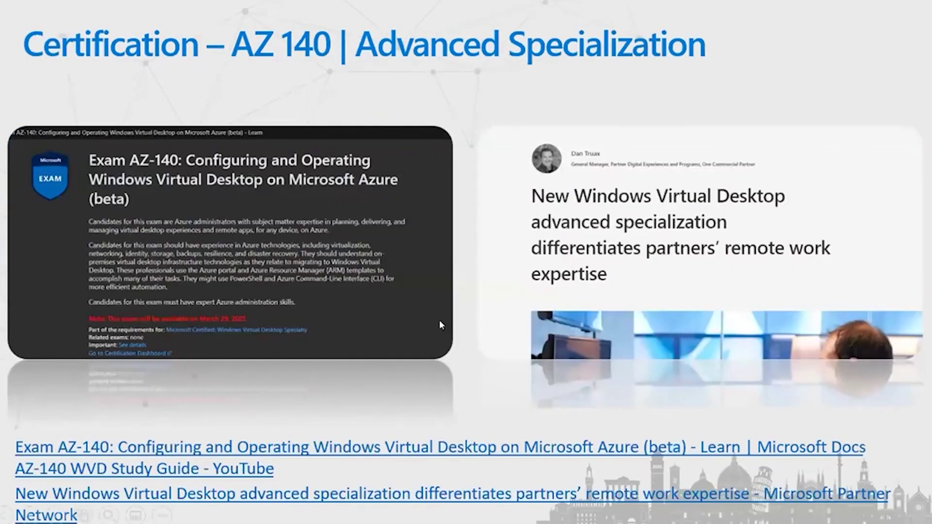